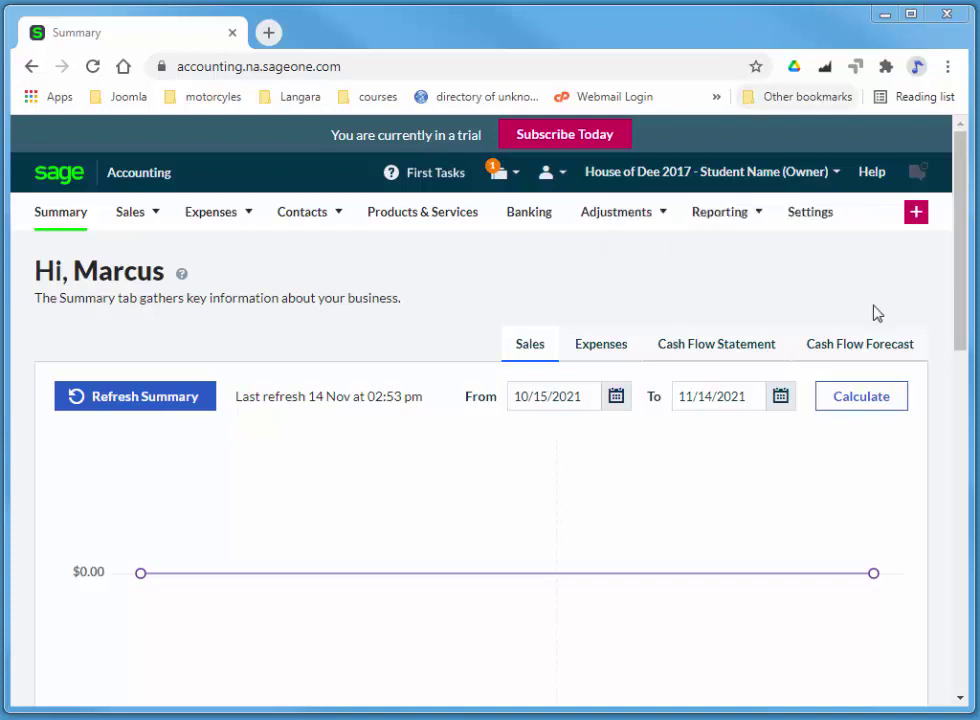
- Open the Chart of Accounts from the business settings
click(716, 212)
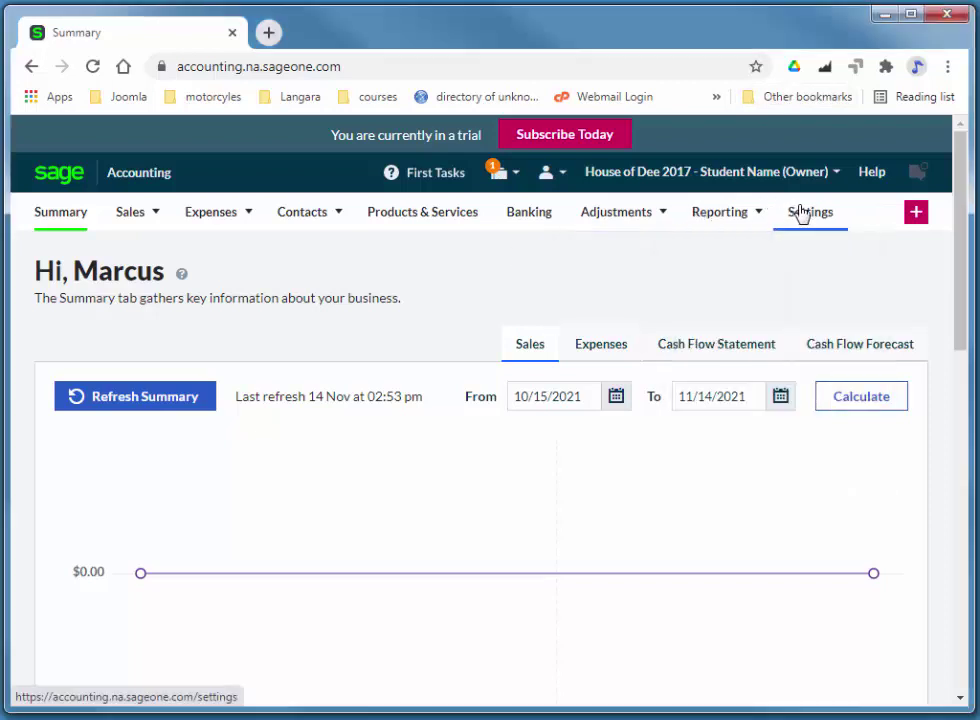
click(803, 213)
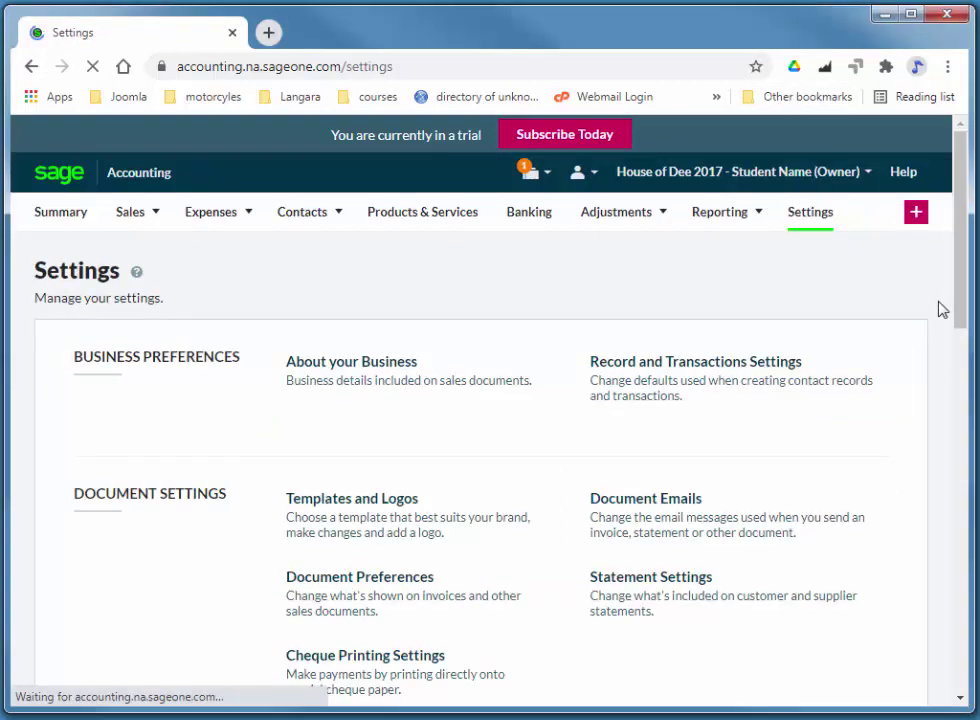
scroll(553, 340, down, 3)
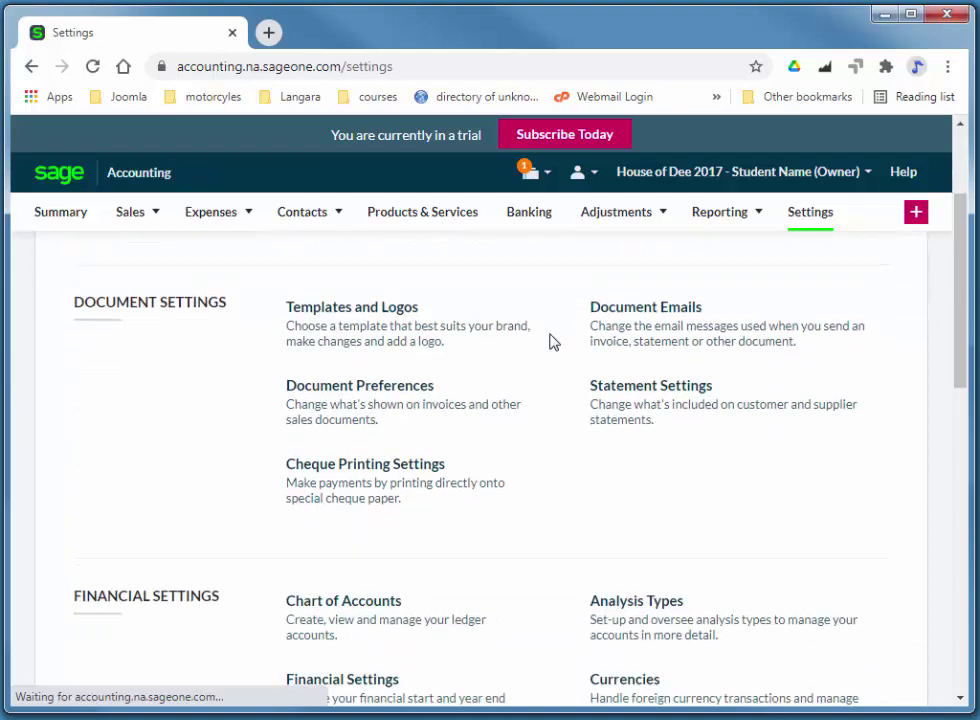
click(376, 505)
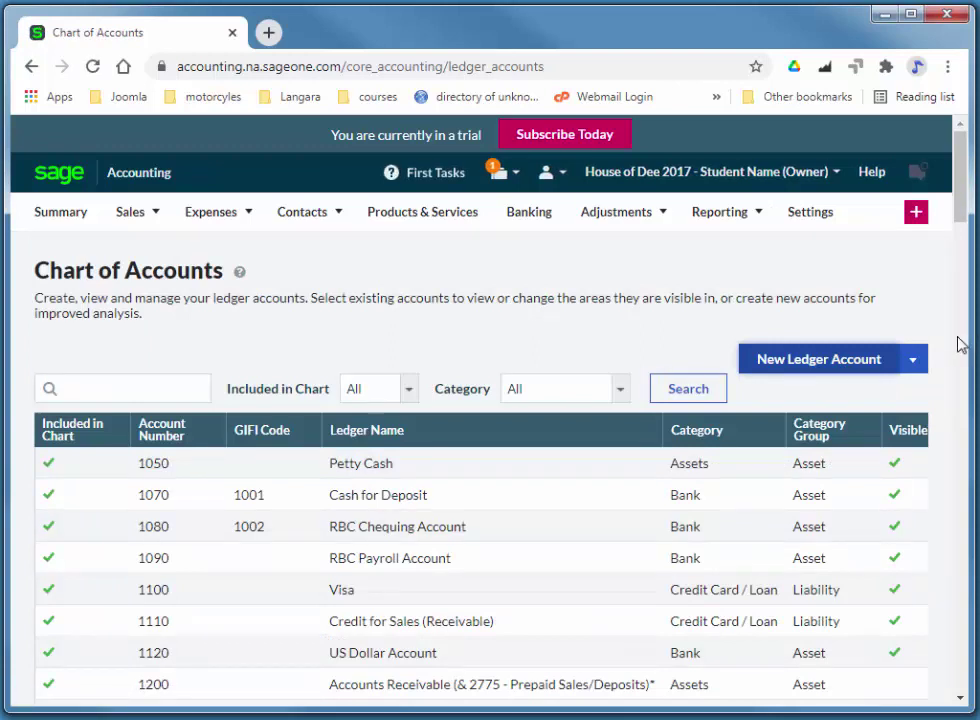
- Start a new ledger account with "Administrative Fees" as both its ledger name and its display name
click(807, 359)
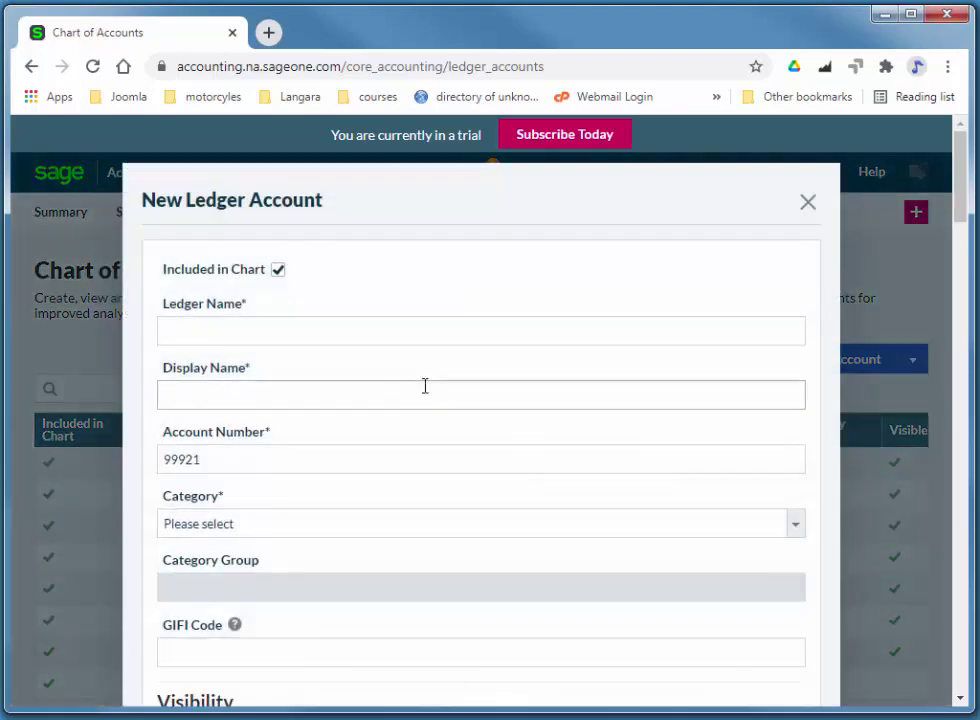
click(409, 328)
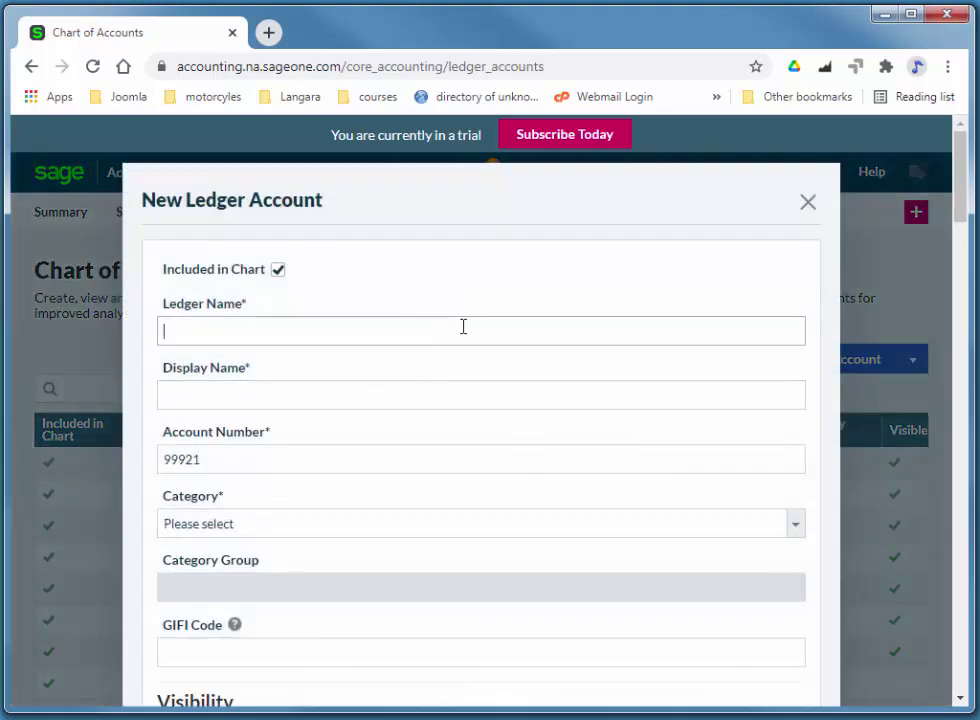
text(Administrat)
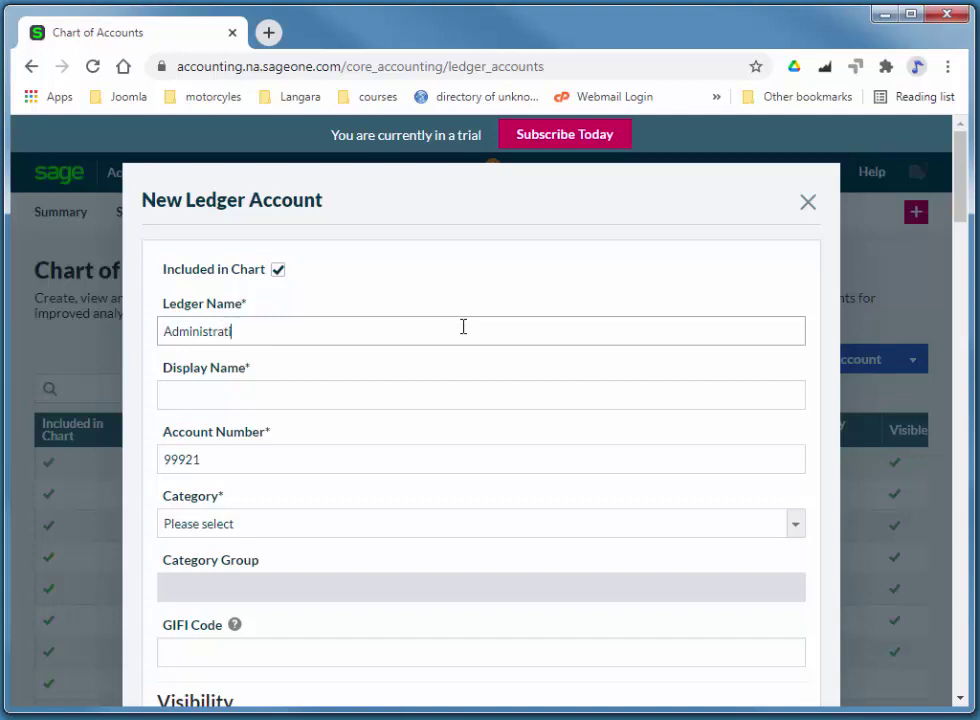
text(ive Fees)
drag(372, 335, 164, 332)
key(ctrl+c)
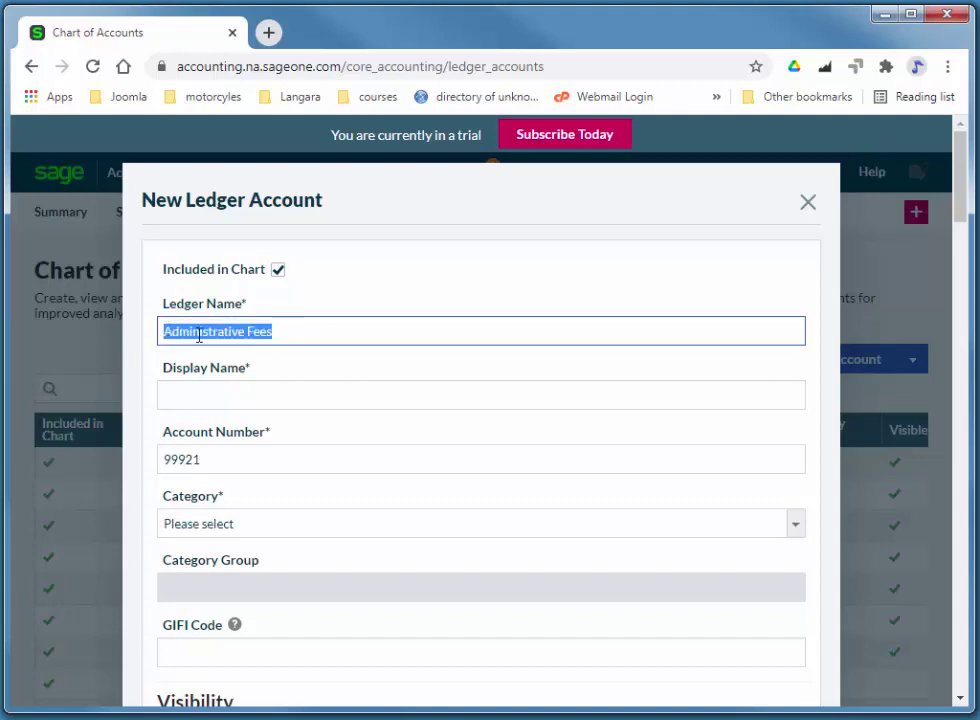
click(318, 402)
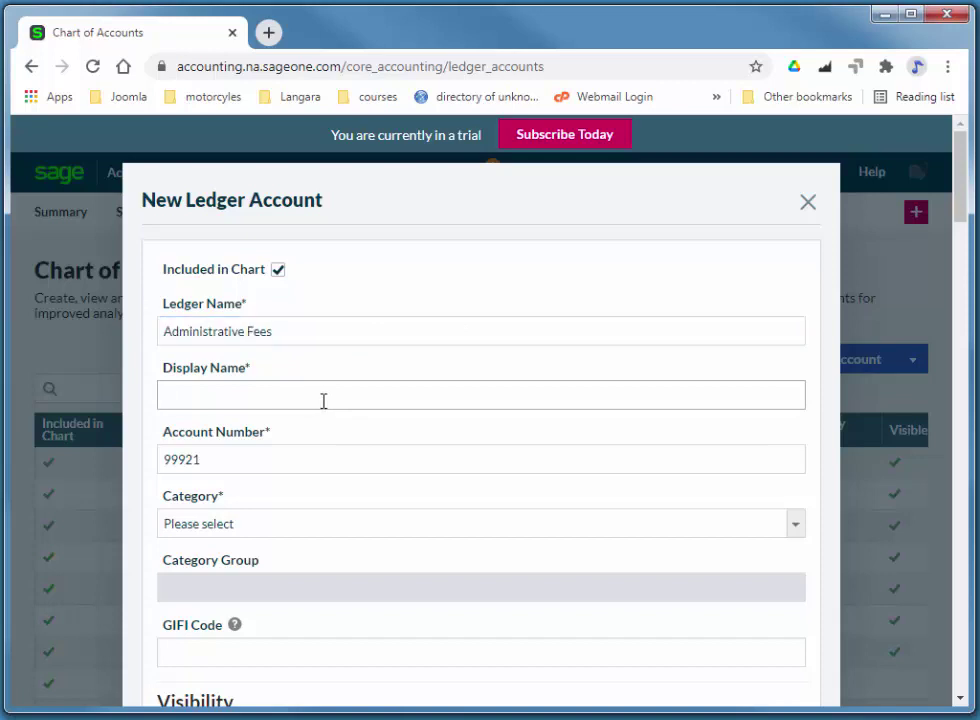
key(ctrl+v)
- Set the new ledger account's number to 4110 and its category to Revenue
click(246, 462)
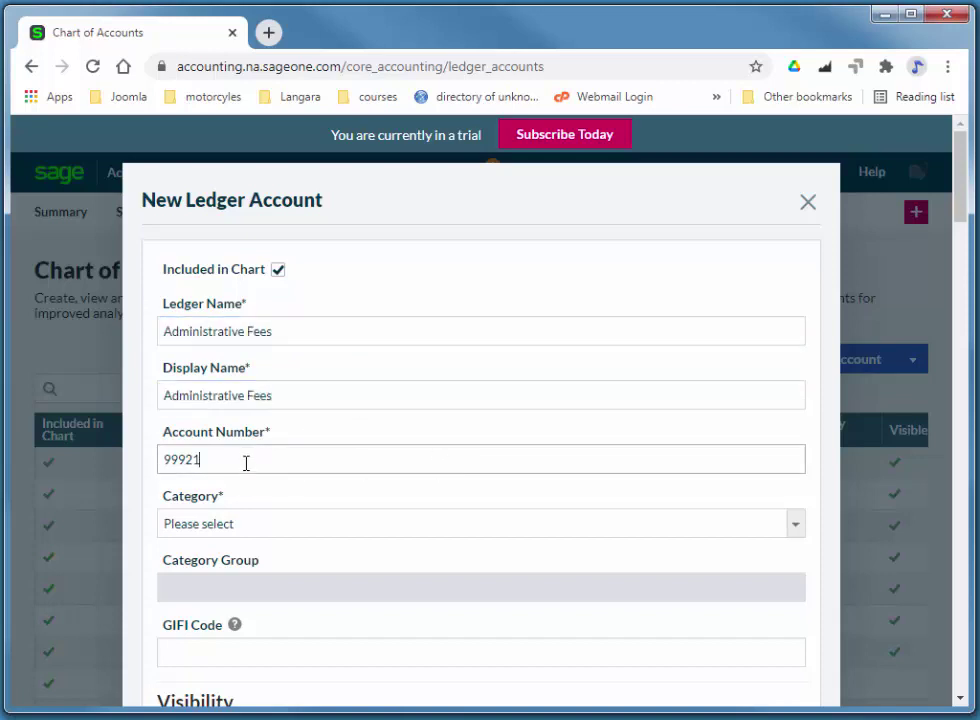
drag(246, 462, 162, 465)
text(411)
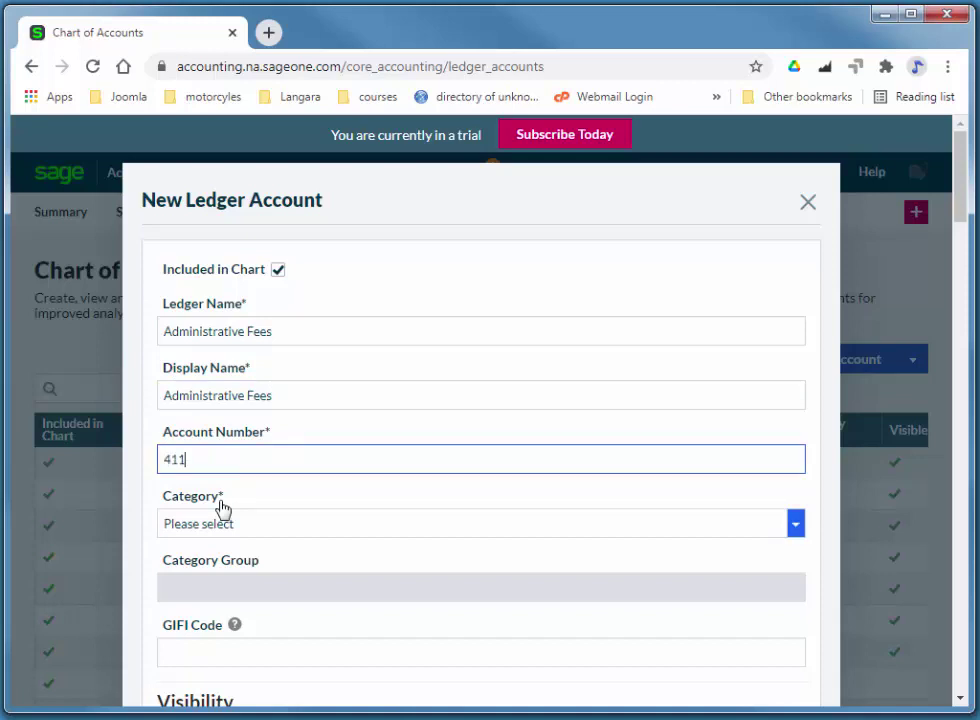
text(0)
key(Tab)
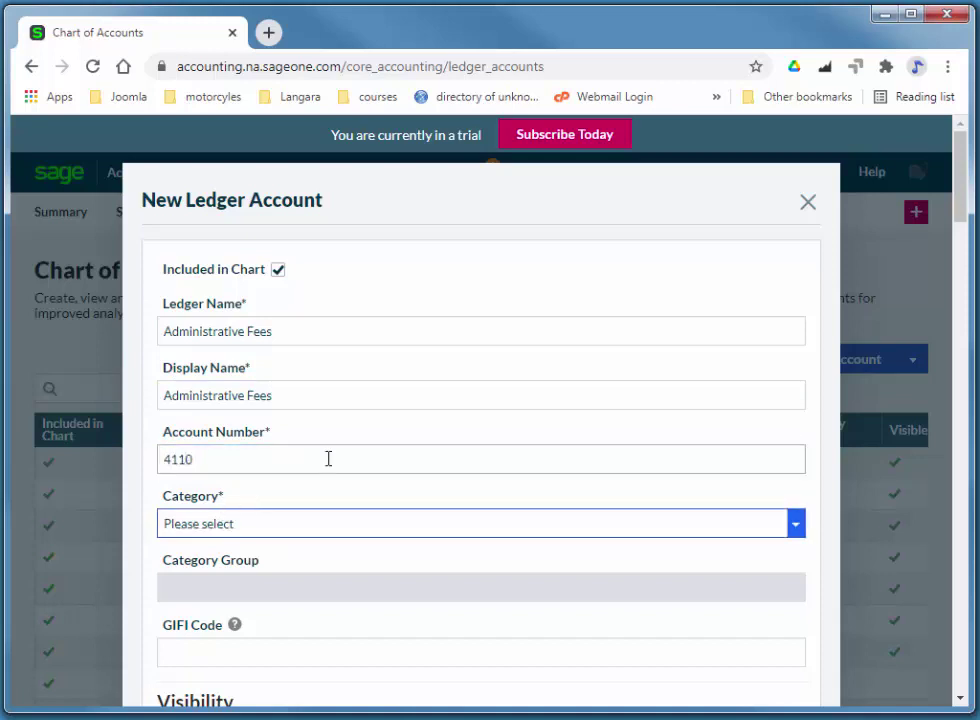
click(288, 524)
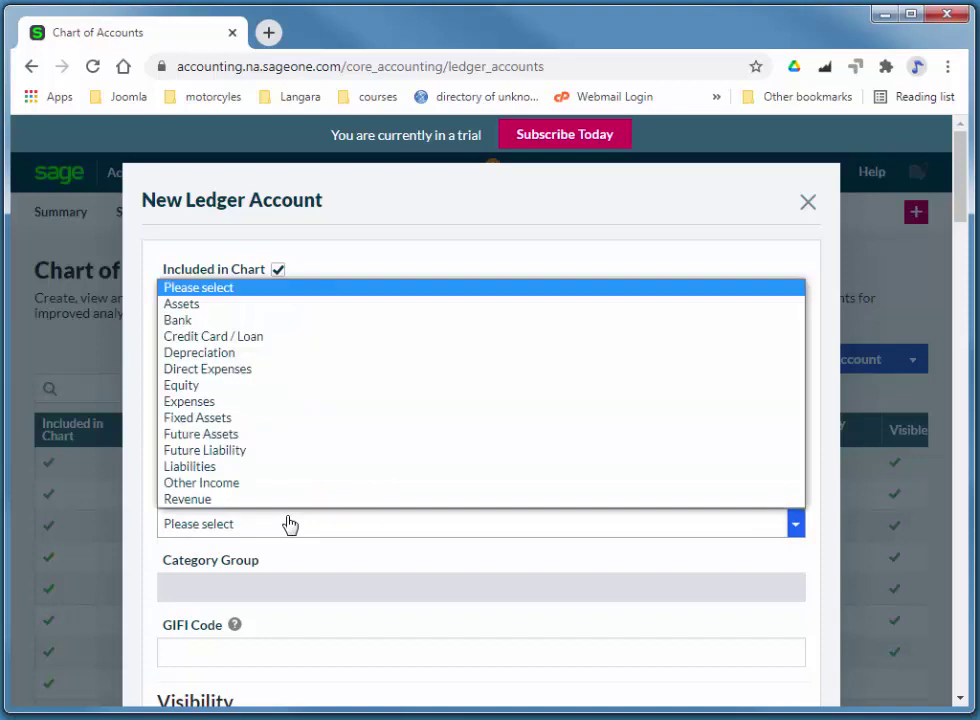
click(234, 503)
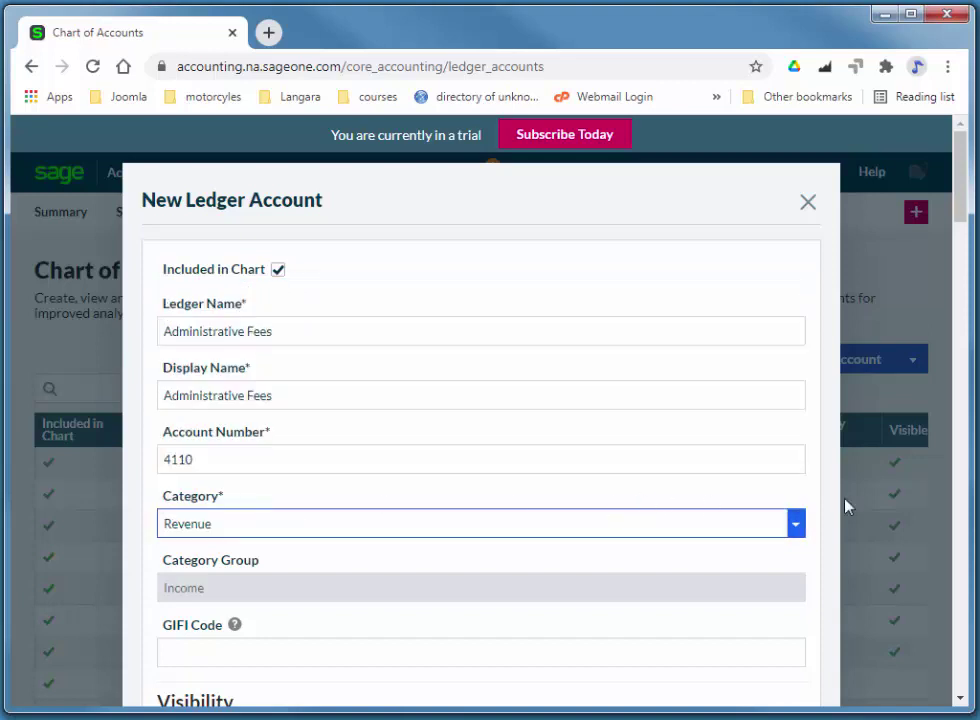
- Save the new Administrative Fees ledger account
scroll(700, 391, down, 3)
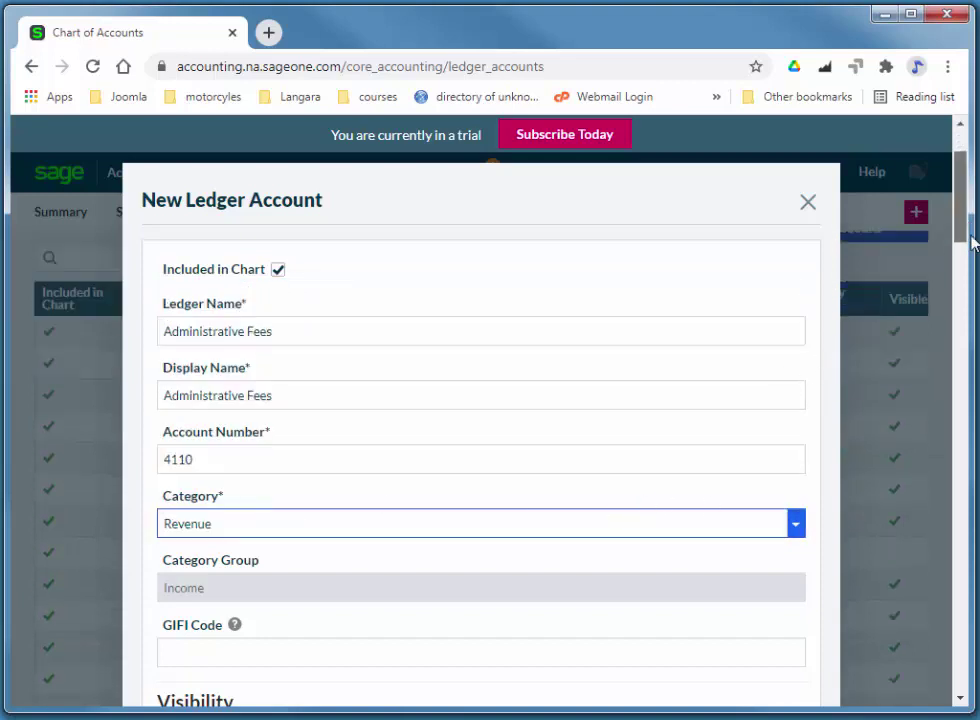
scroll(700, 391, down, 4)
click(698, 658)
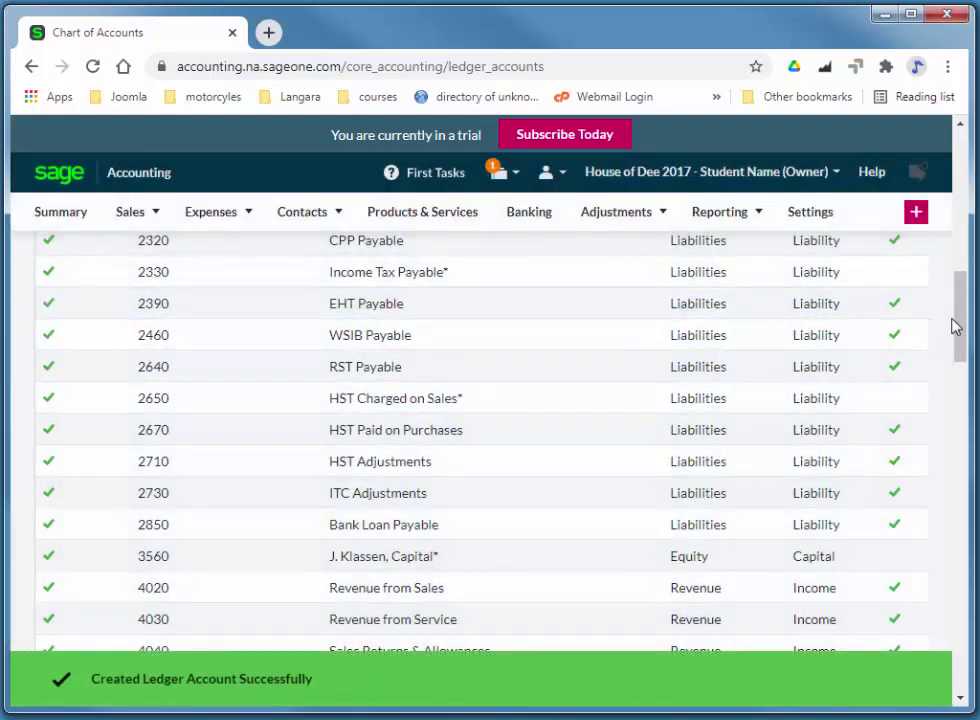
drag(958, 322, 958, 188)
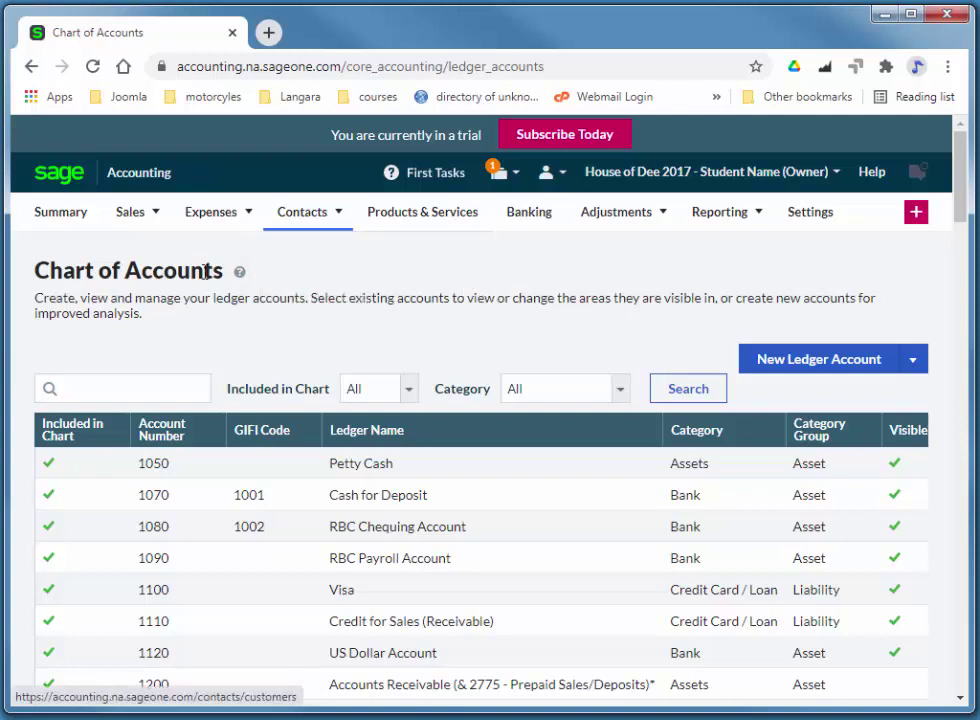
- Open the sales invoices and search for those dated from 01/01/2017
mouse_move(137, 220)
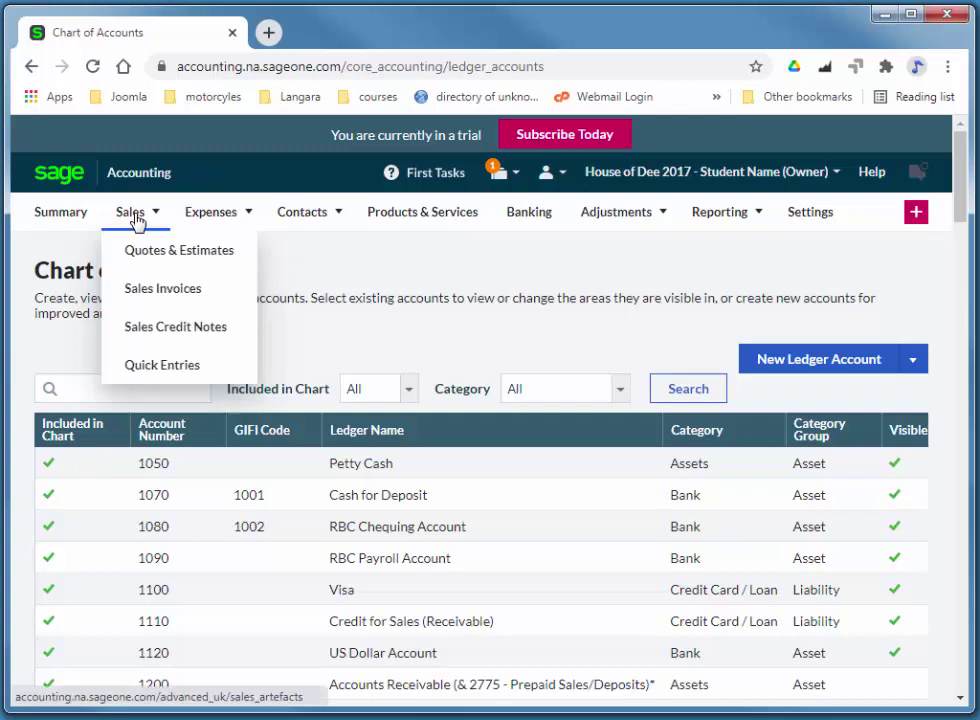
click(128, 288)
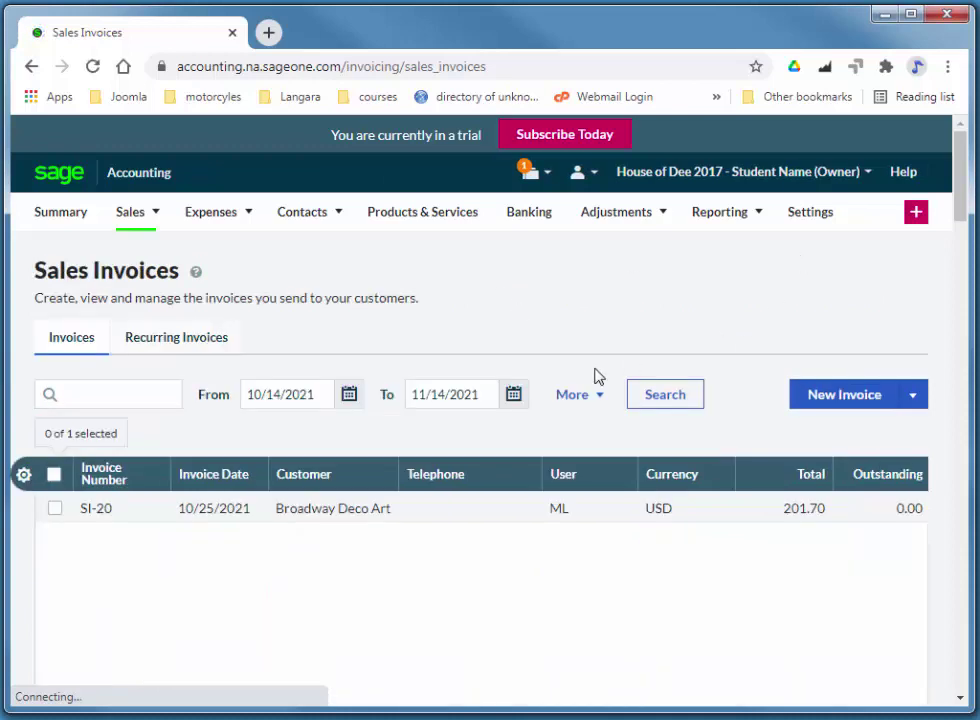
click(317, 394)
drag(319, 394, 233, 407)
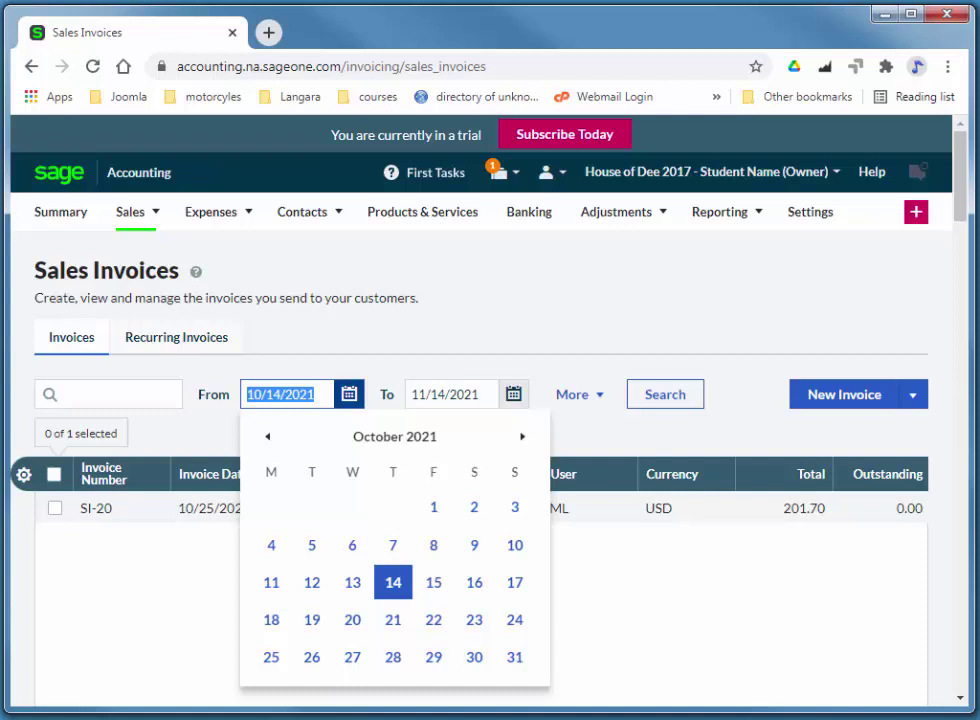
text(1/)
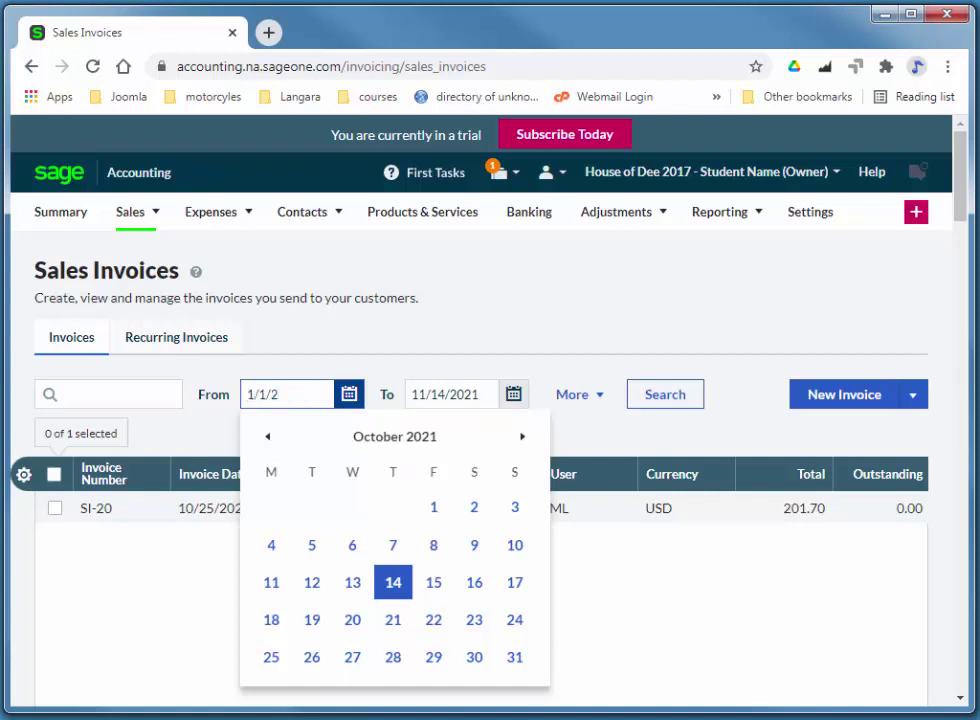
key(BackSpace)
text(1/2017)
key(Tab)
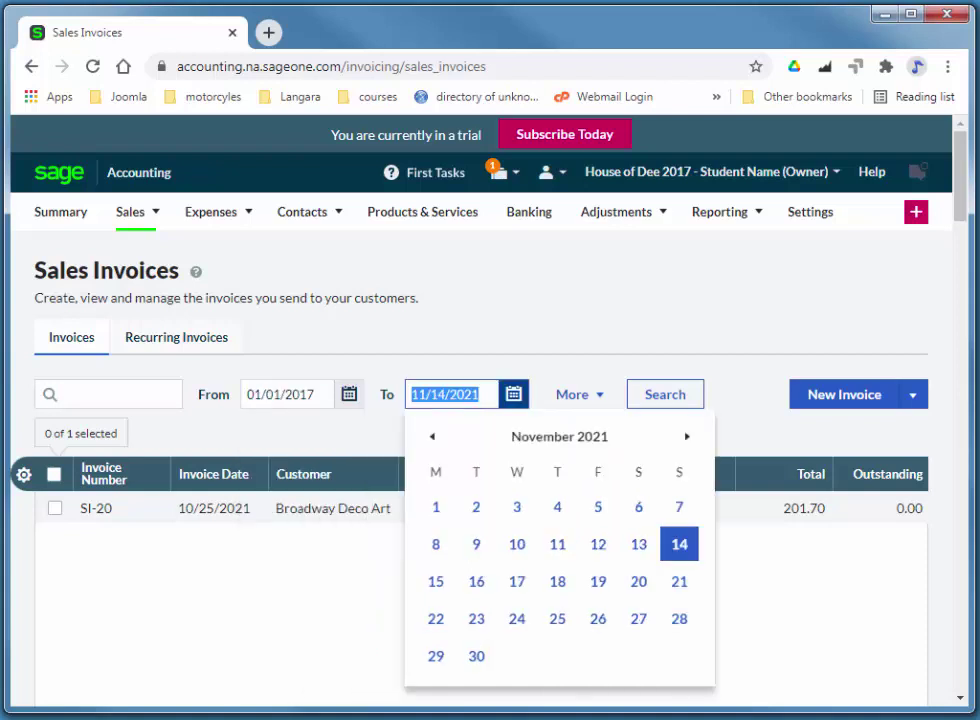
click(664, 402)
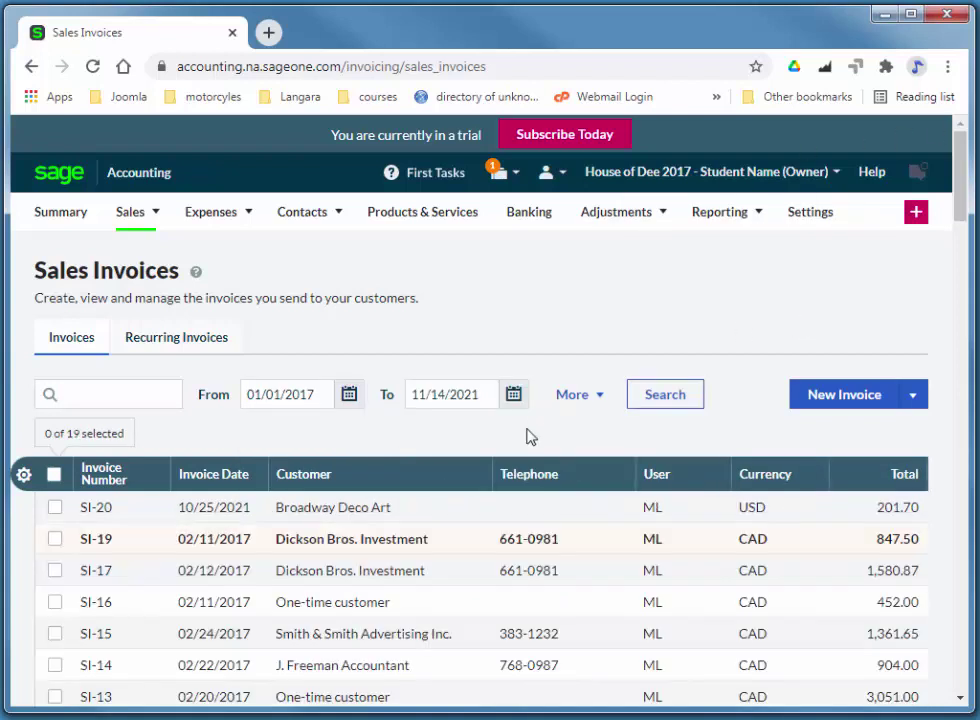
- Open the Breer Architects Inc. sales invoice dated 01/16/2017 and start recording a payment for it
scroll(512, 396, down, 2)
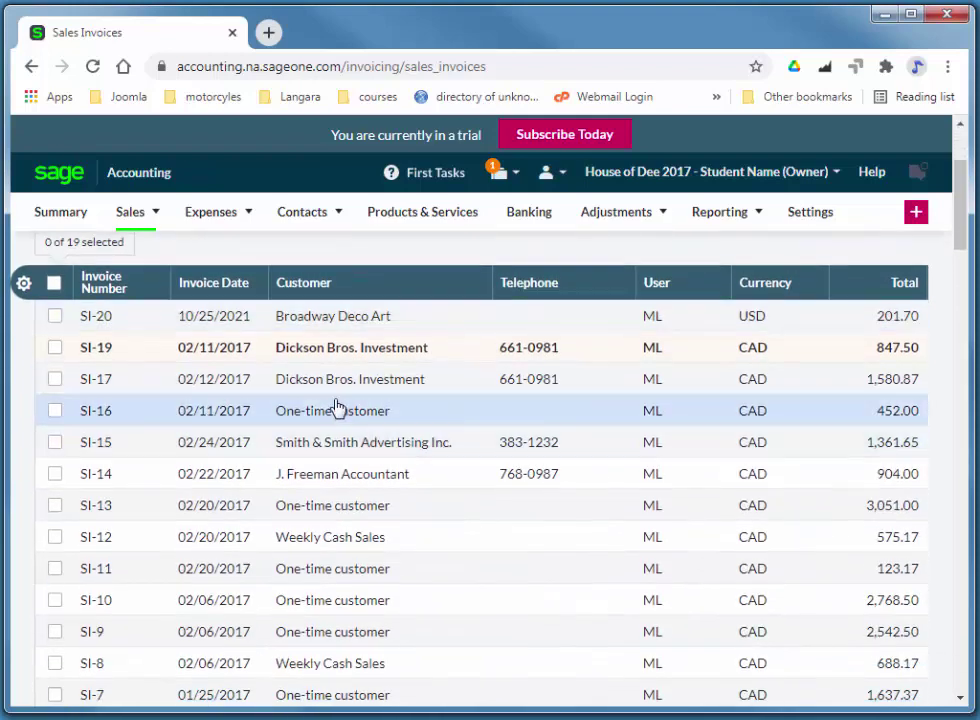
scroll(372, 400, down, 2)
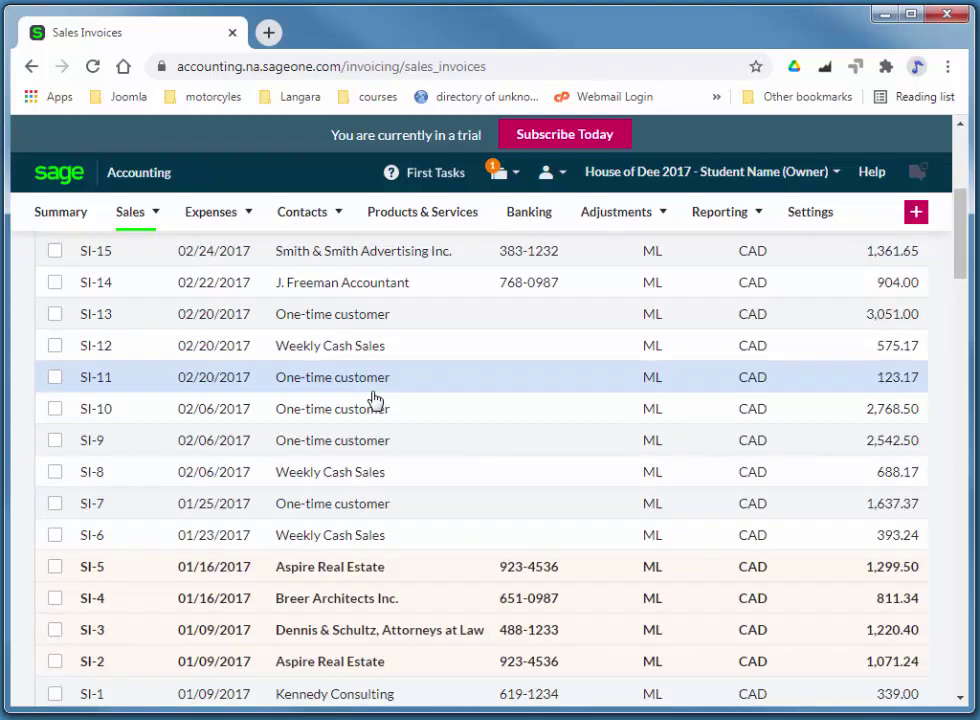
scroll(372, 400, down, 1)
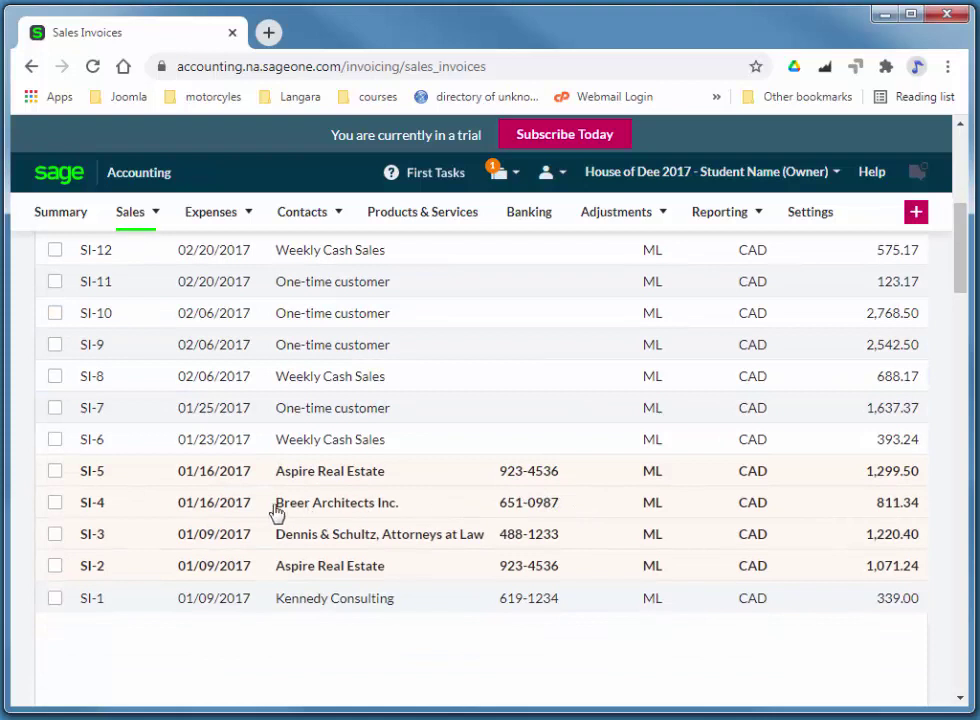
click(325, 509)
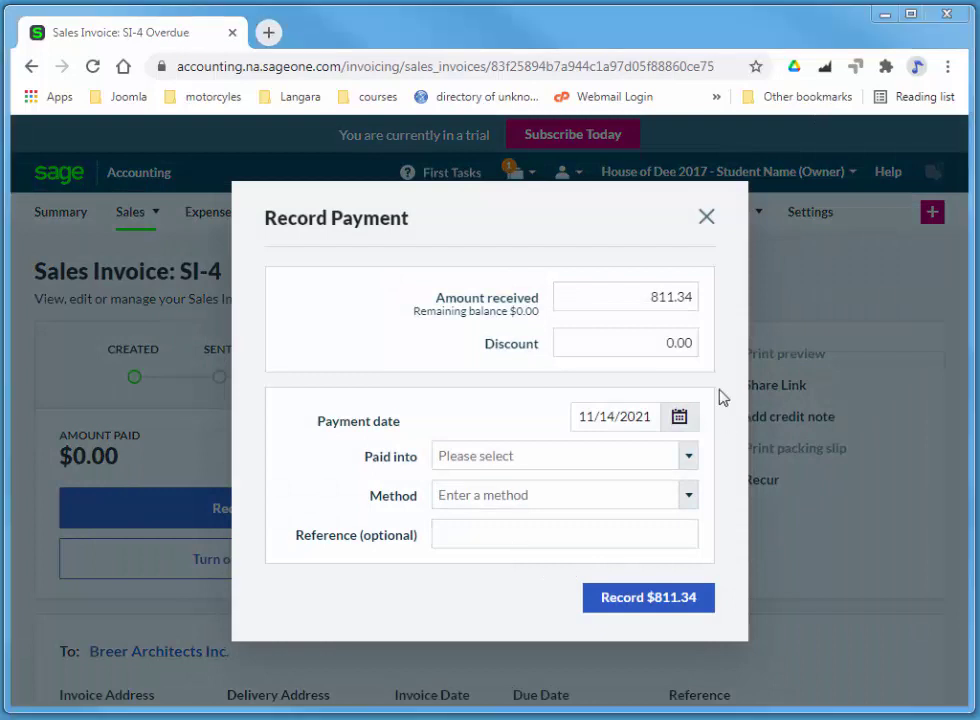
- Set the payment date to 03/17/2017 and have the payment go into RBC Chequing Account (1080)
click(652, 415)
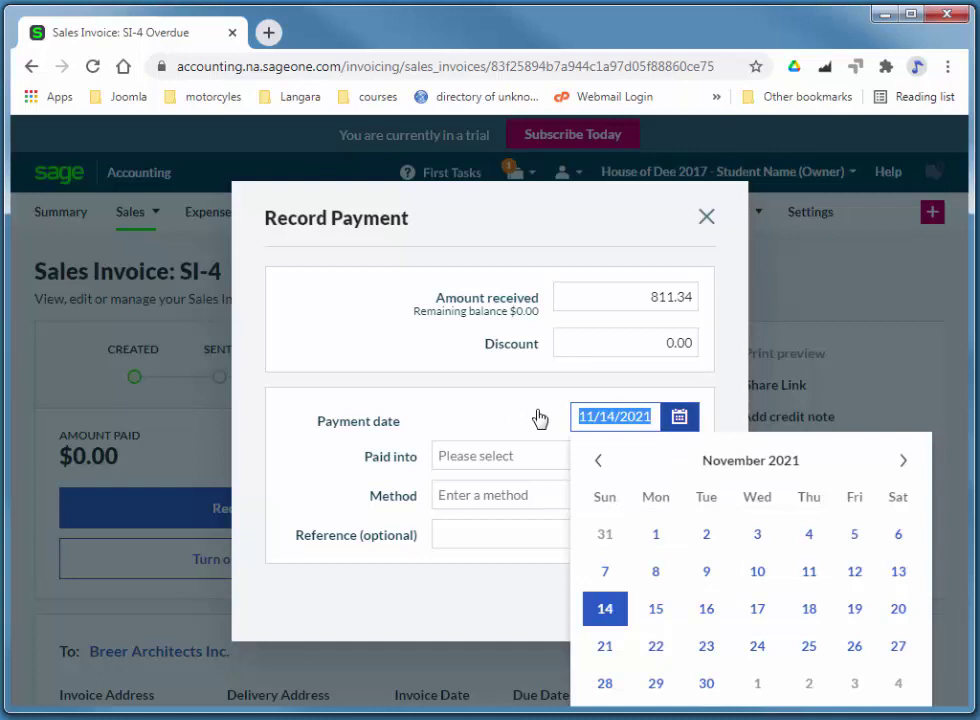
text(3/17)
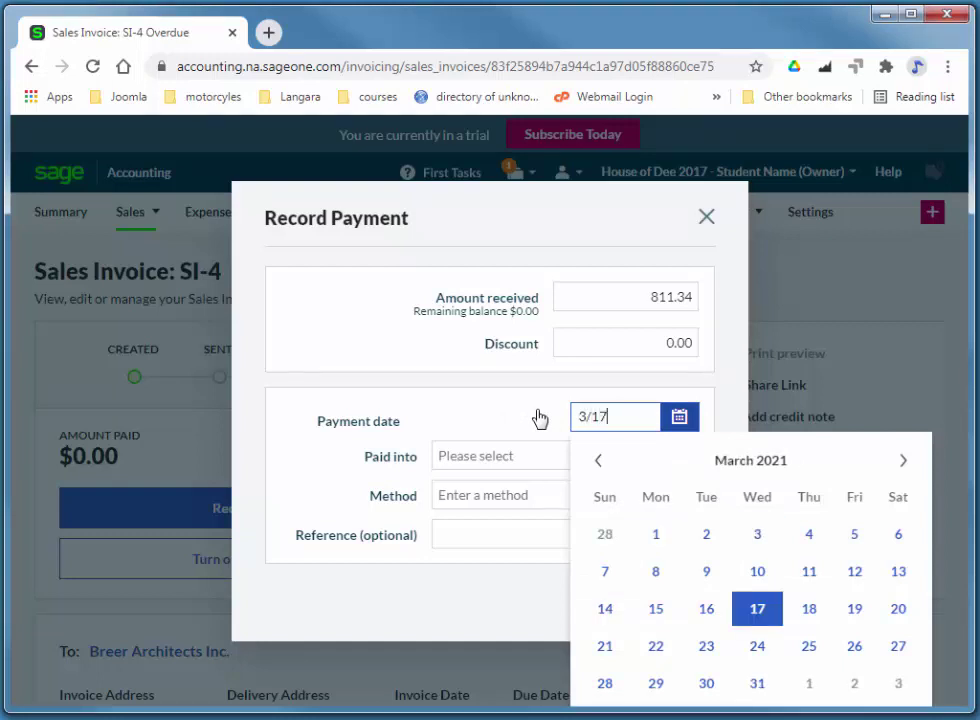
text(/2017)
key(Tab)
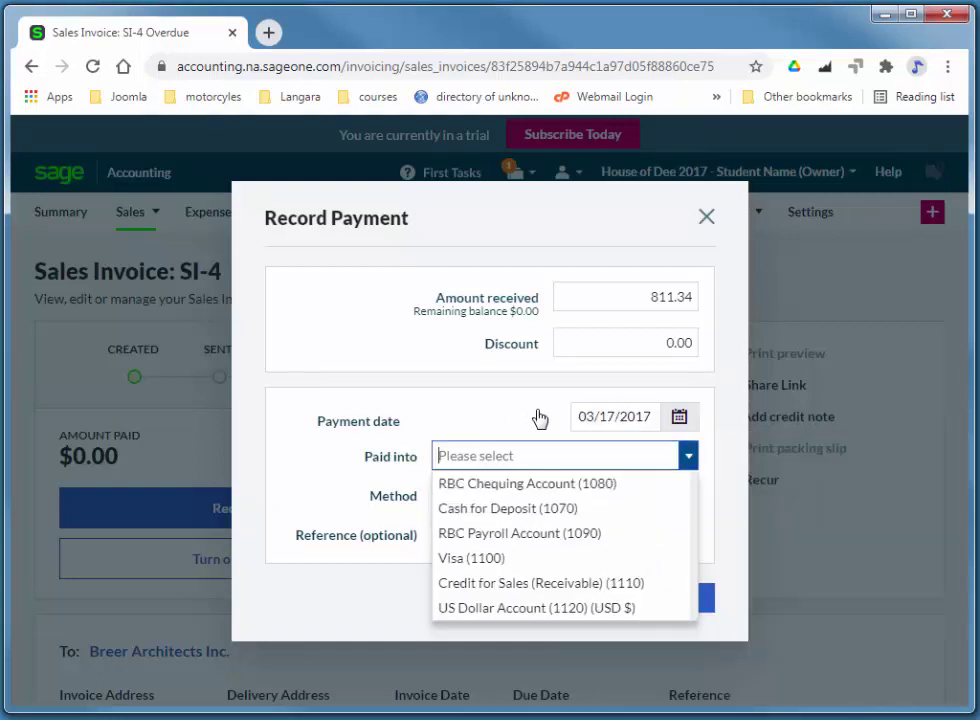
key(Down)
key(Tab)
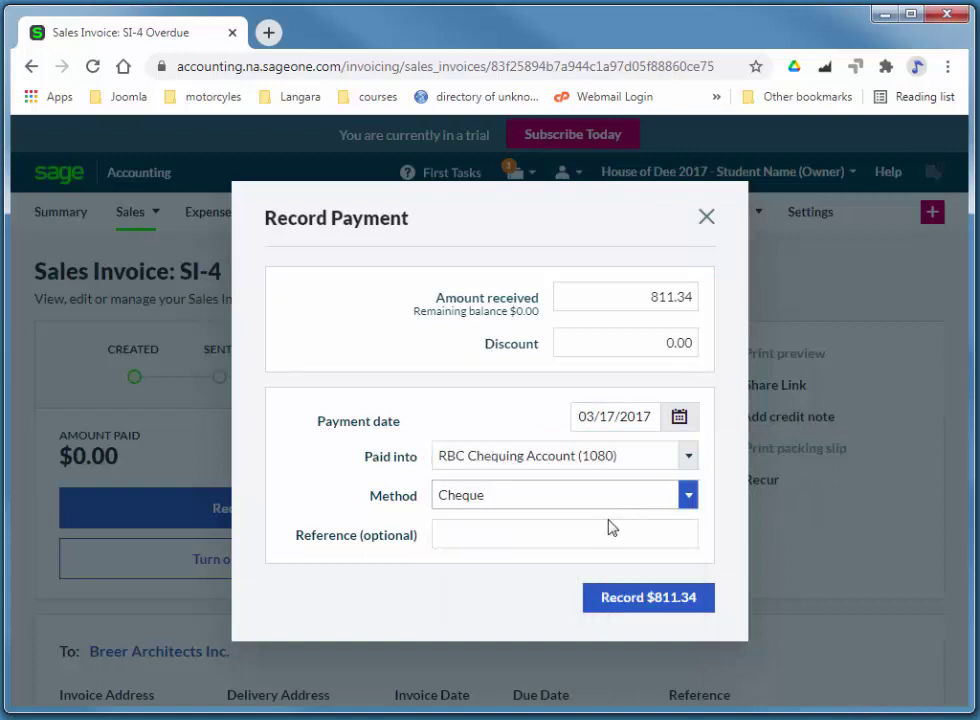
- Enter "cheque # 87" as the payment reference and record the $811.34 payment
click(518, 540)
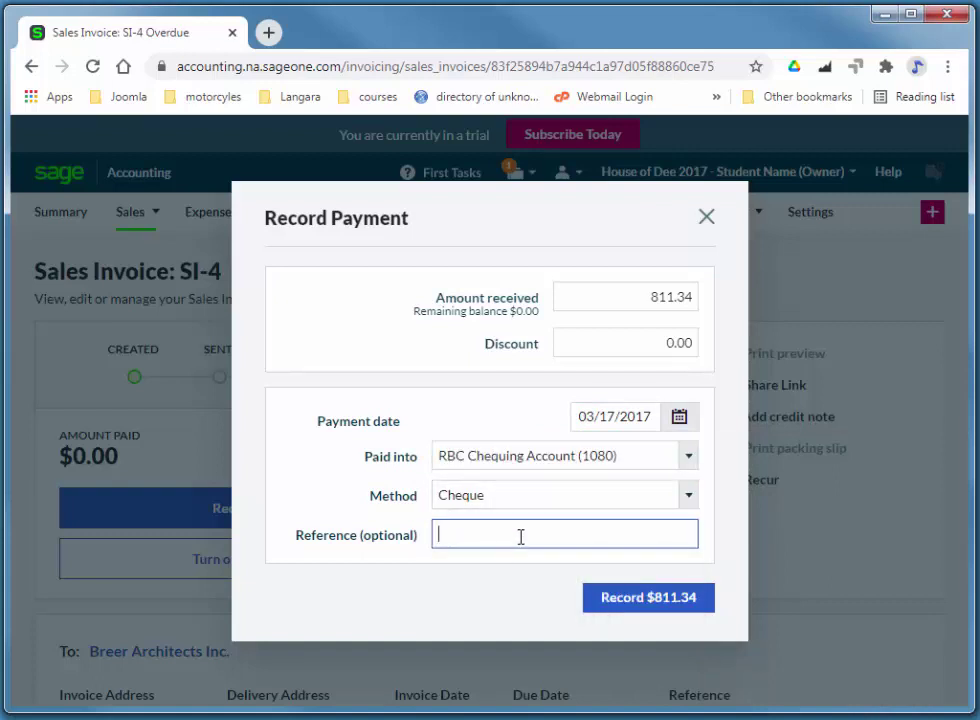
text(cheque # 87)
click(667, 608)
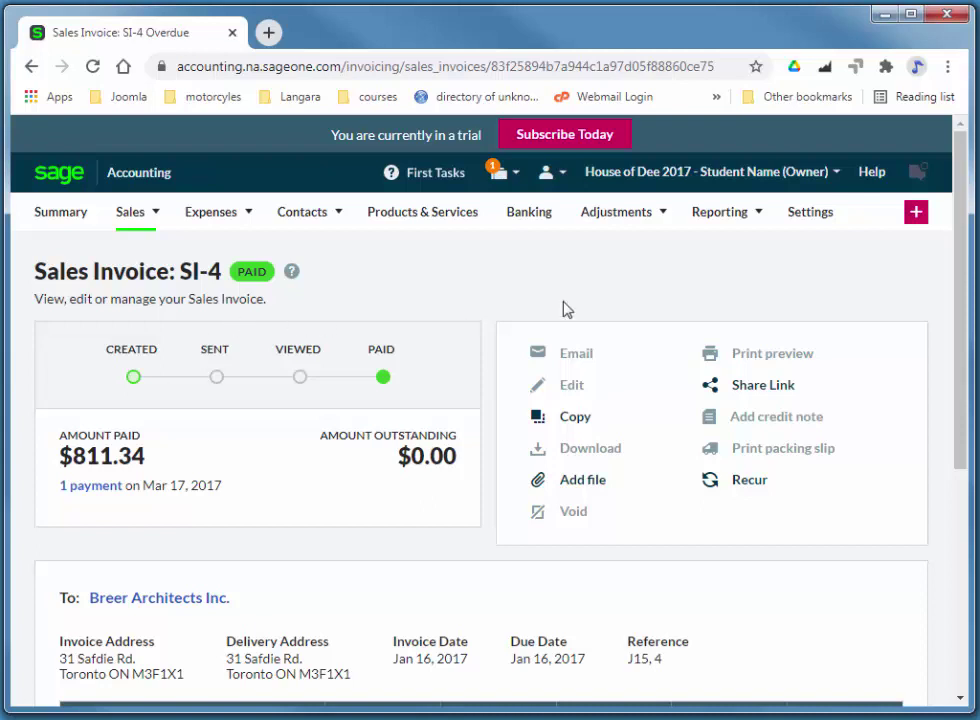
- Open the RBC Chequing Account in banking and search its activity from 03/17/2017
click(513, 215)
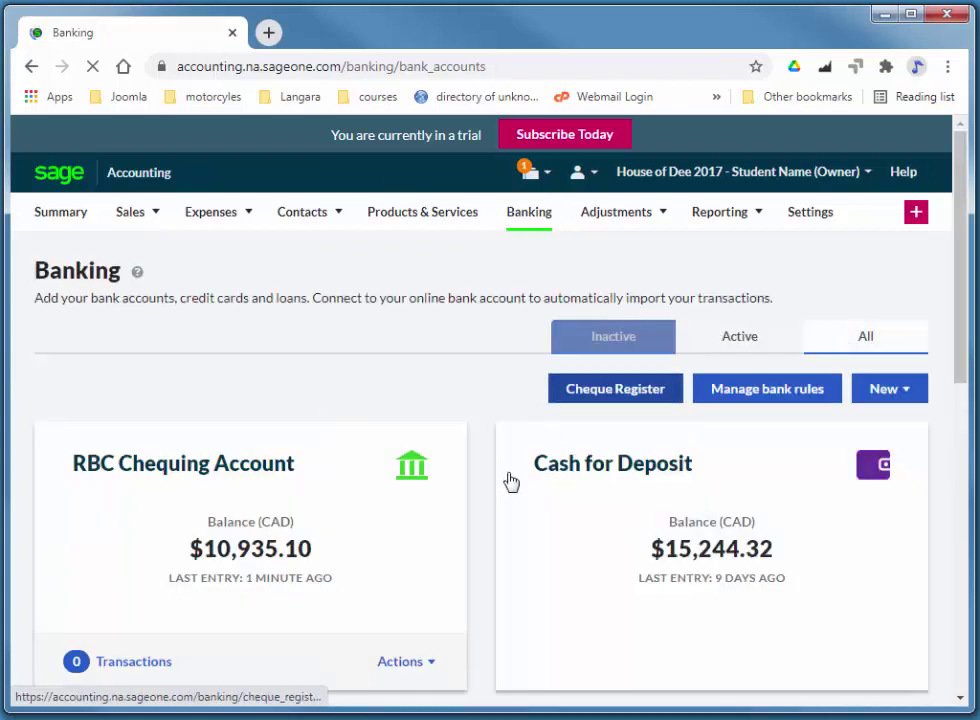
click(587, 527)
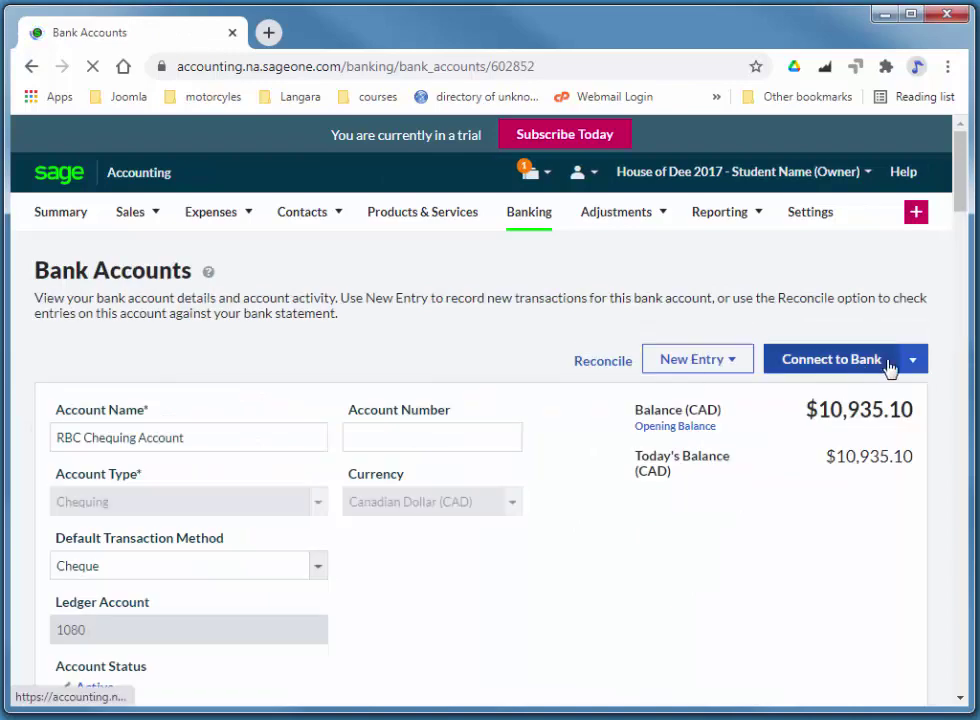
scroll(700, 372, down, 5)
click(532, 390)
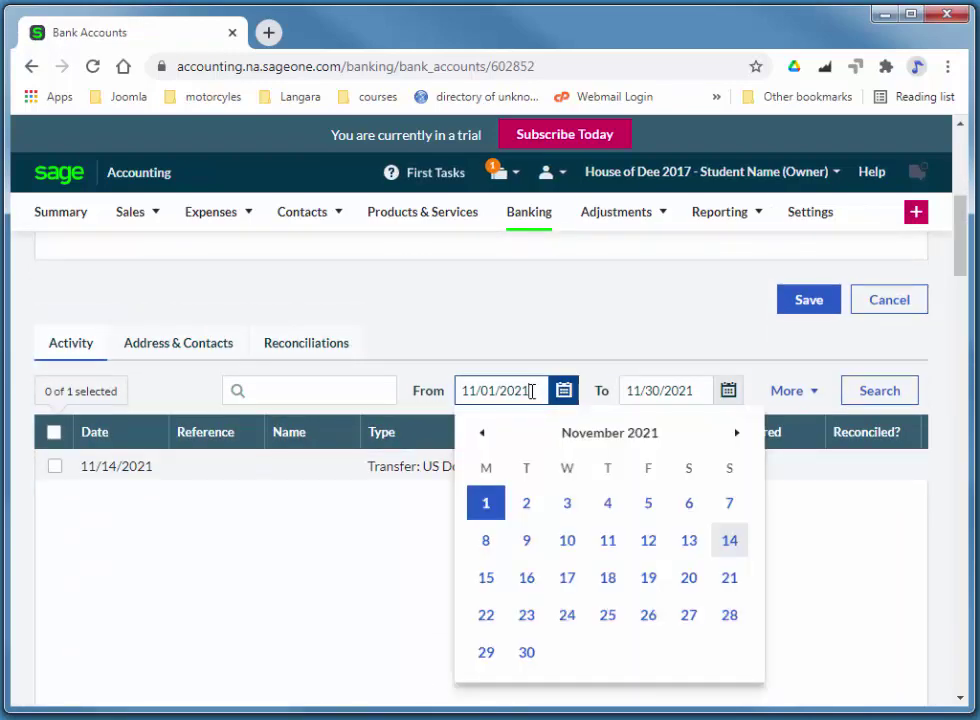
triple_click(532, 390)
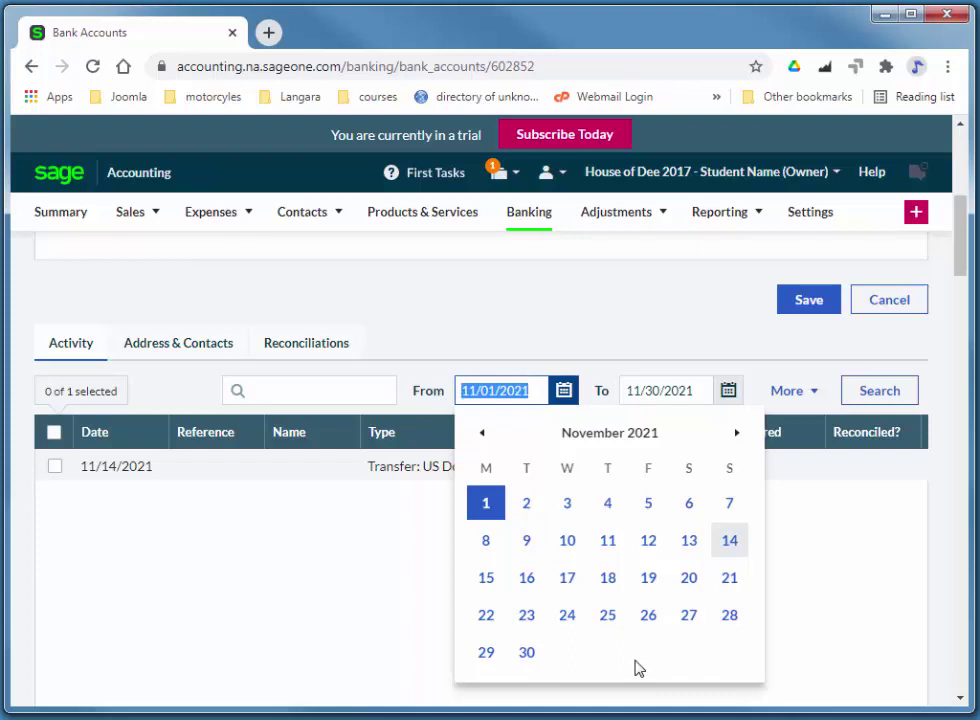
text(3/17)
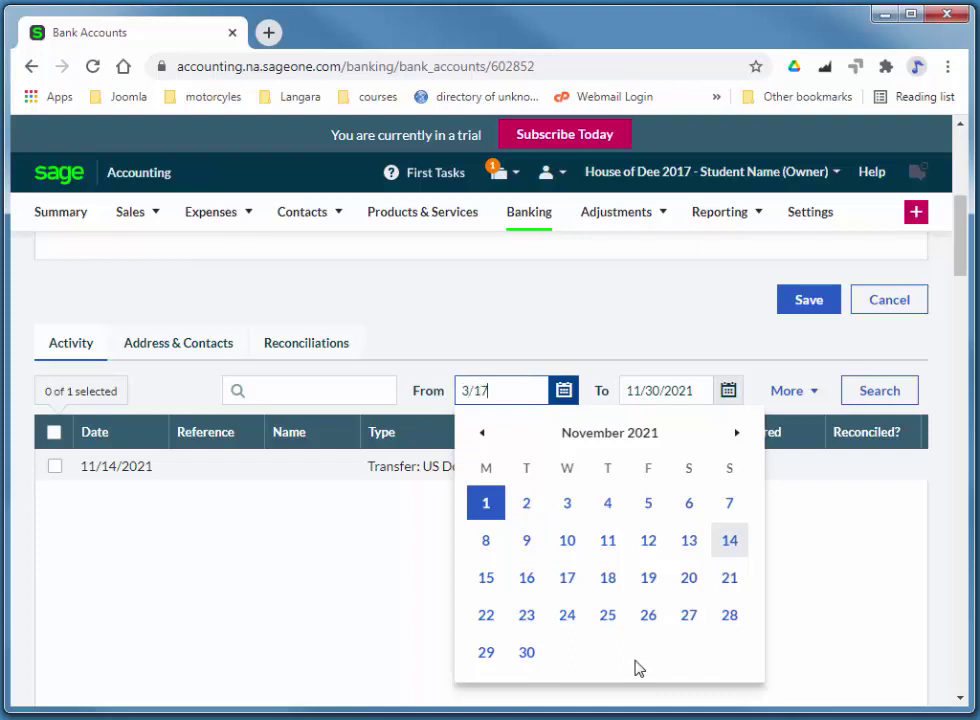
text(/2017)
key(Tab)
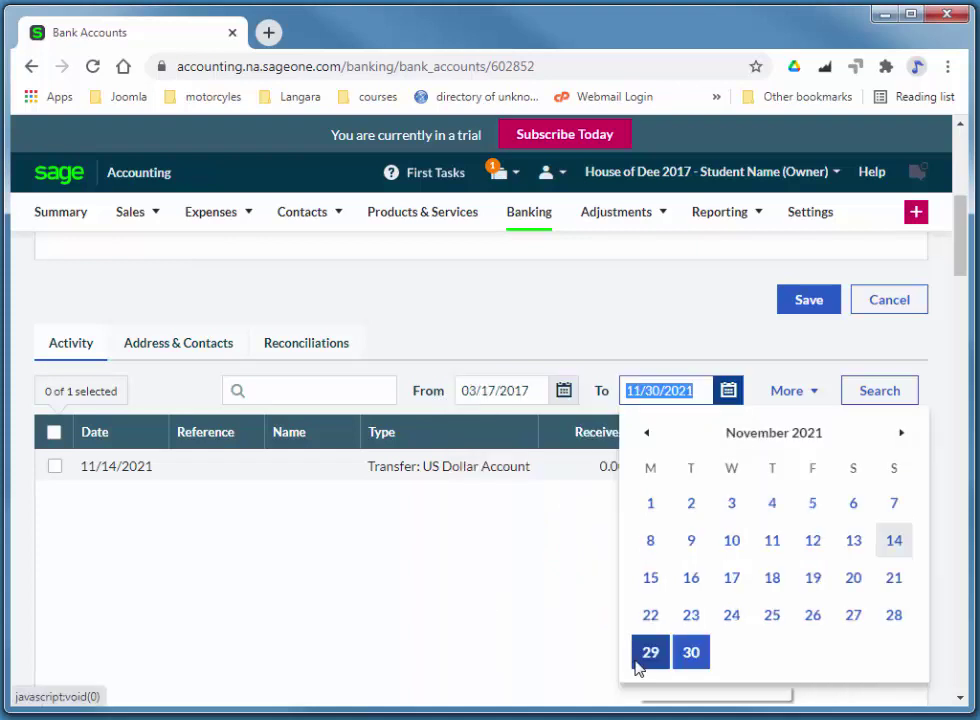
click(877, 393)
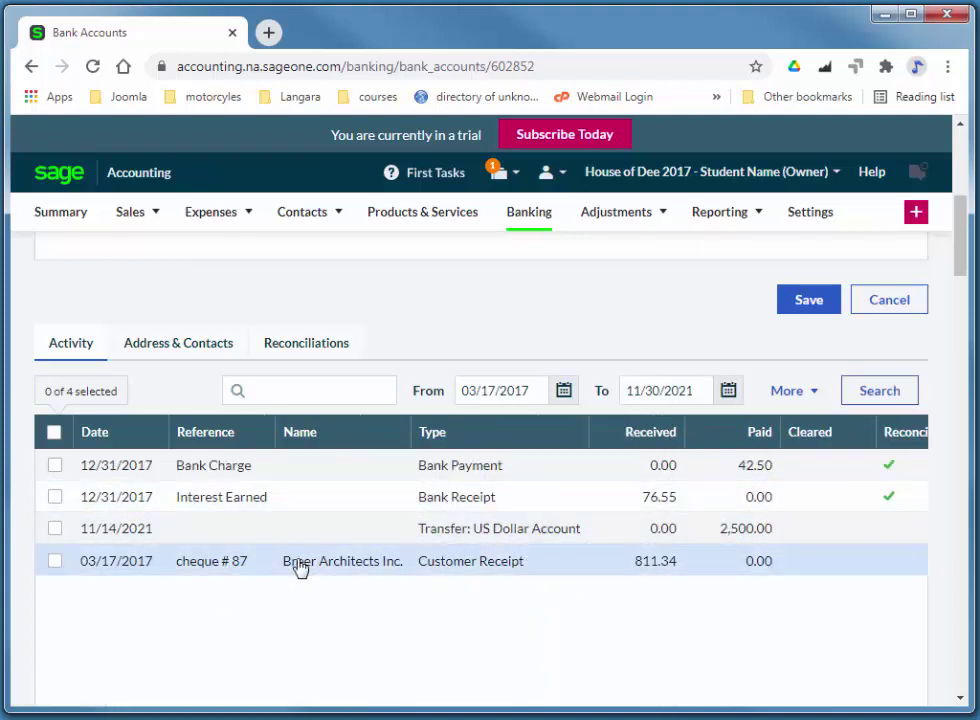
- Delete the Breer Architects Inc. customer receipt with reference cheque # 87 from the bank activity
click(55, 561)
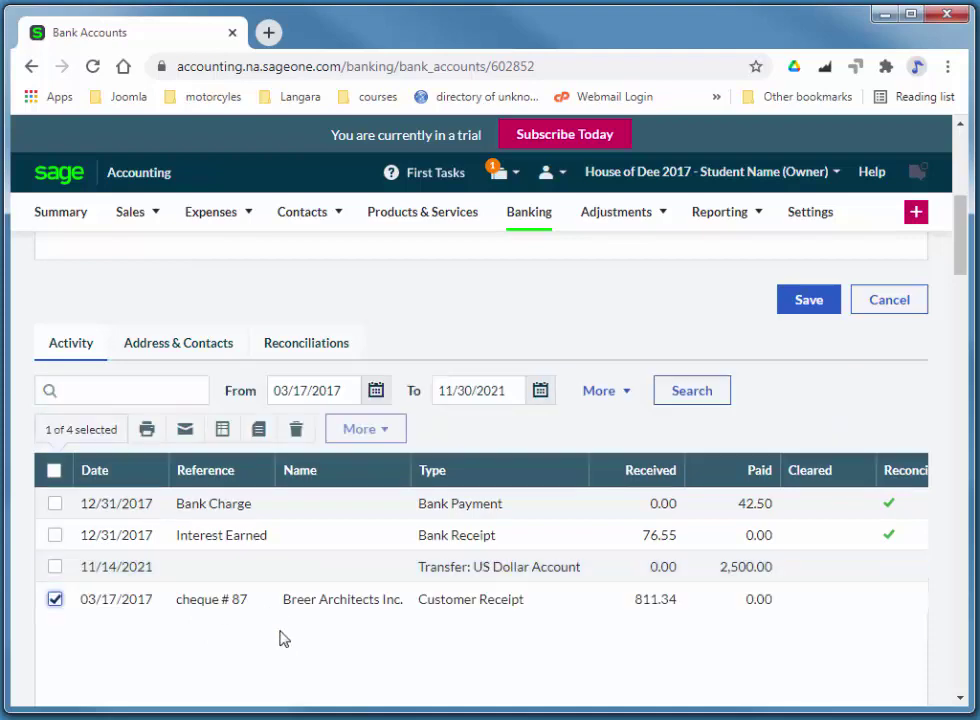
click(297, 433)
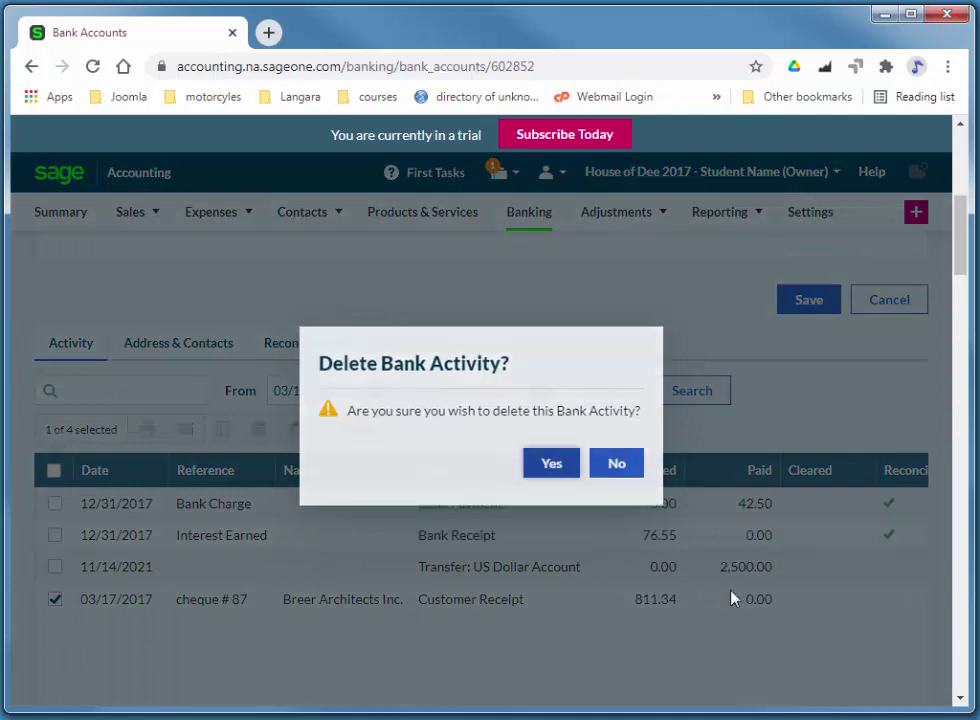
key(Return)
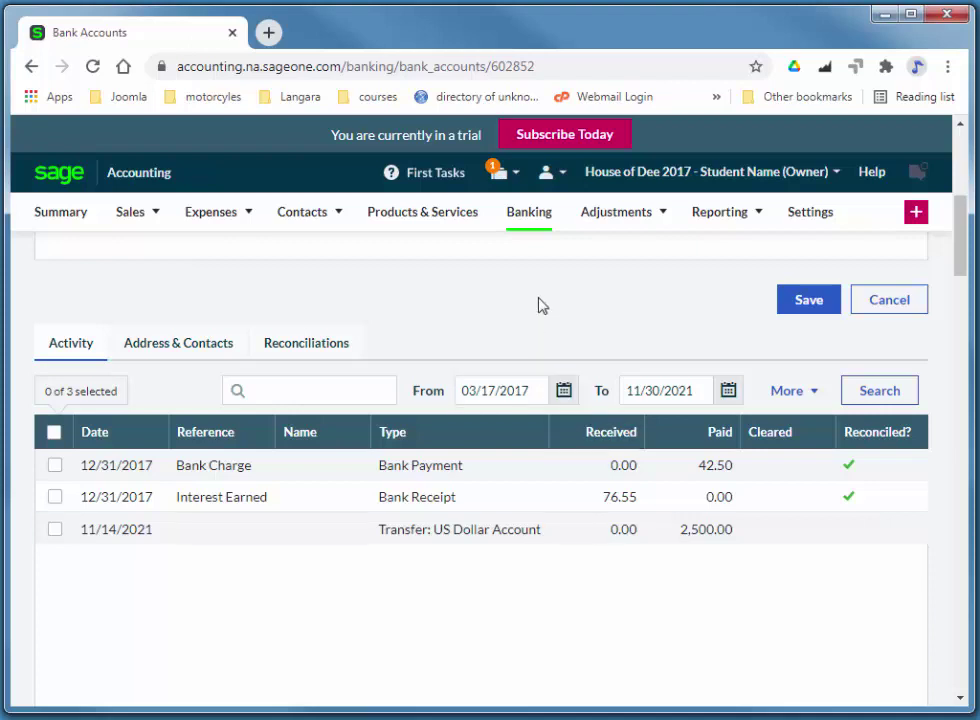
- Create a new journal with the reference "Breer NSF Cheque Bank Charge" dated 03/21/2017
click(630, 221)
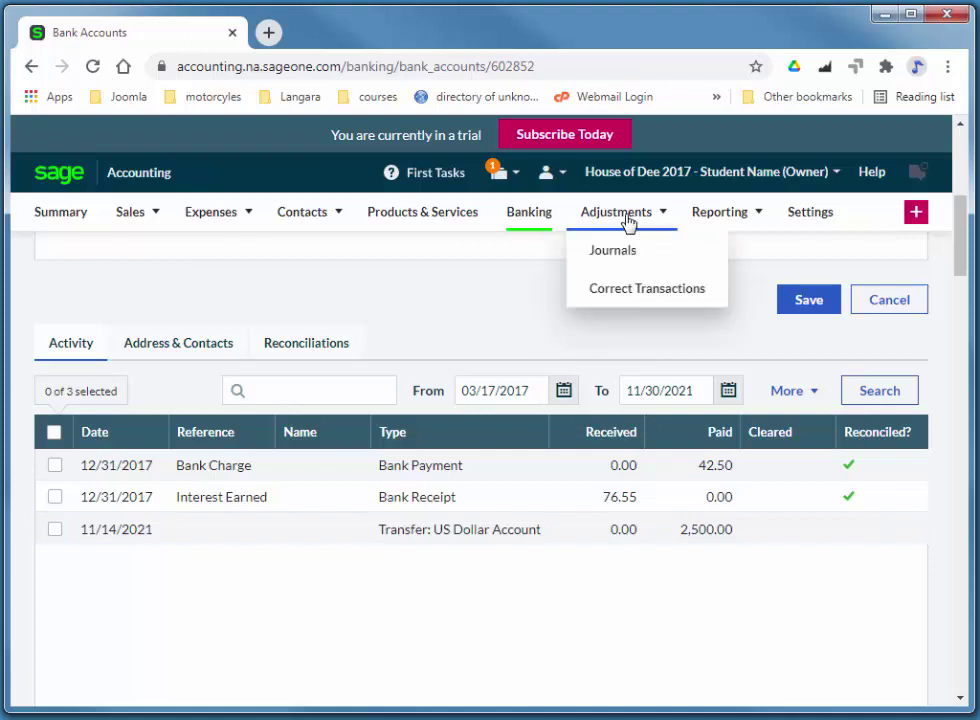
click(595, 249)
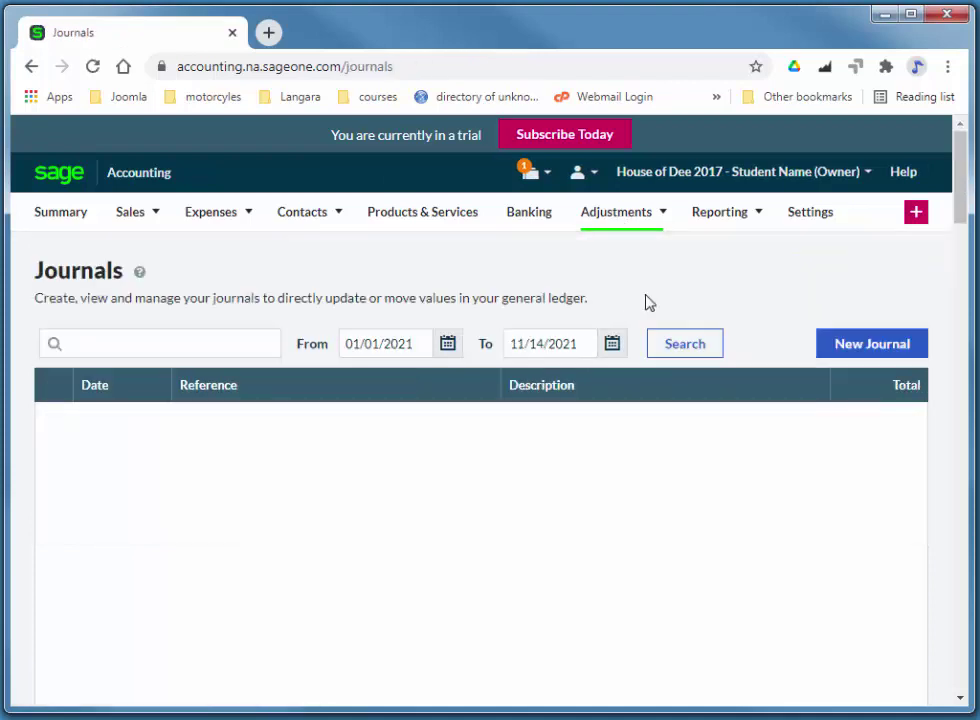
click(866, 348)
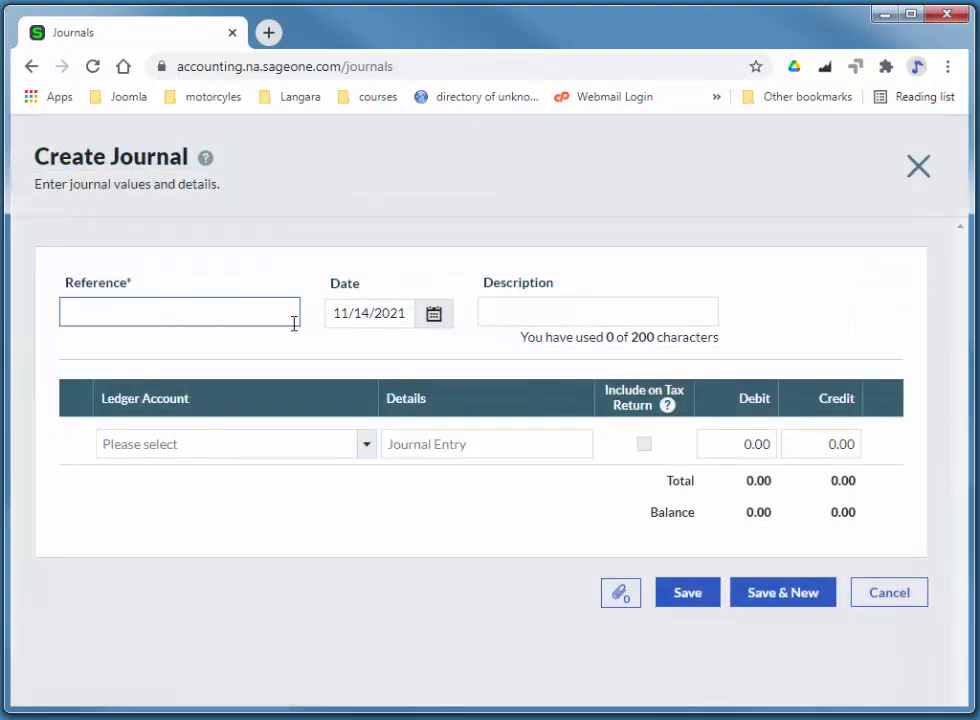
text(Breer NSF Cheque)
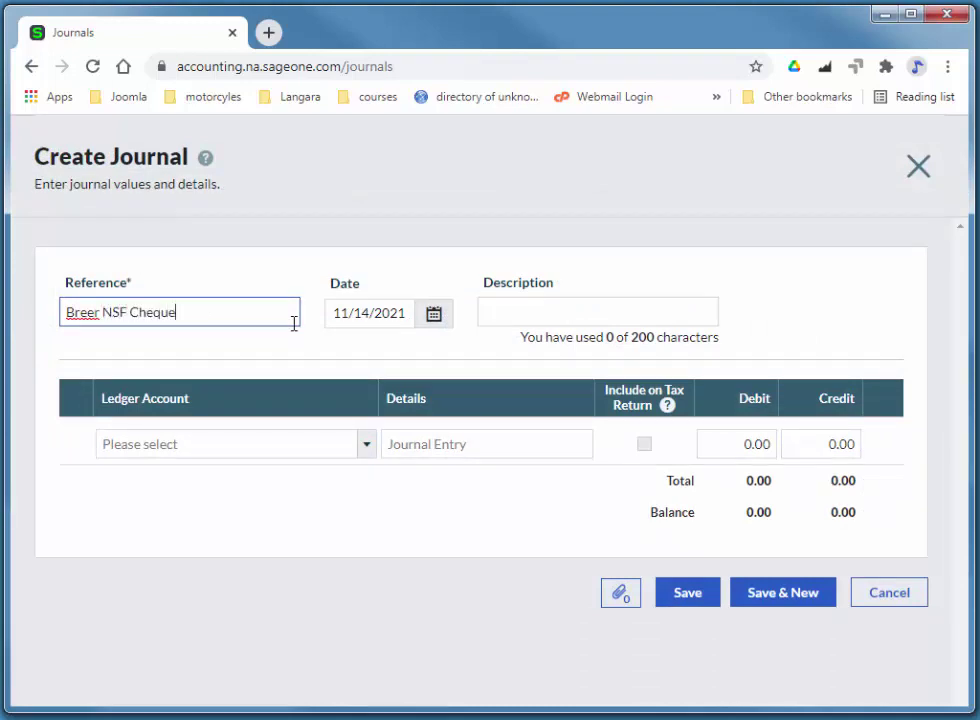
text( Bank Charge)
key(Tab)
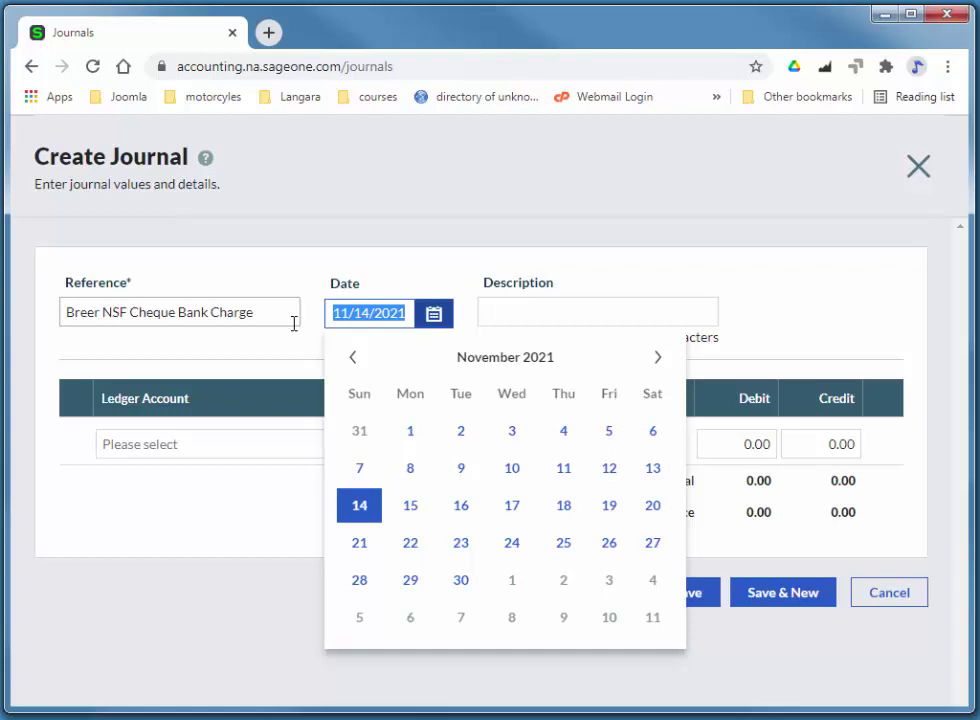
text(3/21/)
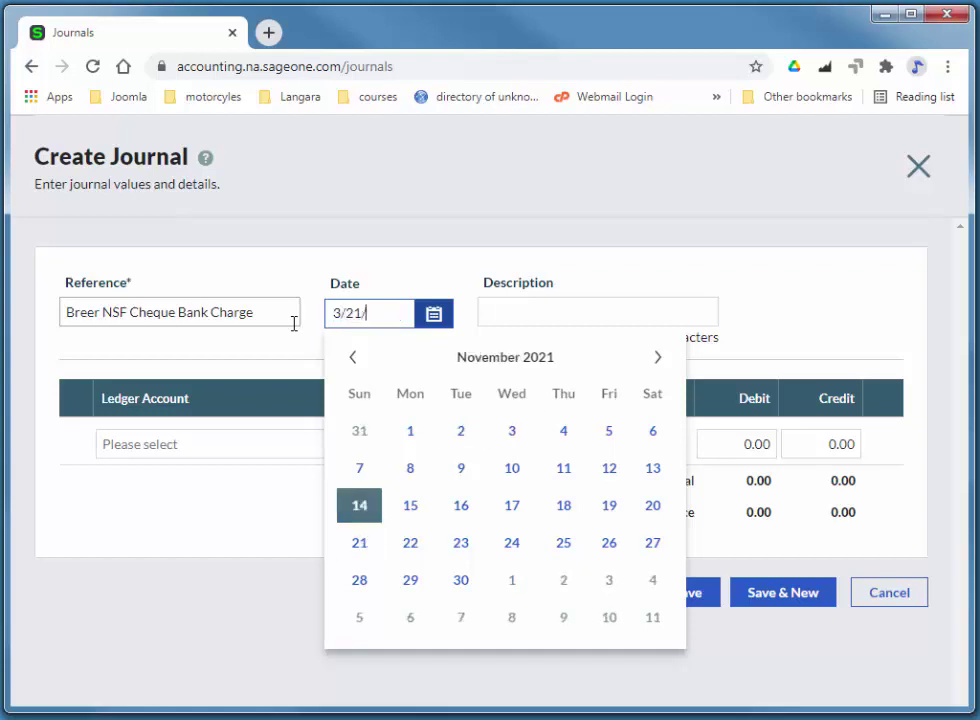
text(2017)
key(Tab)
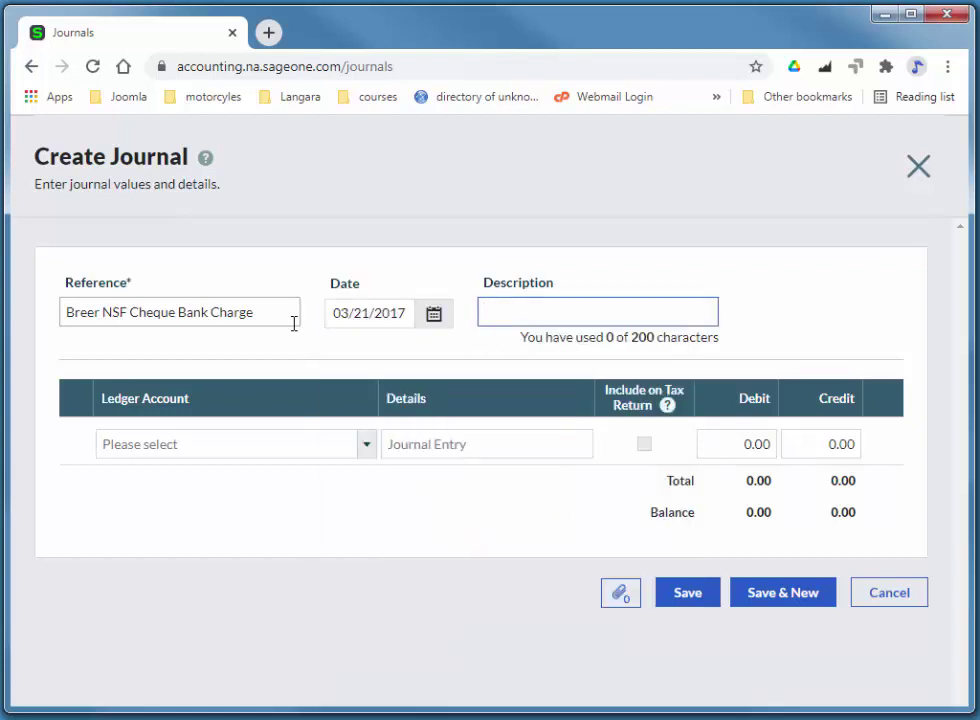
- Debit 25.00 to ledger account 4110 - Administrative Fees on the first journal line
click(372, 449)
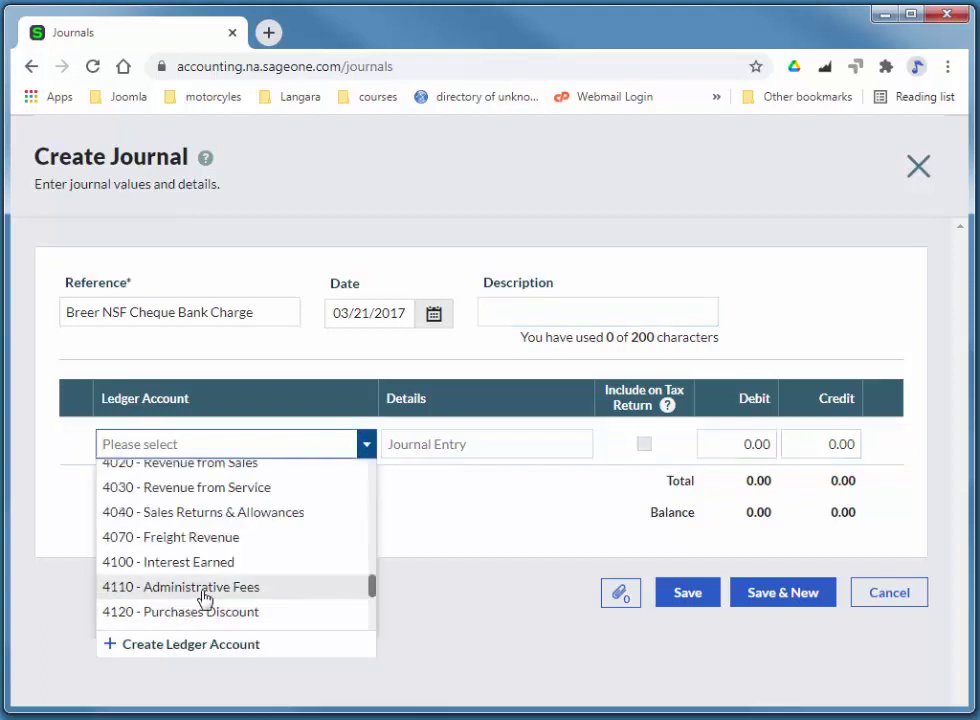
click(195, 589)
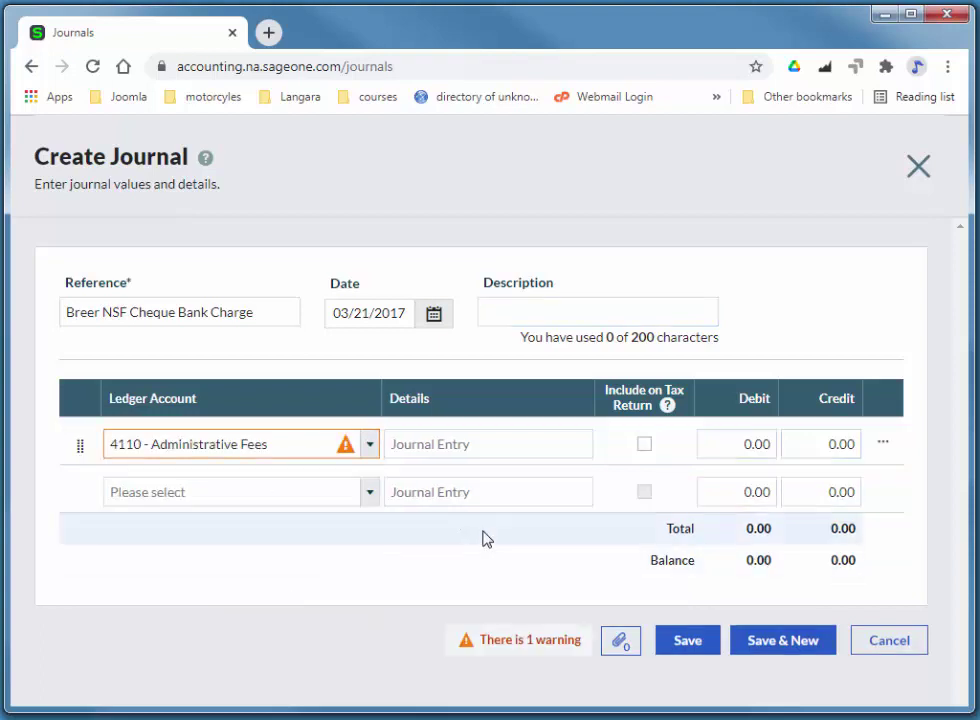
click(728, 442)
text(25)
key(Tab)
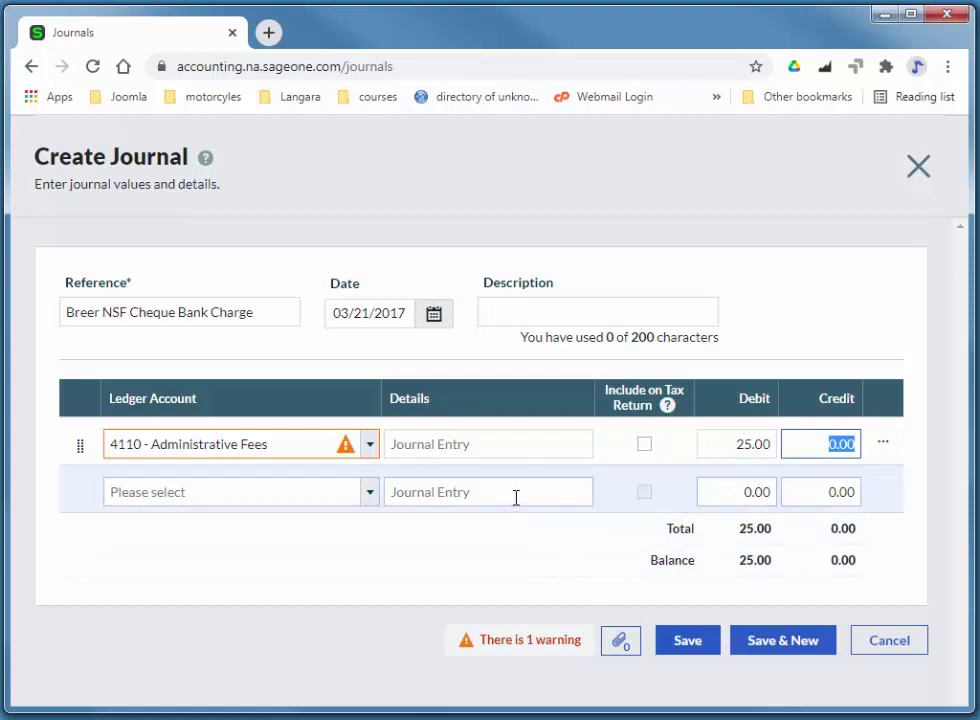
- Add ledger account 1080 - RBC Chequing Account as the second journal line with a credit of 25.00
click(370, 494)
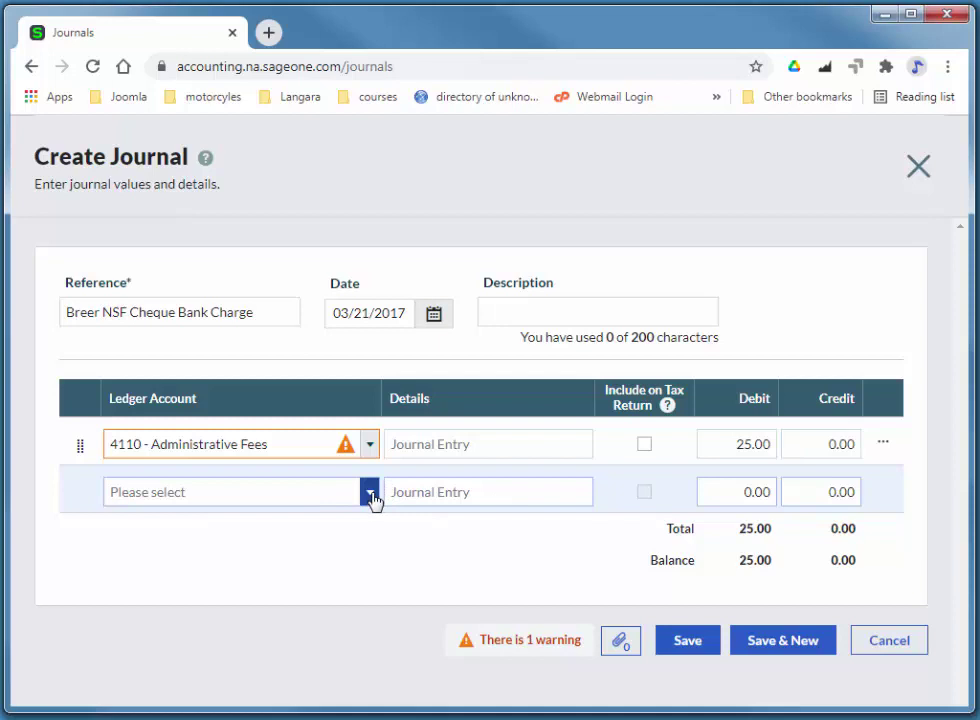
click(317, 490)
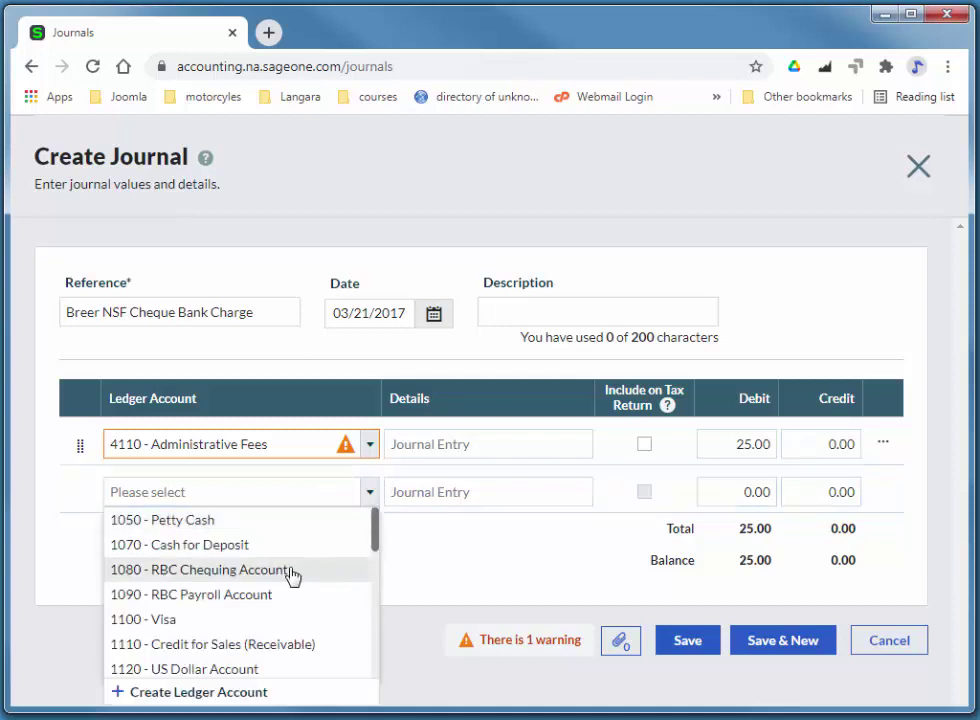
click(293, 571)
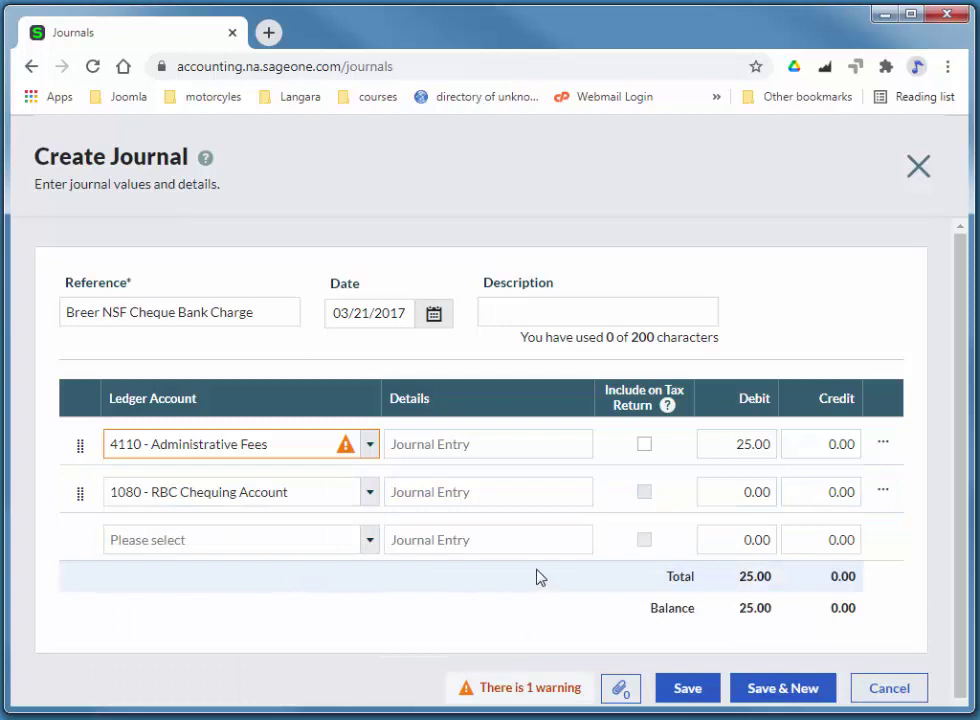
click(833, 491)
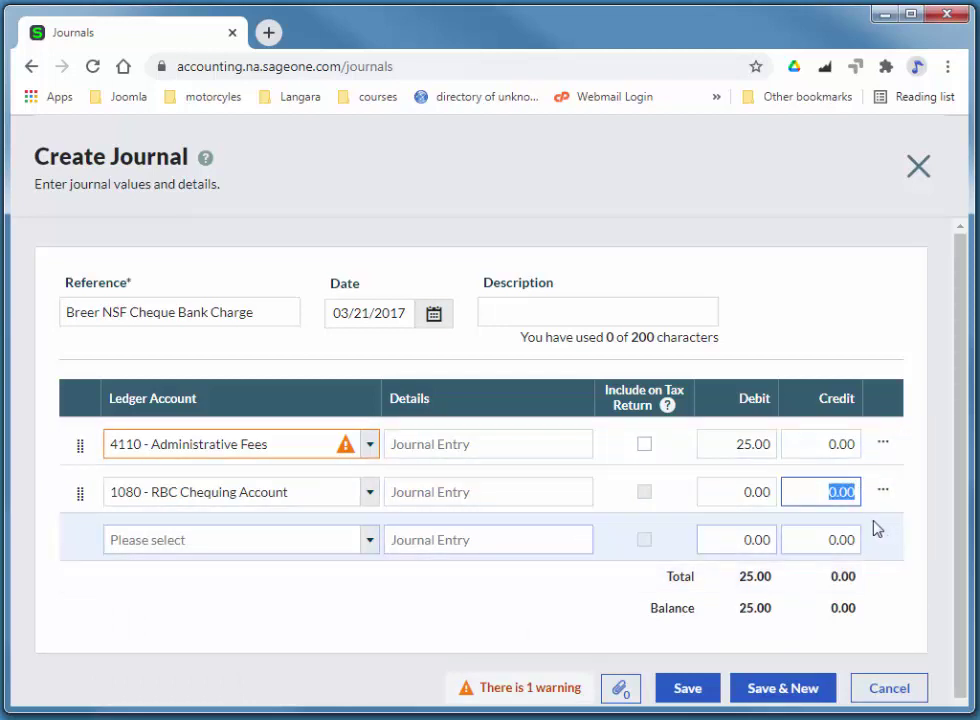
text(2500)
key(Tab)
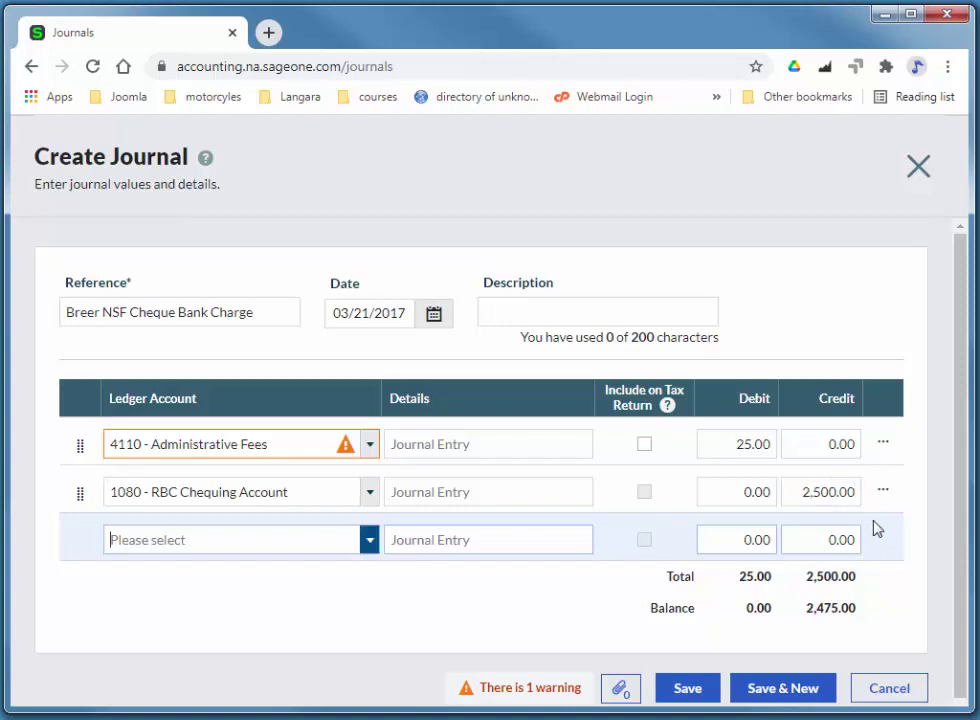
key(Down)
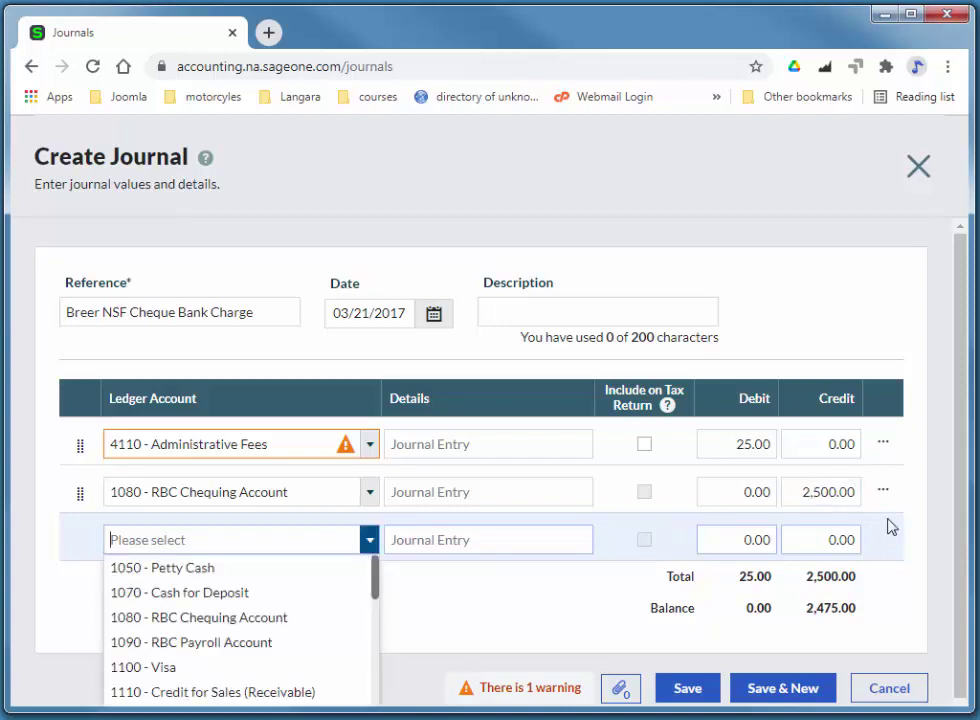
click(828, 492)
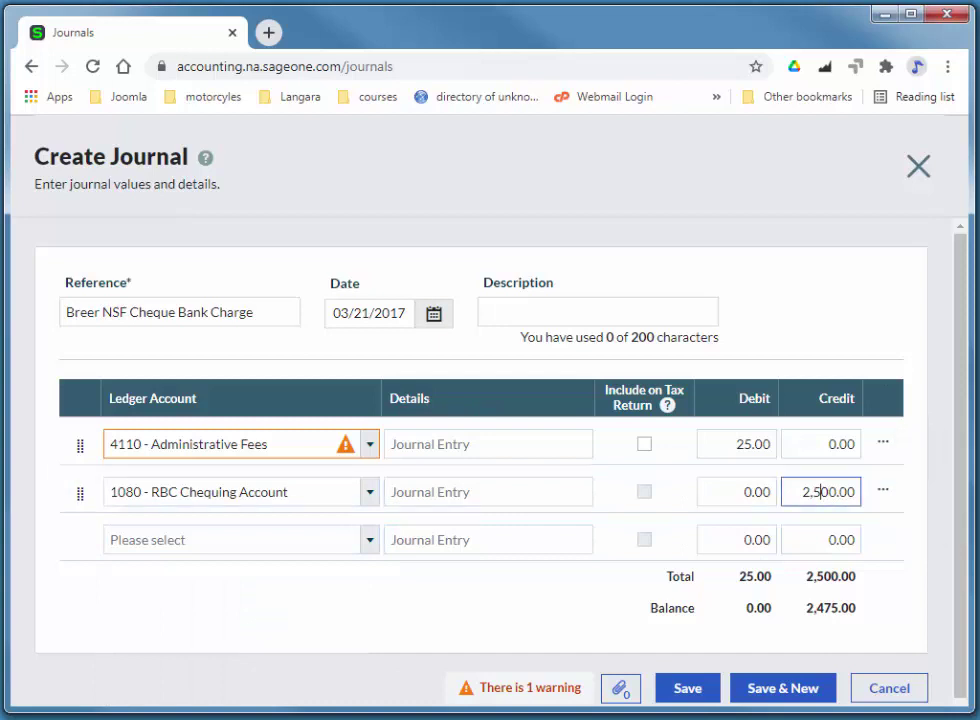
text(25.00)
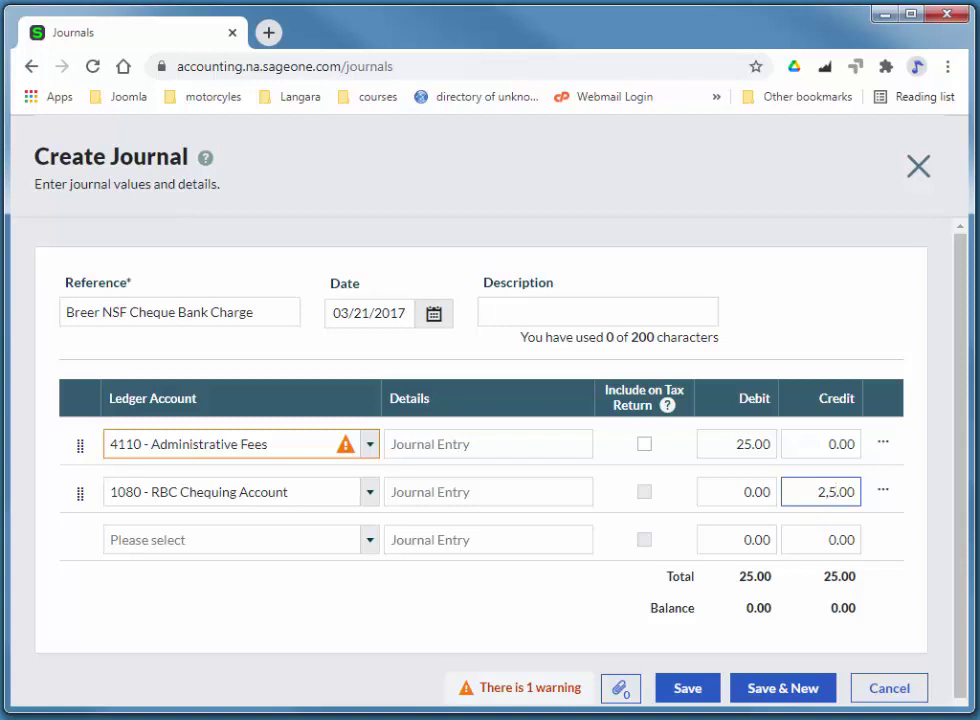
- Save the NSF cheque bank charge journal without a third line and close its view
click(240, 540)
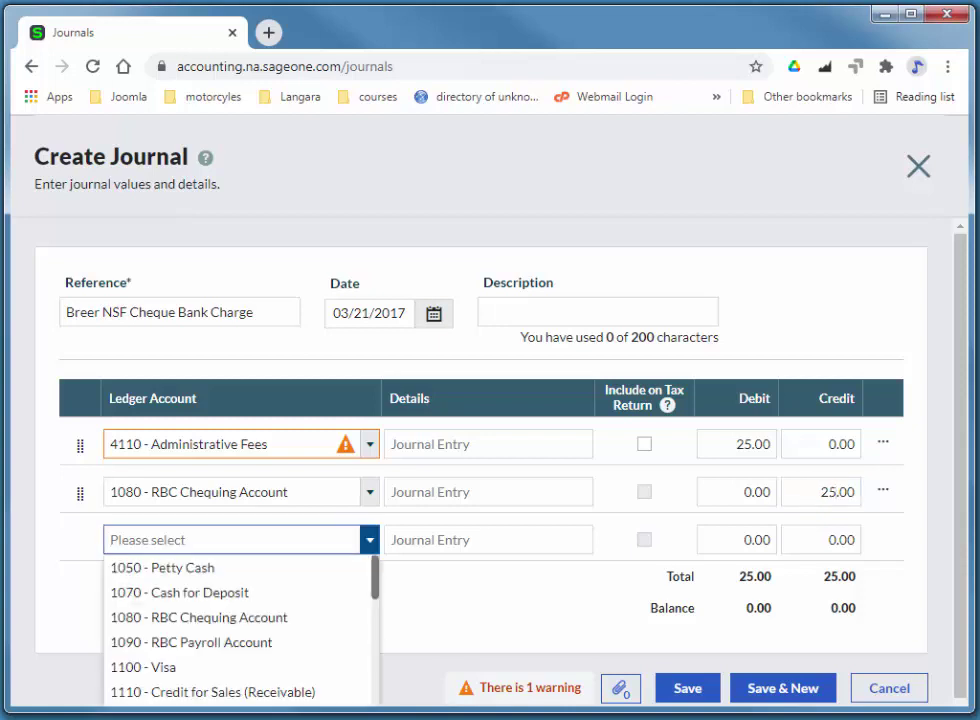
click(451, 258)
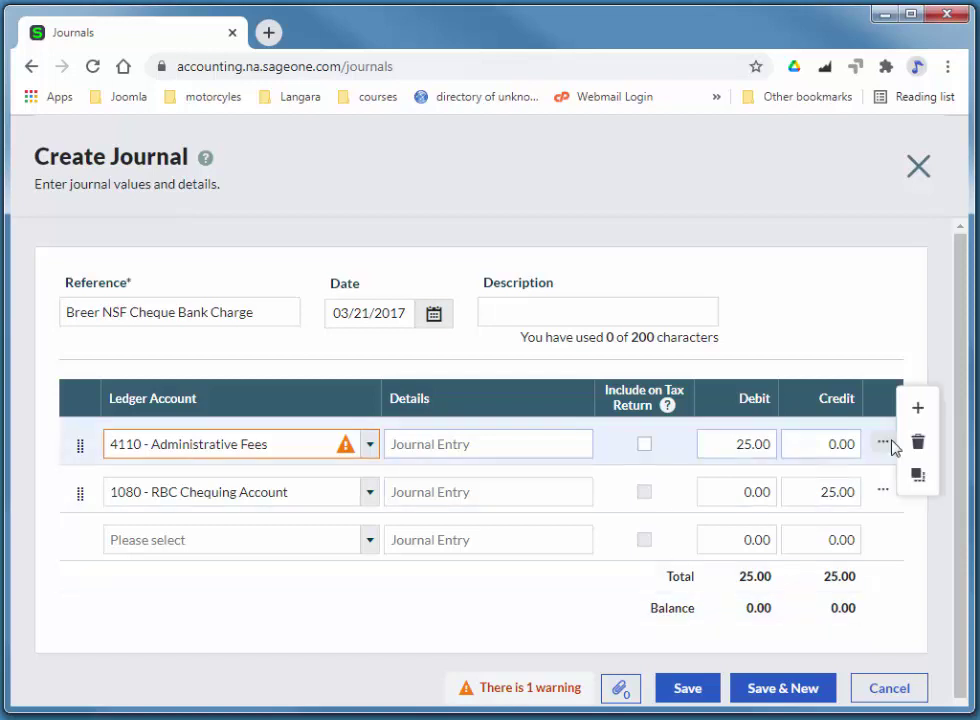
click(713, 690)
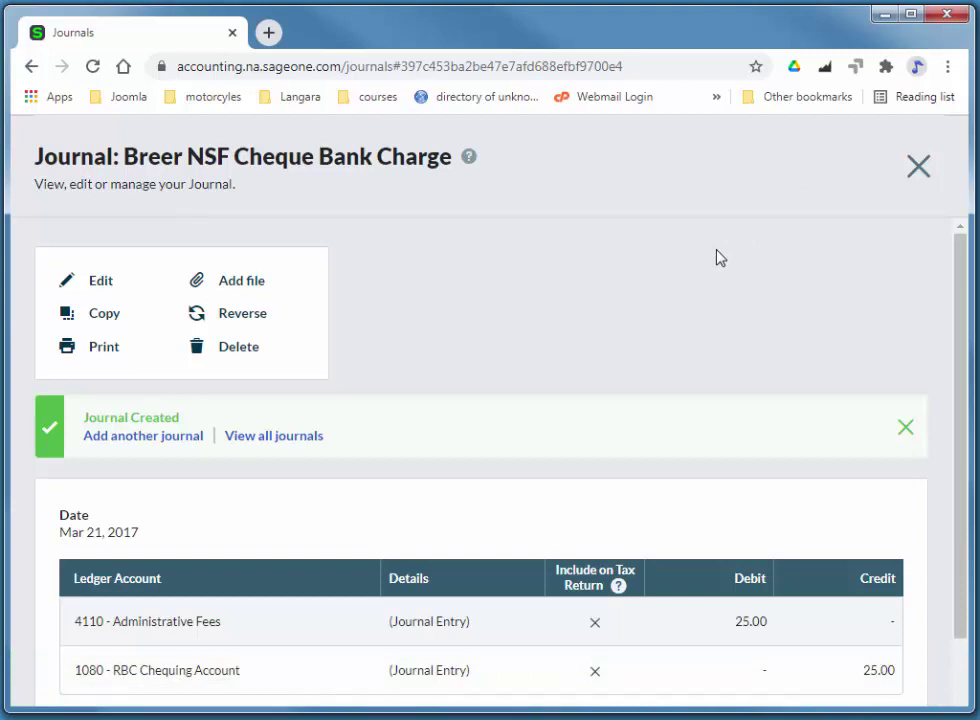
click(917, 170)
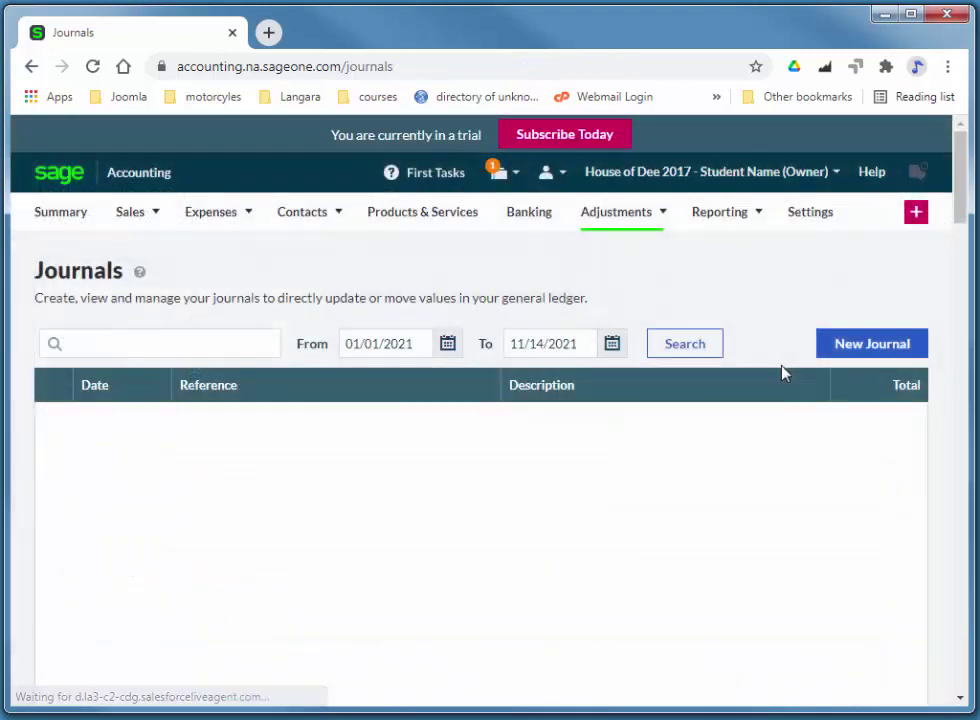
- Create a new sales invoice for the customer Breer Architects Inc
mouse_move(207, 230)
mouse_move(138, 221)
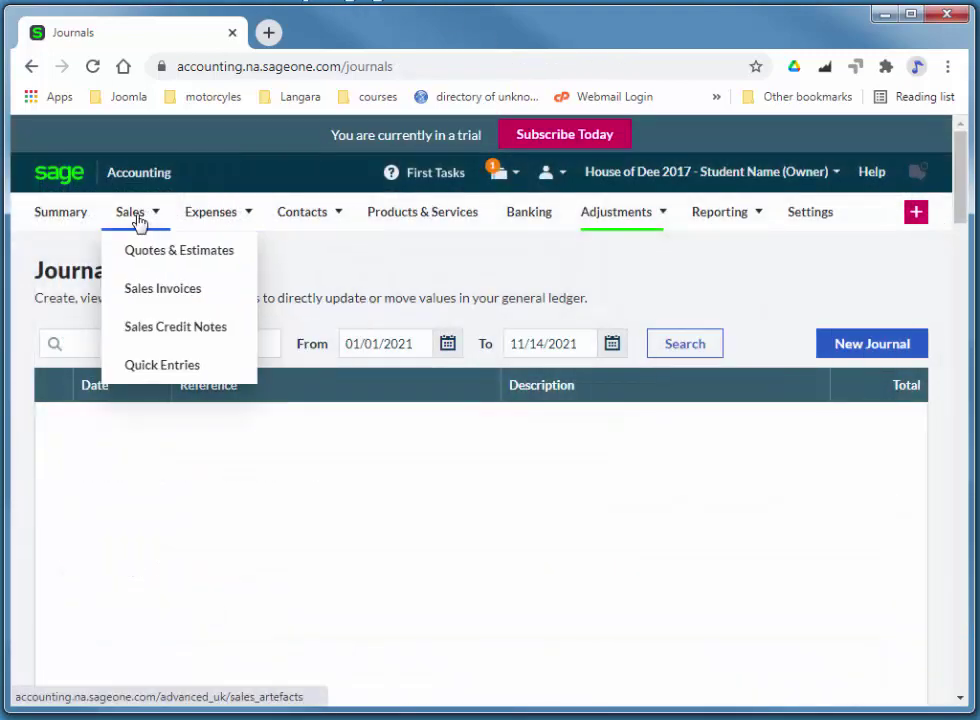
click(157, 287)
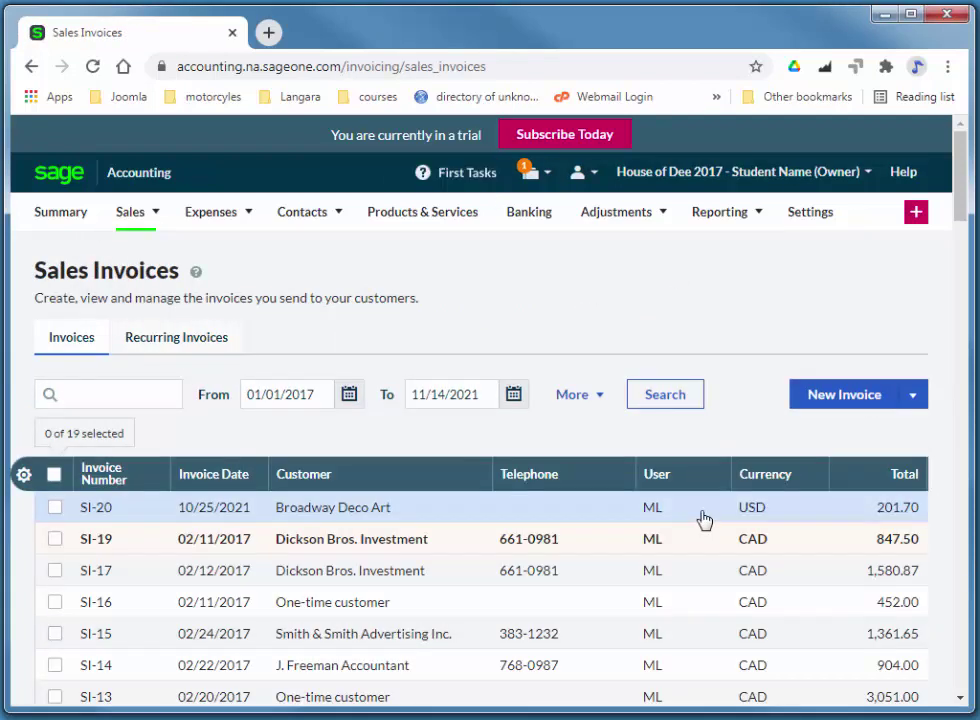
click(782, 400)
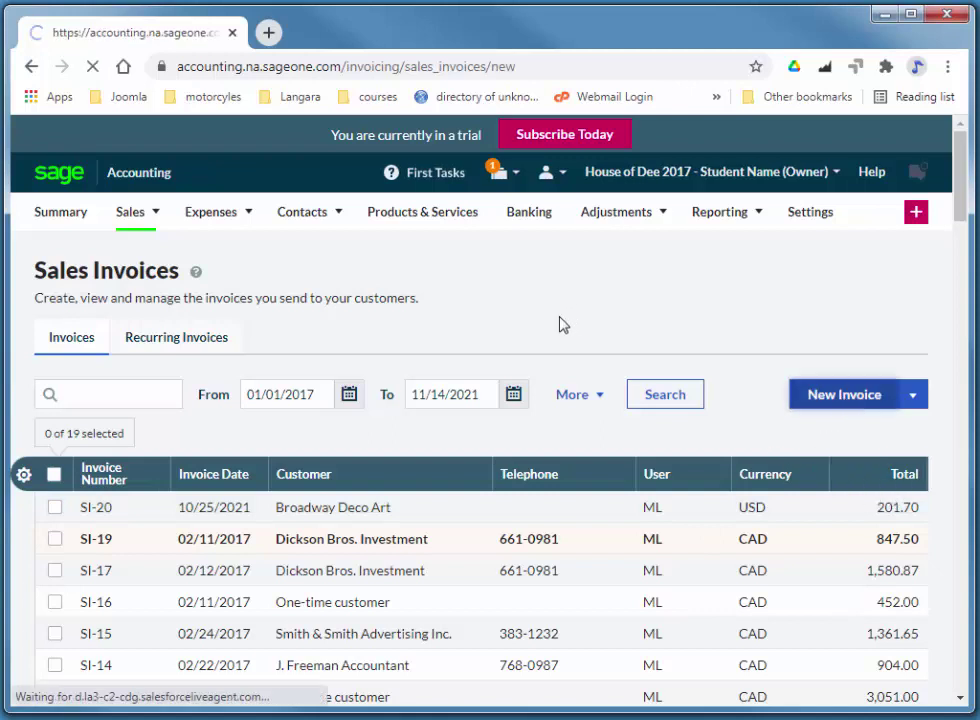
click(243, 378)
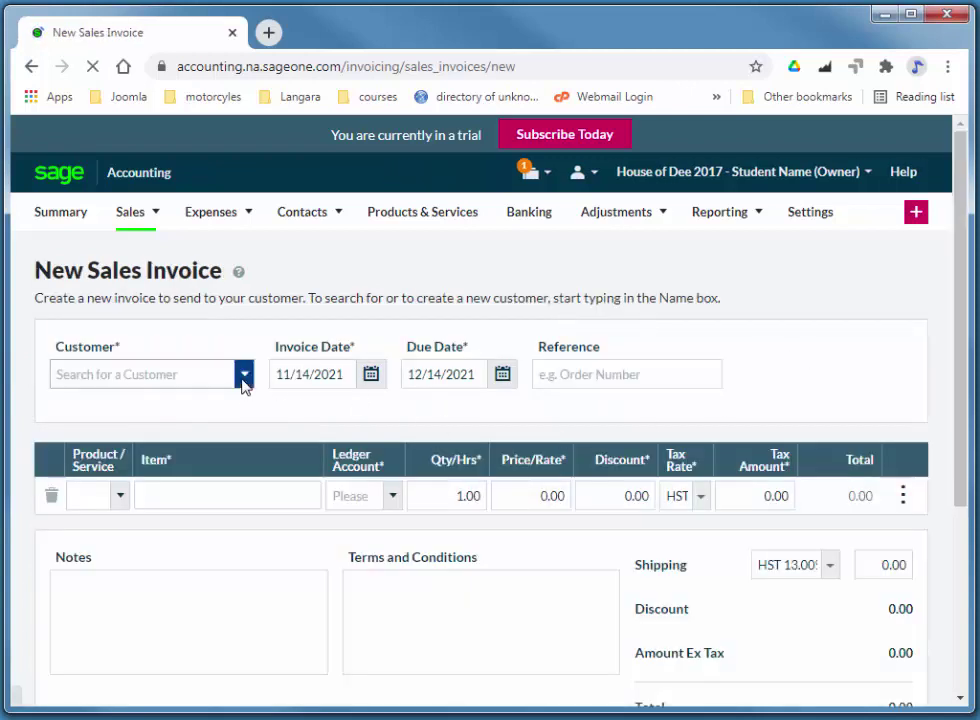
click(183, 426)
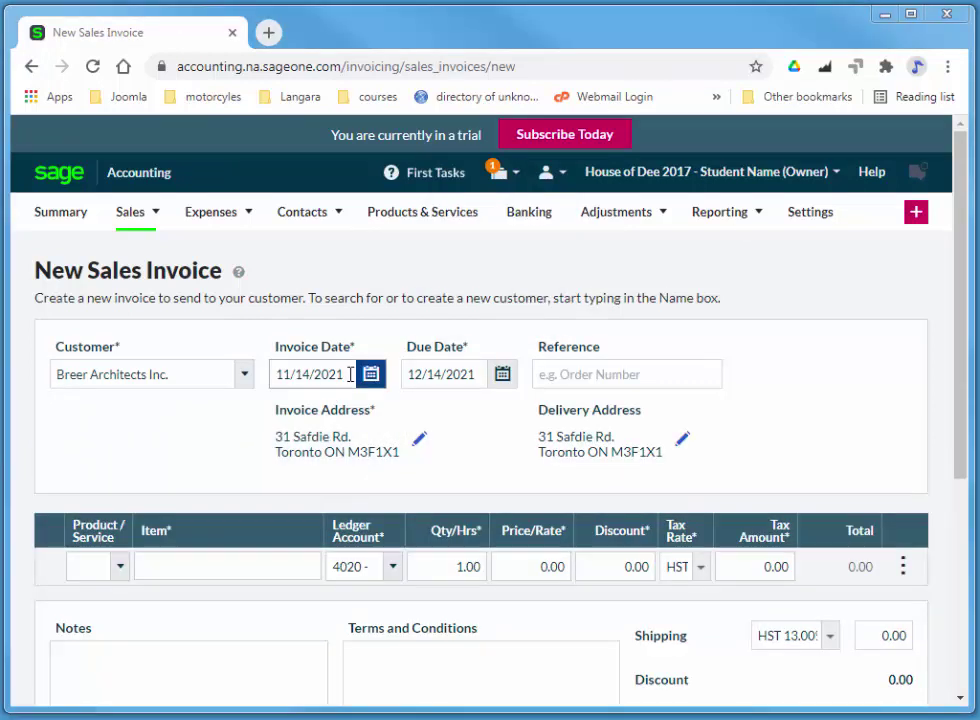
- Date the invoice 03/21/2017 and enter the reference "Admin fee for Returned ch"
click(285, 374)
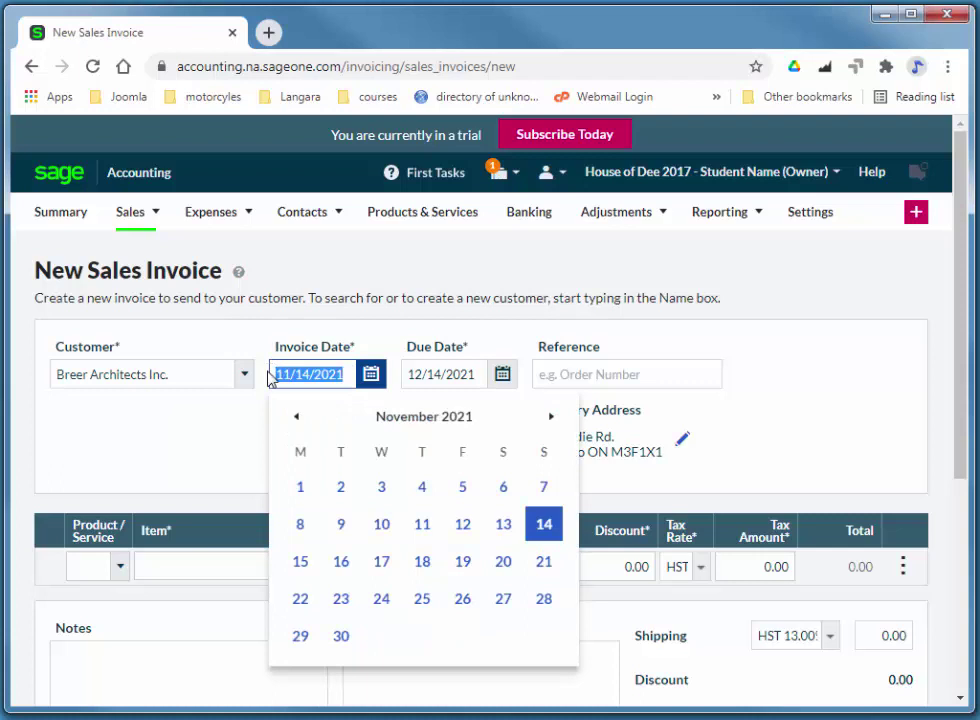
text(3/21/)
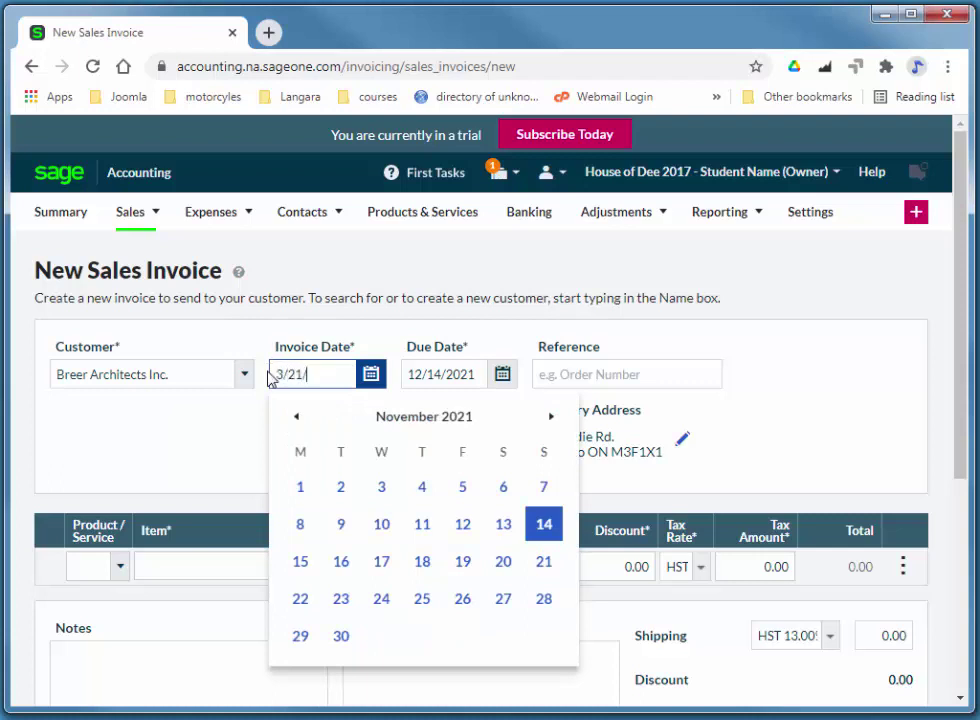
text(2017)
key(Tab)
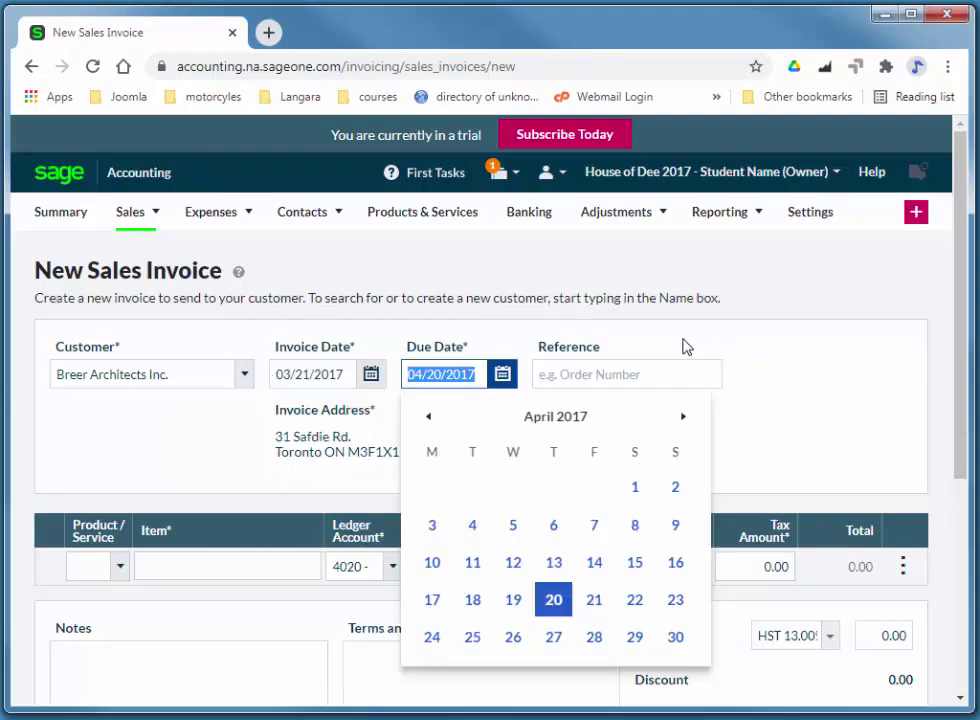
click(623, 373)
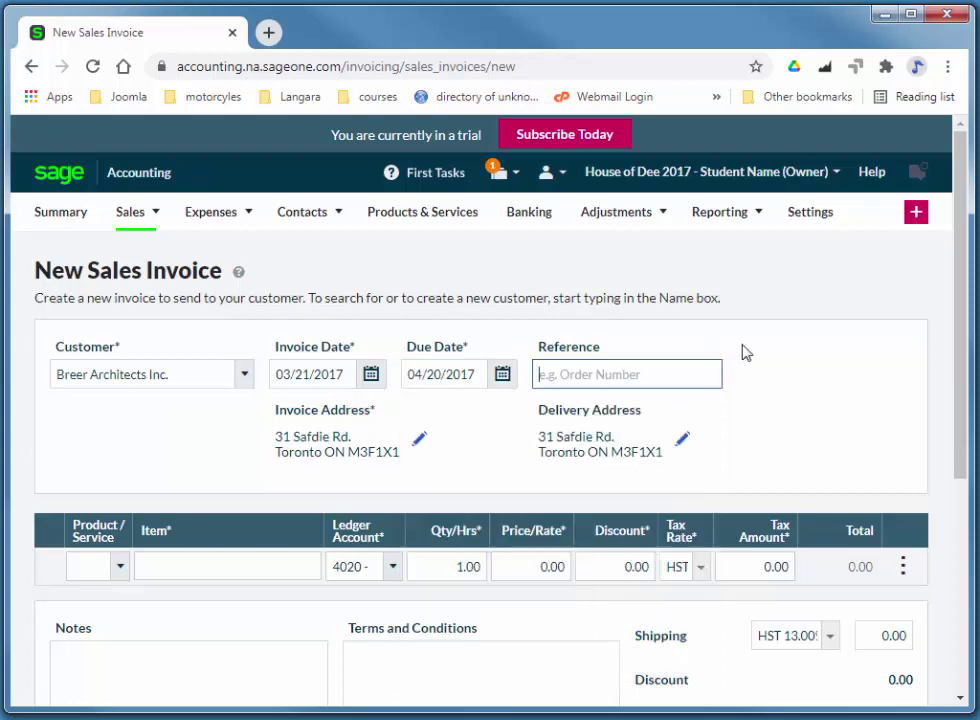
text(Ba)
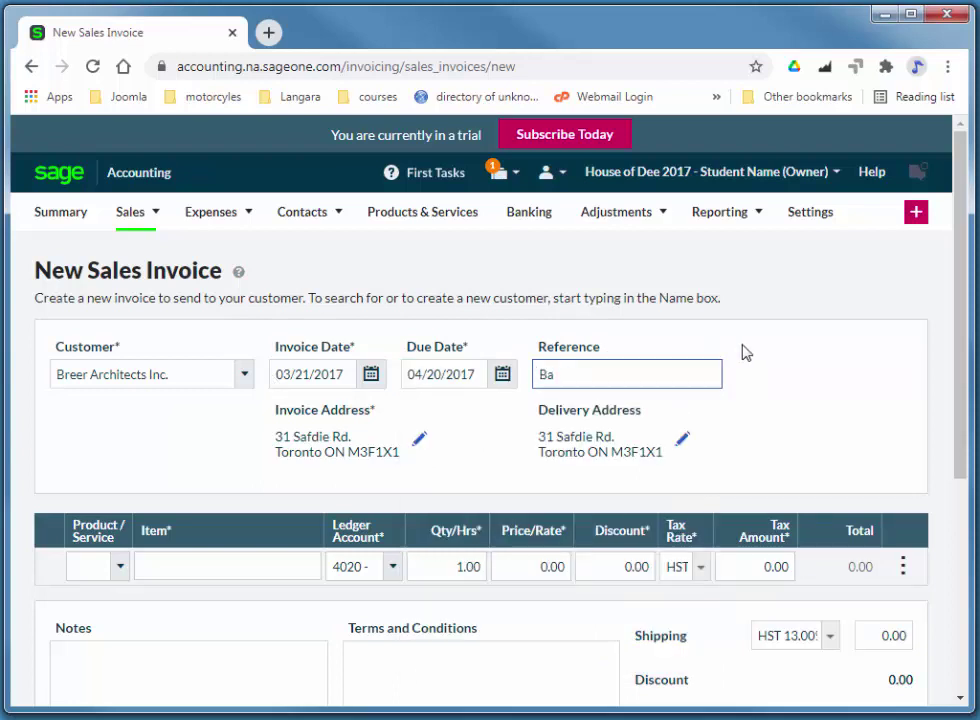
key(BackSpace)
key(BackSpace)
text(Admin fee for)
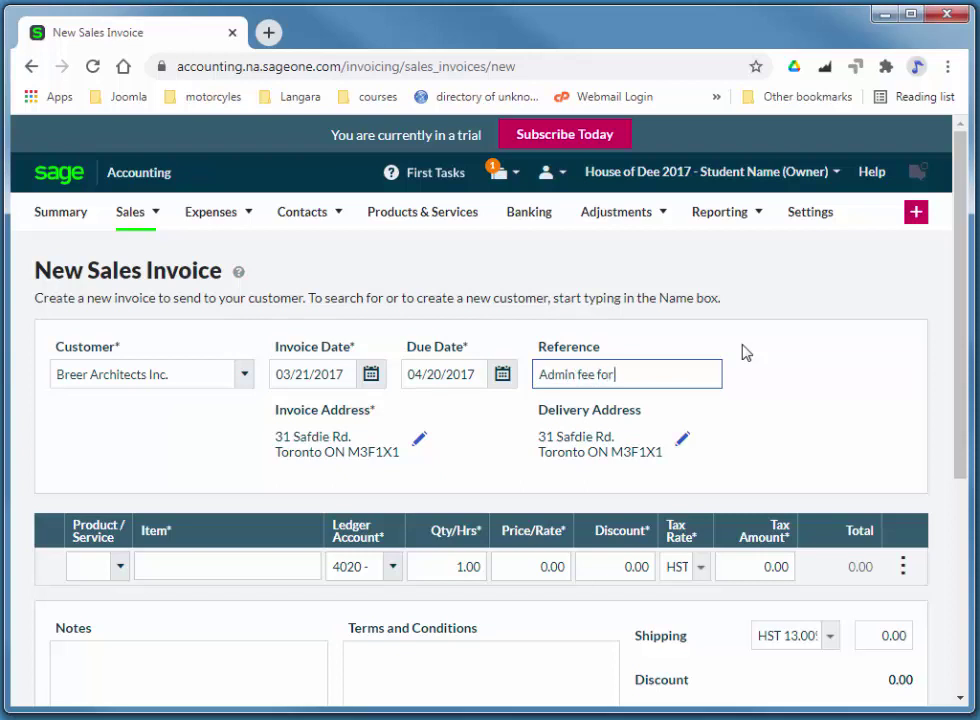
text( Returned ch)
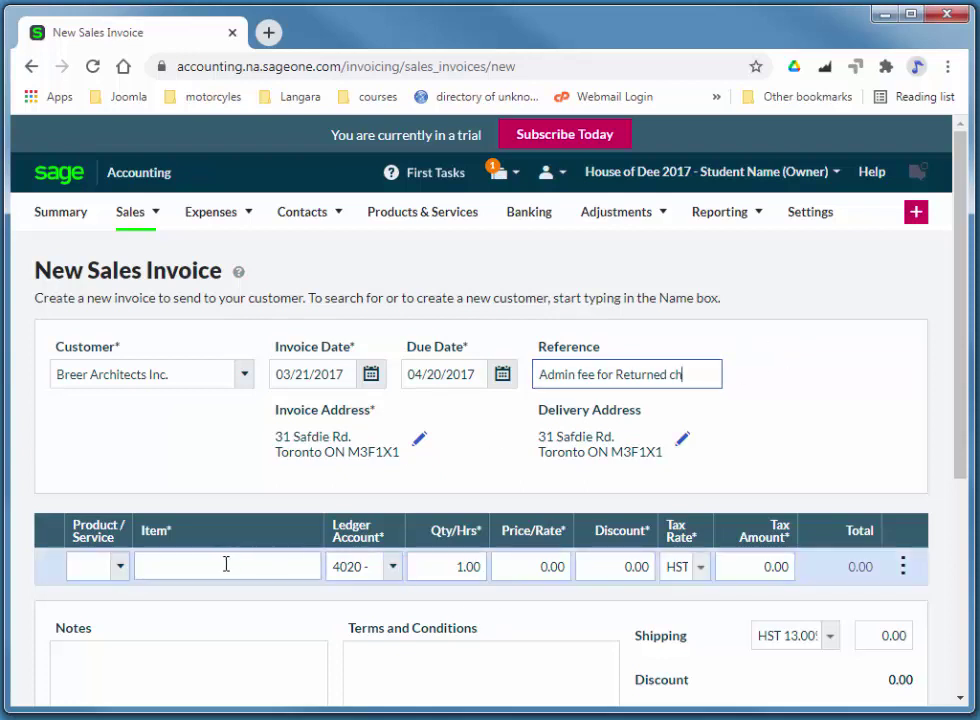
- Add the item "Bank Charge" on the first invoice line and assign it to ledger account 4110 - Administrative Fees
click(279, 566)
text(B)
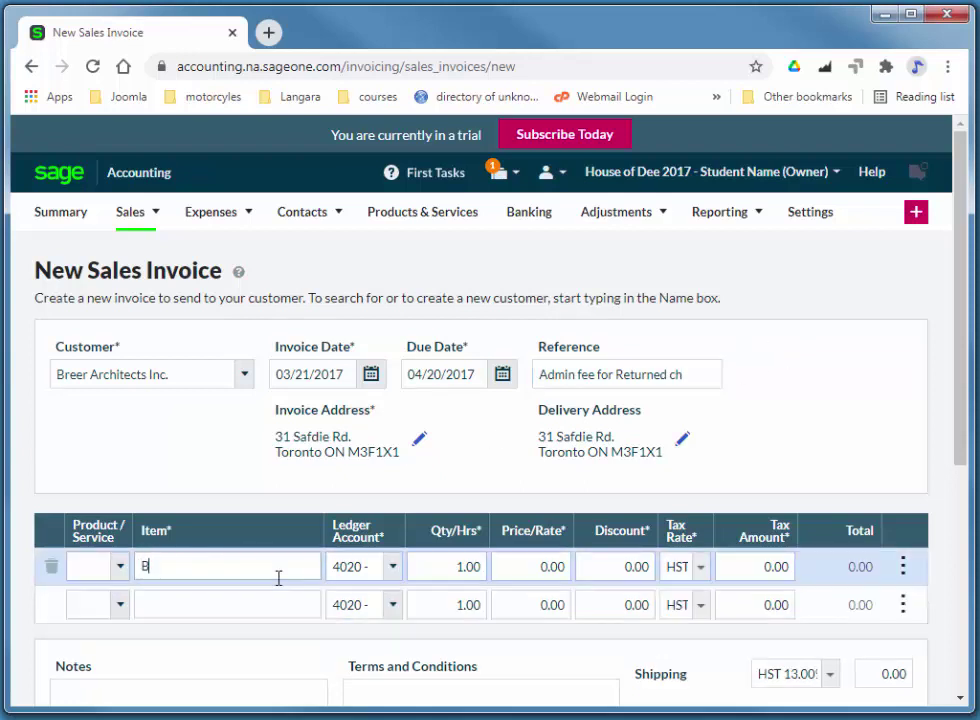
text(ank Charge)
key(Tab)
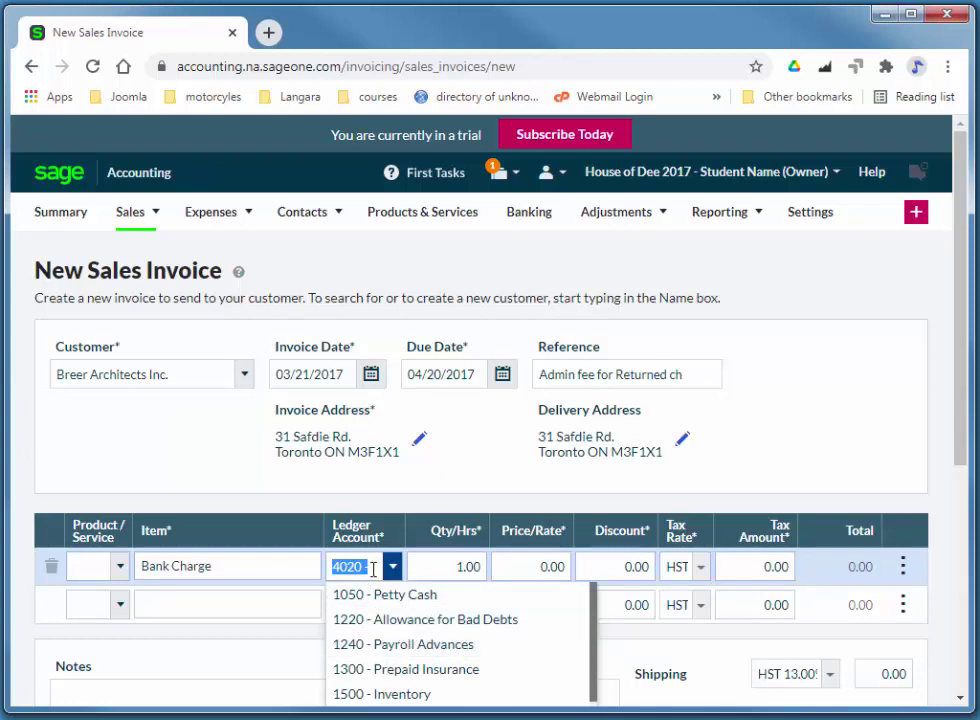
text(4110)
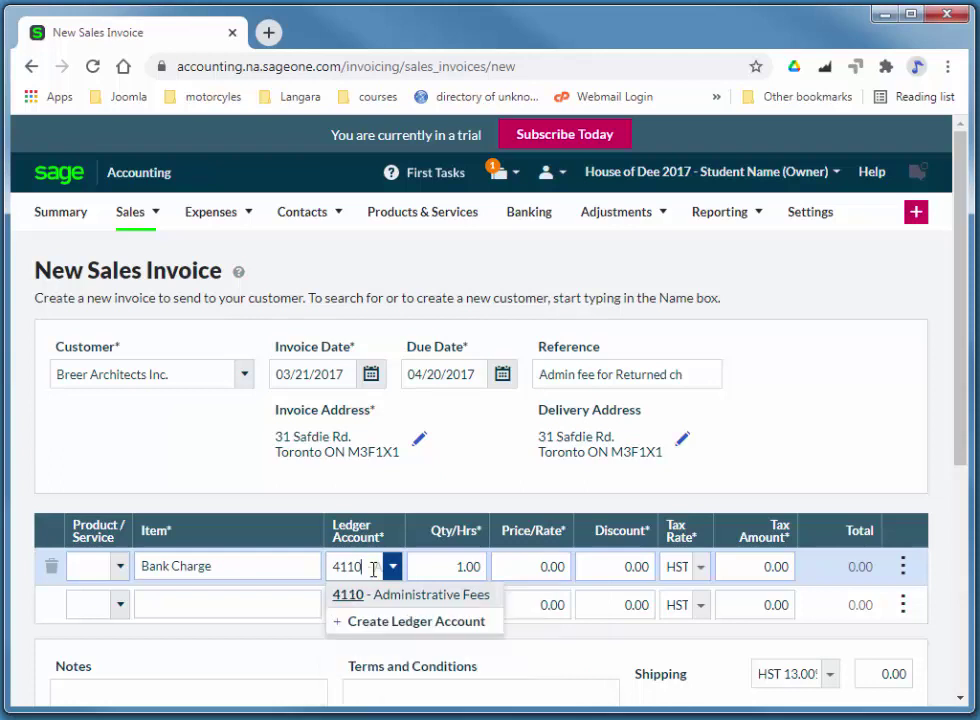
key(Tab)
key(Tab)
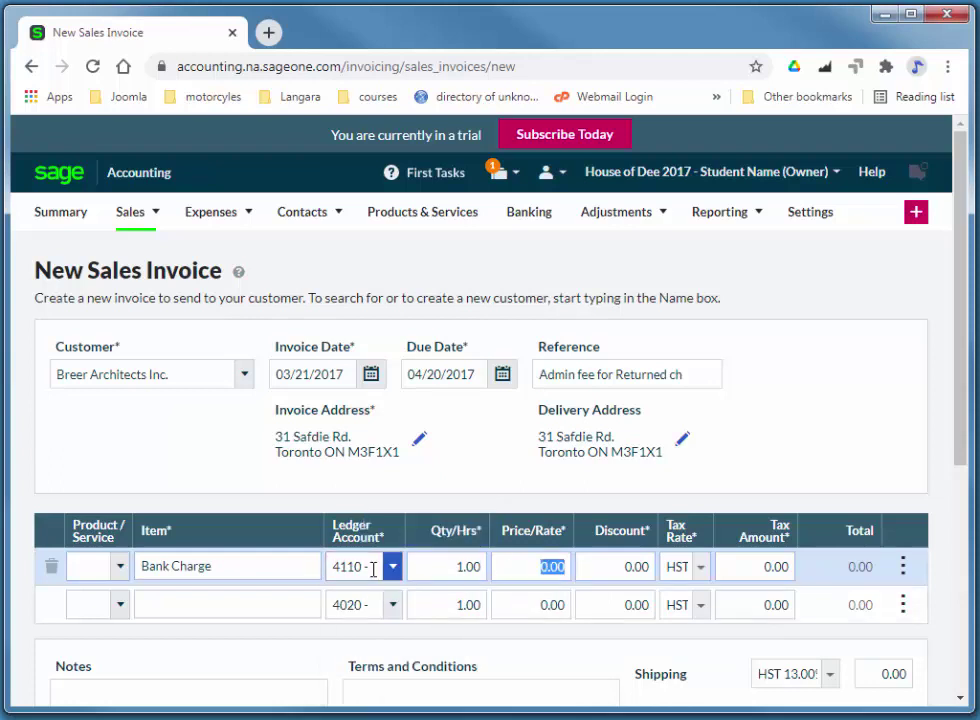
- Set the Bank Charge line's price to 25.00 and its tax rate to No Tax
text(25)
key(Tab)
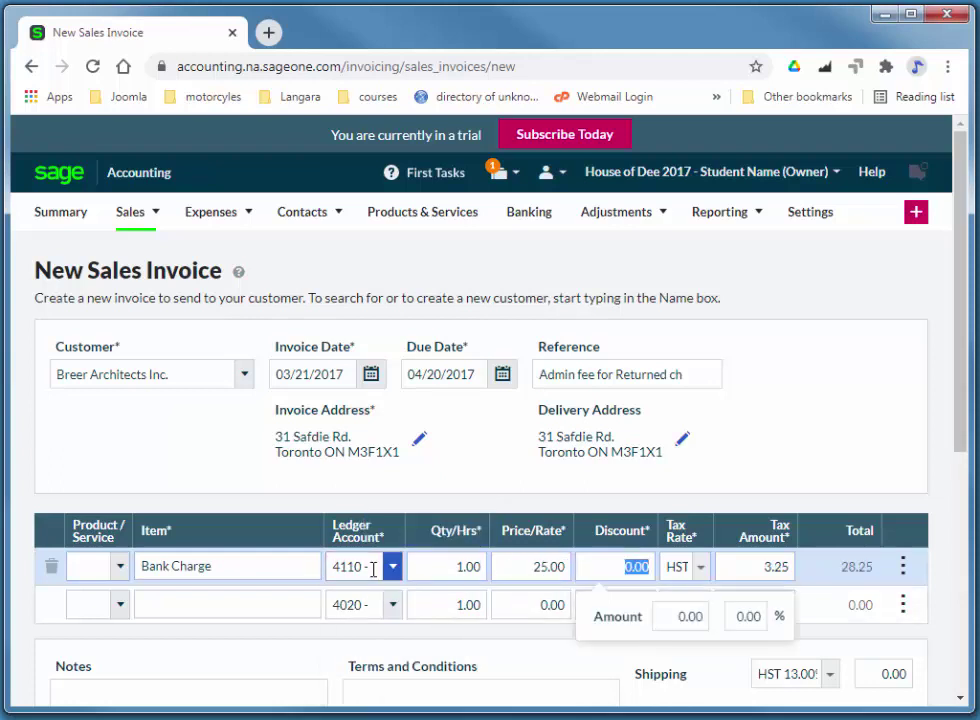
click(701, 568)
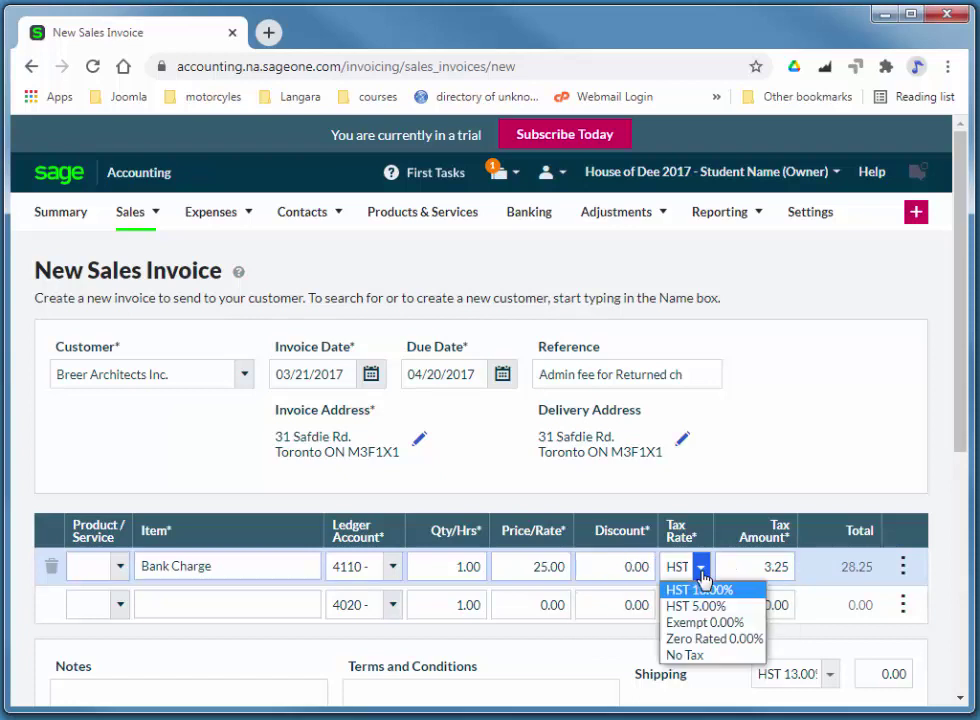
click(715, 657)
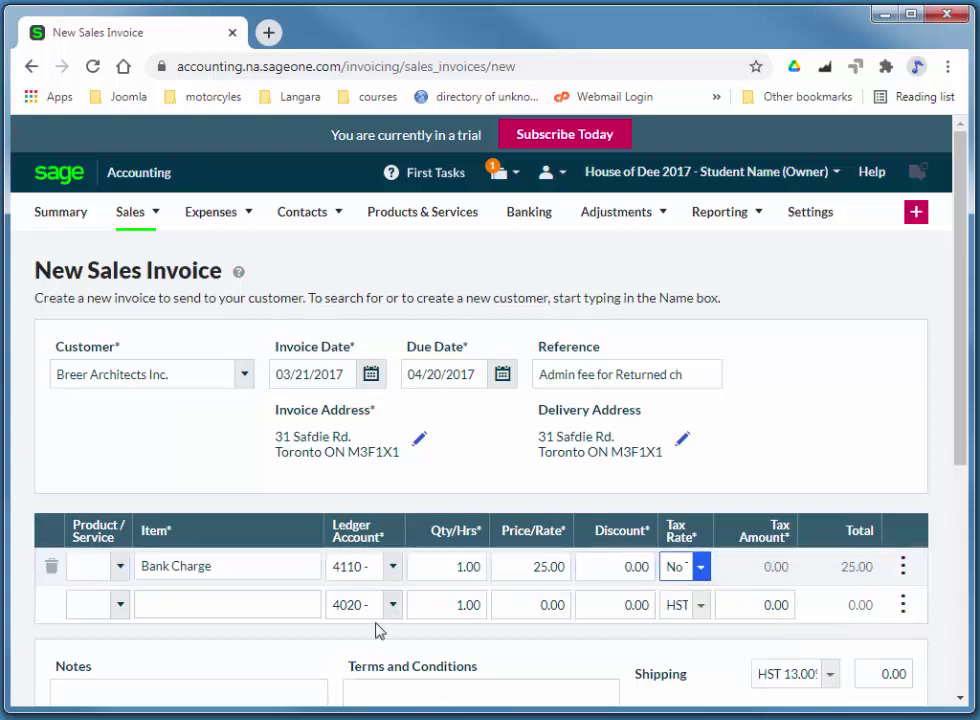
- Add the item "Admin Fee" on the second invoice line and assign it to ledger account 4110
click(234, 612)
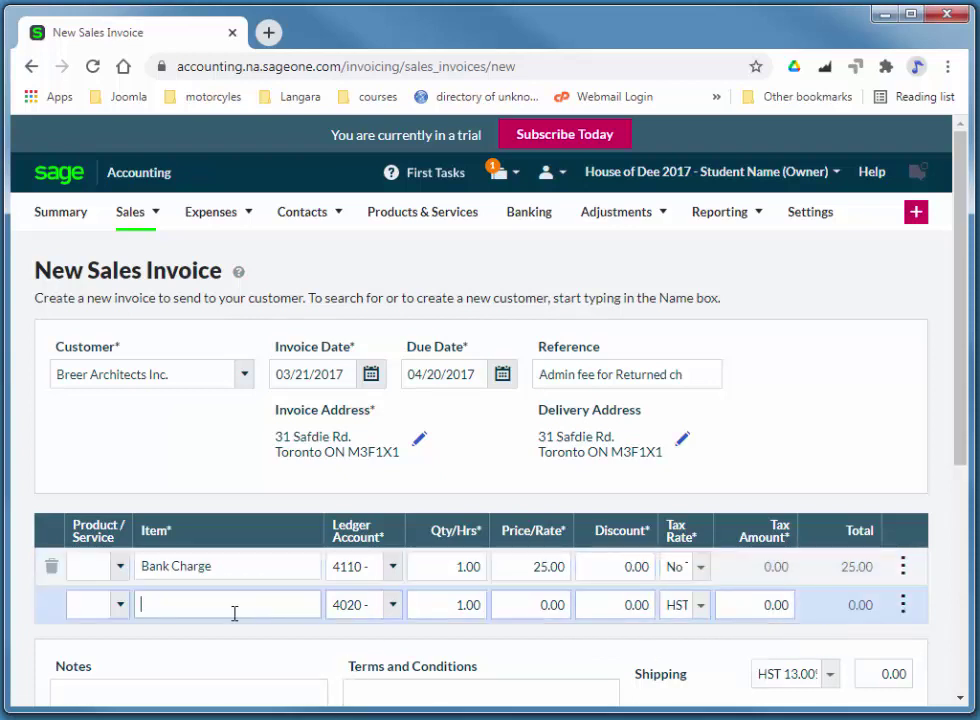
text(Admin Fee)
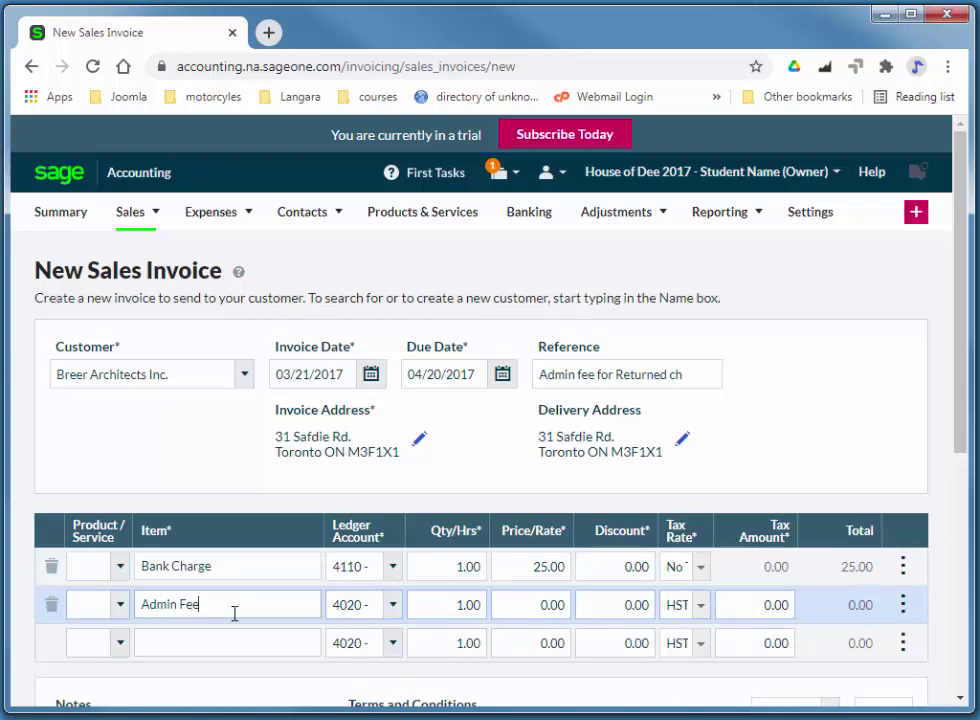
key(Tab)
text(411)
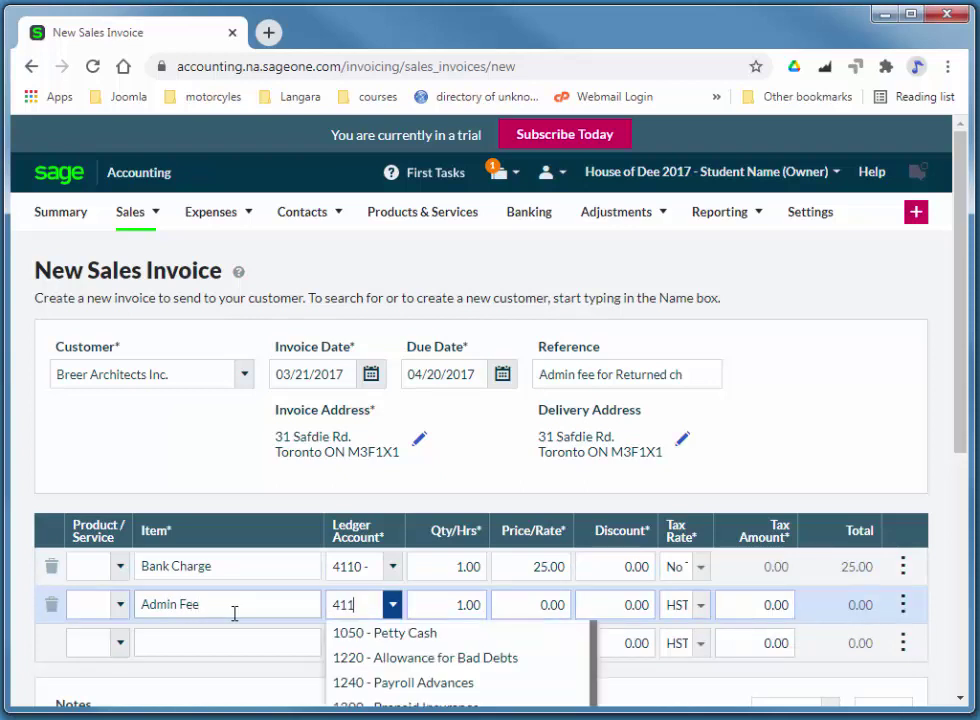
key(Tab)
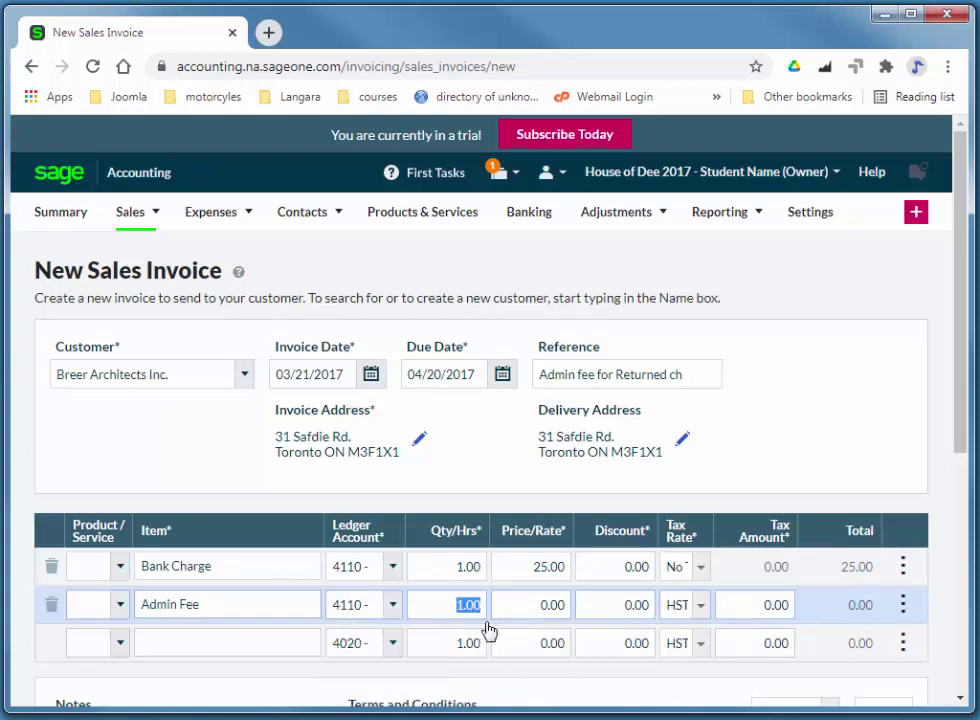
- Set the Admin Fee line's price to 40.00 and its tax rate to No Tax
click(568, 605)
text(4)
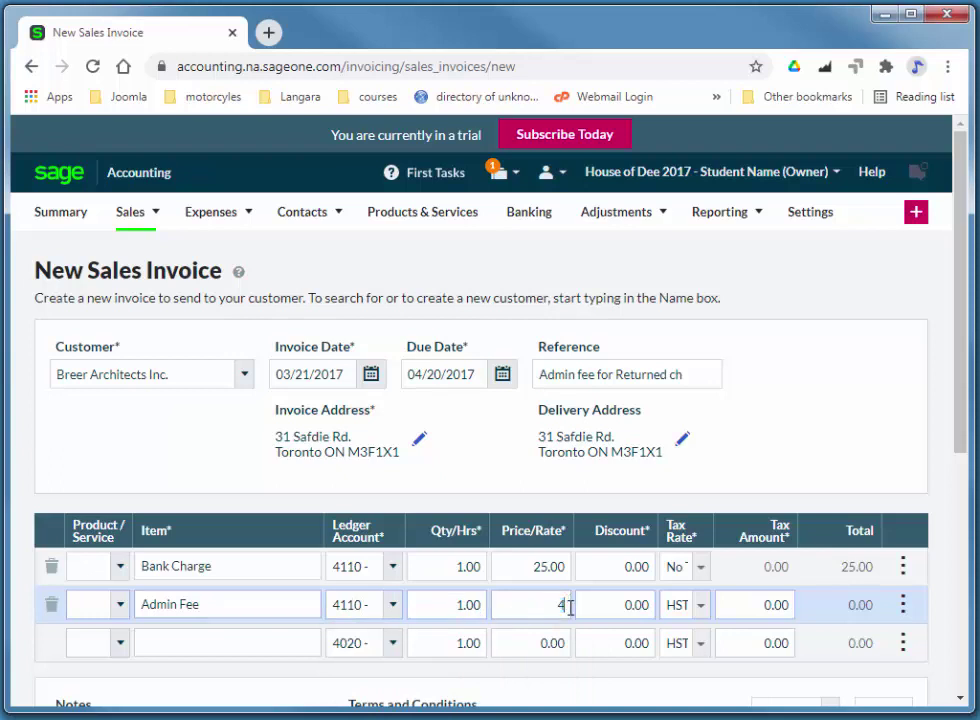
text(0)
key(Tab)
key(Tab)
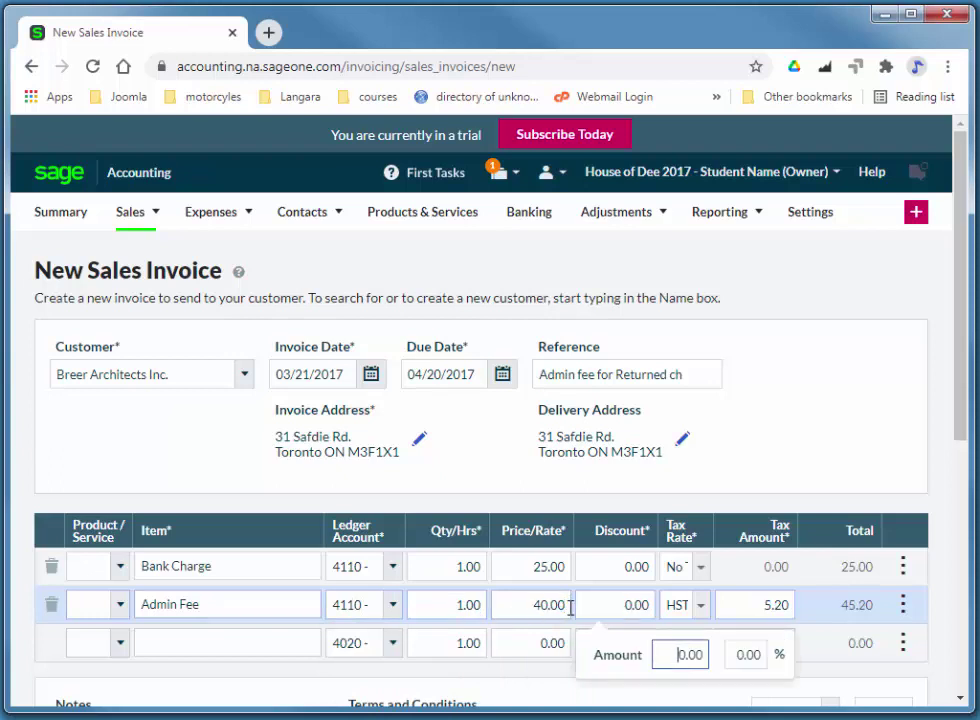
click(701, 605)
click(704, 693)
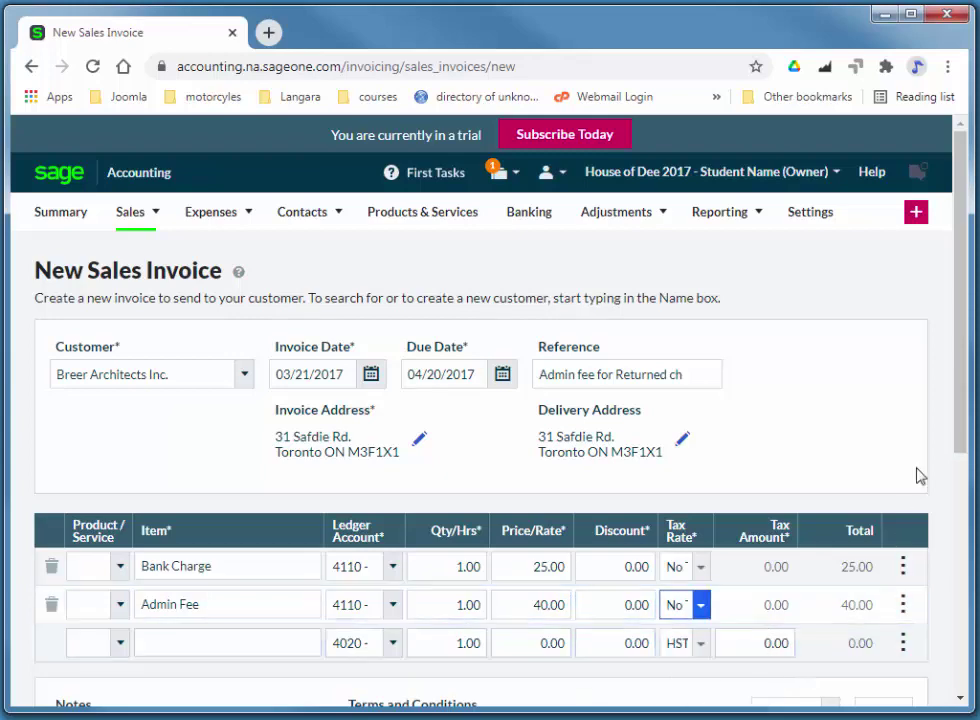
- Review the completed sales invoice and save it without emailing it
scroll(956, 431, down, 1)
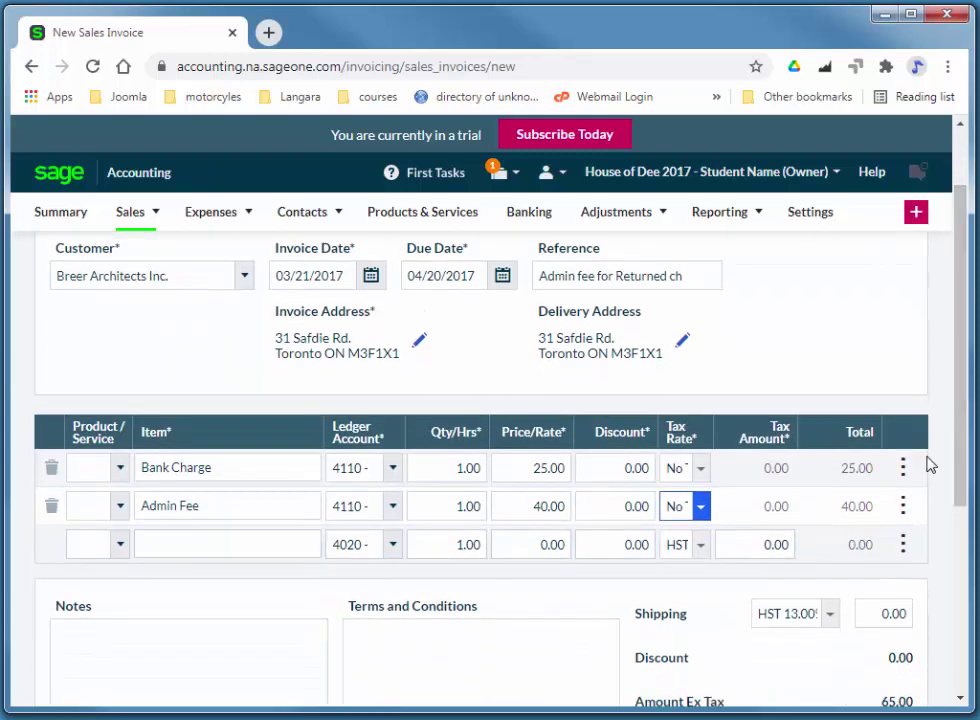
drag(960, 431, 943, 330)
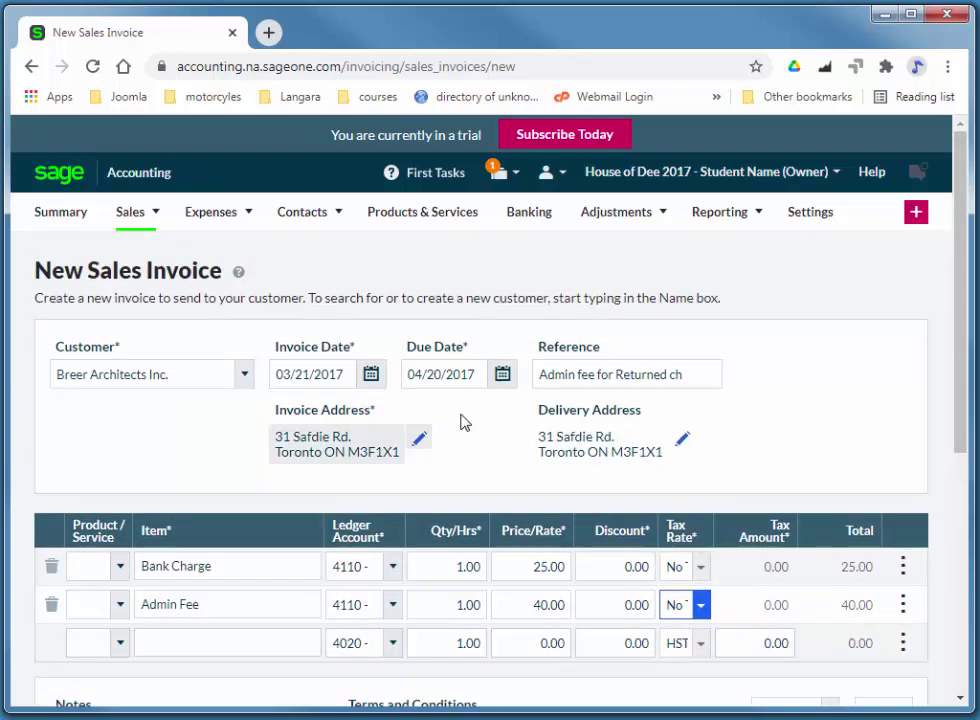
scroll(960, 290, down, 5)
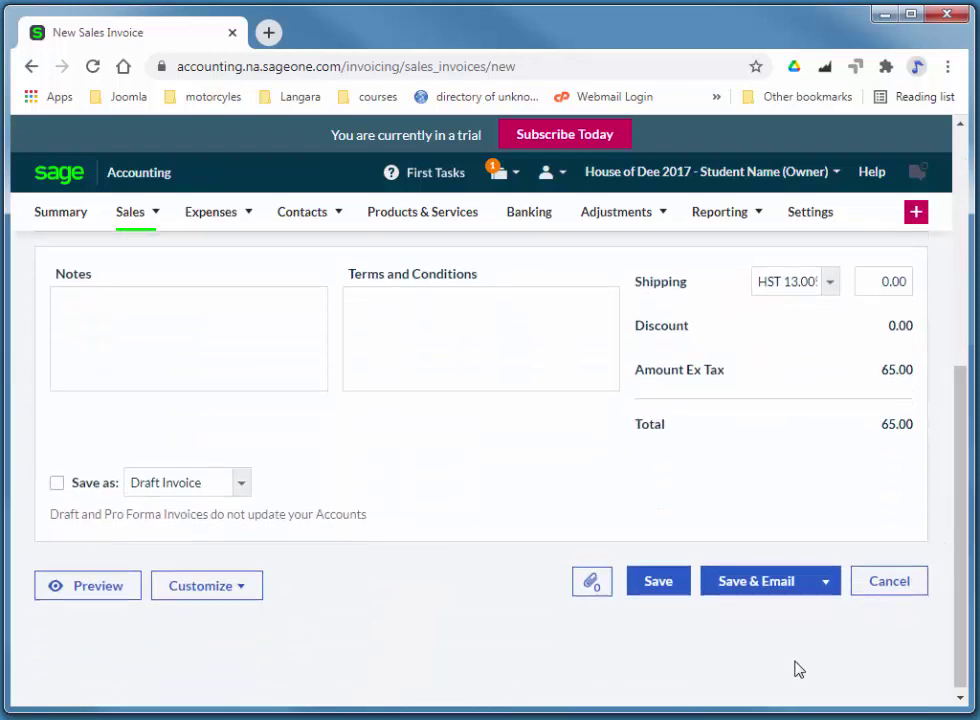
click(658, 582)
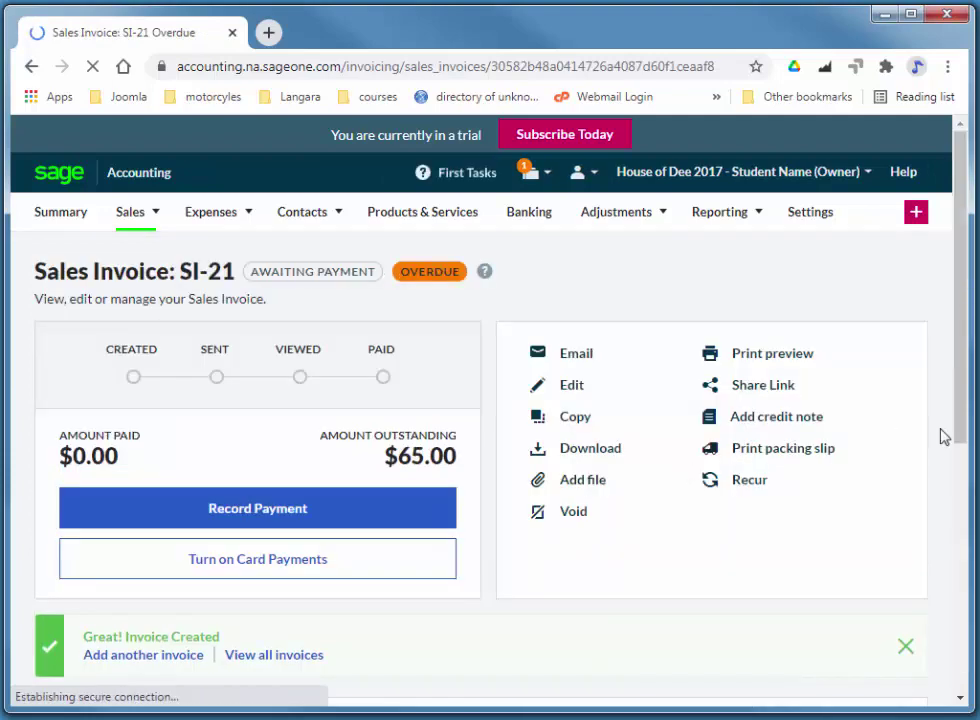
drag(960, 335, 936, 313)
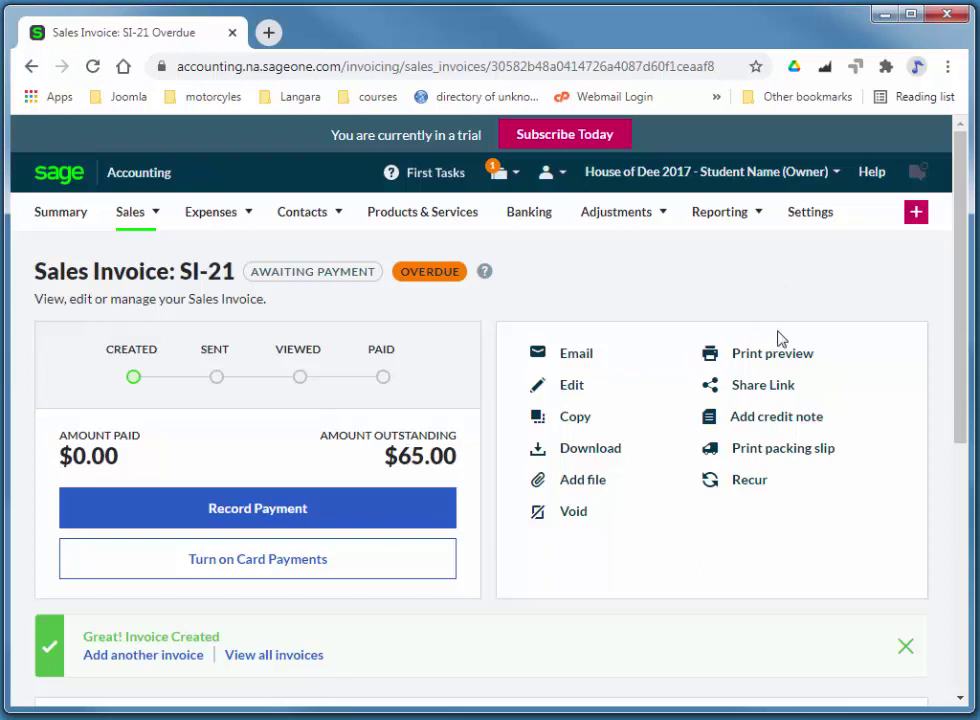
- Open the account statement of the customer Breer Architects Inc. from its customer record
mouse_move(315, 222)
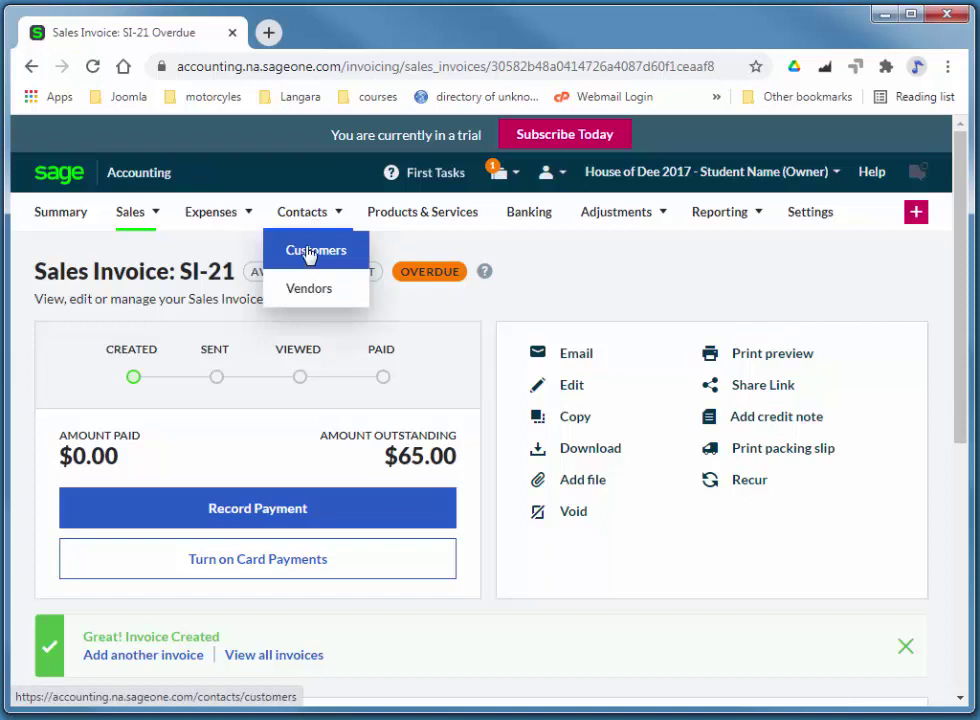
click(312, 252)
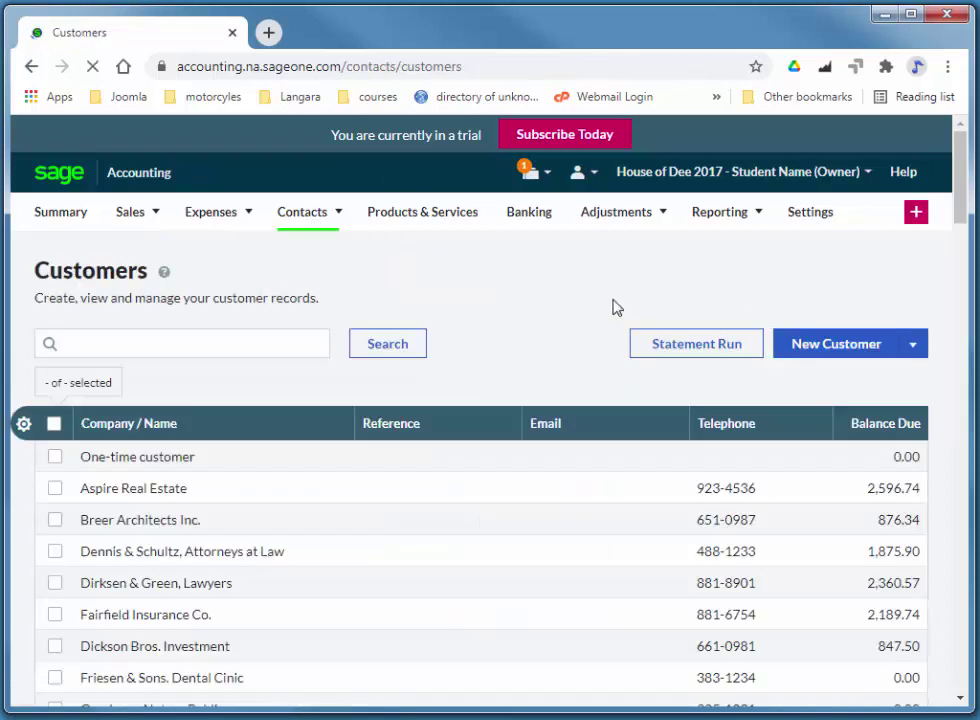
click(197, 521)
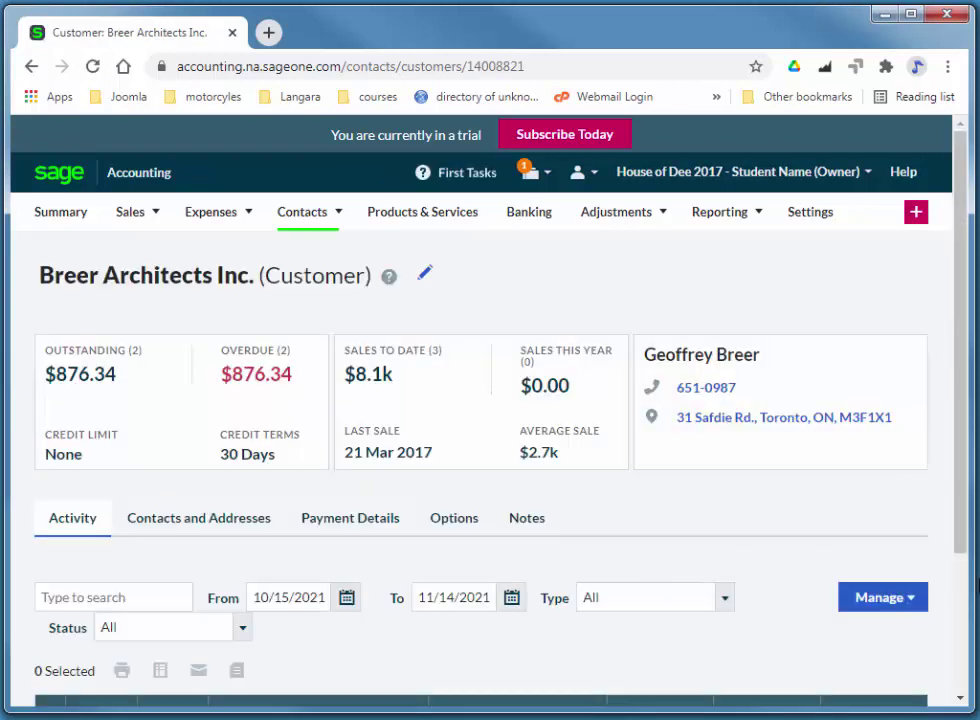
click(911, 598)
click(899, 630)
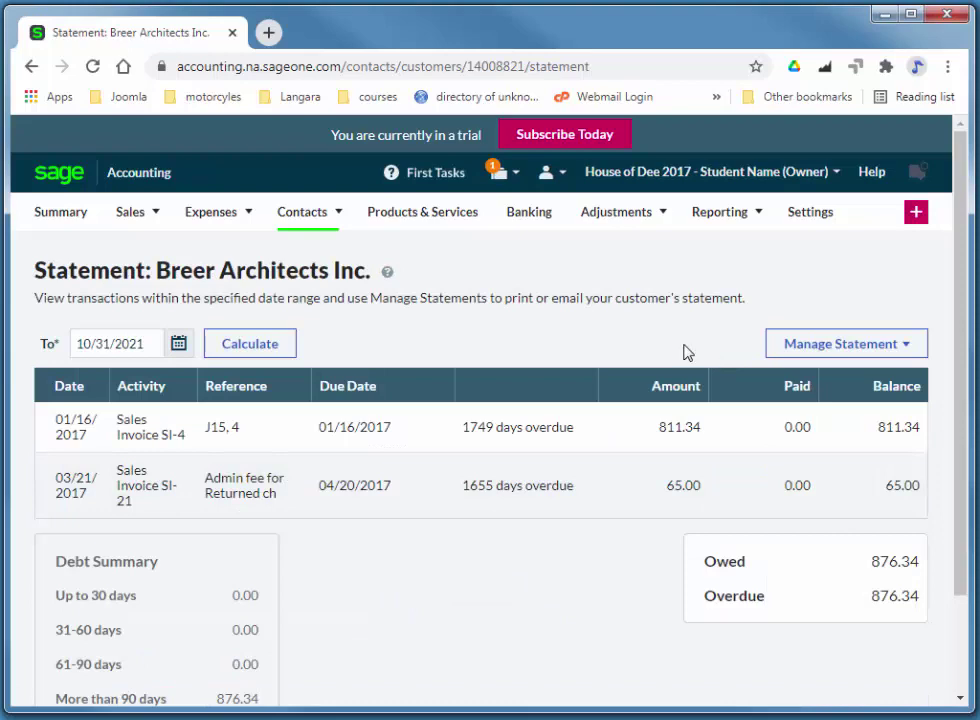
- Review the customer's statement on screen and in its printable PDF version, including the invoices and ageing summary, and close the PDF
scroll(880, 282, down, 2)
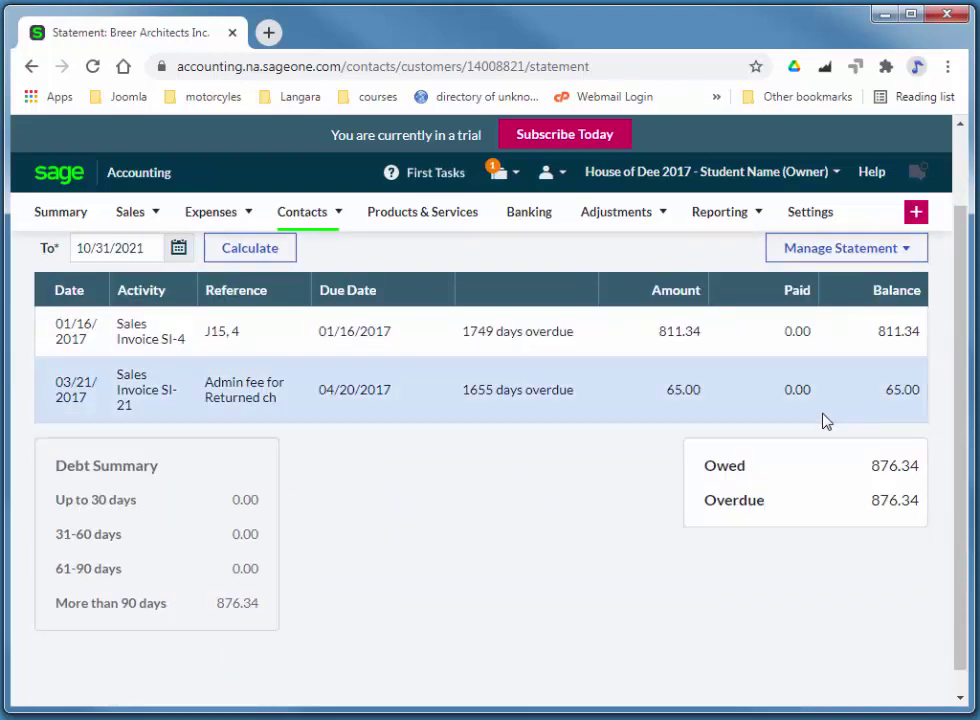
scroll(818, 428, up, 2)
click(886, 352)
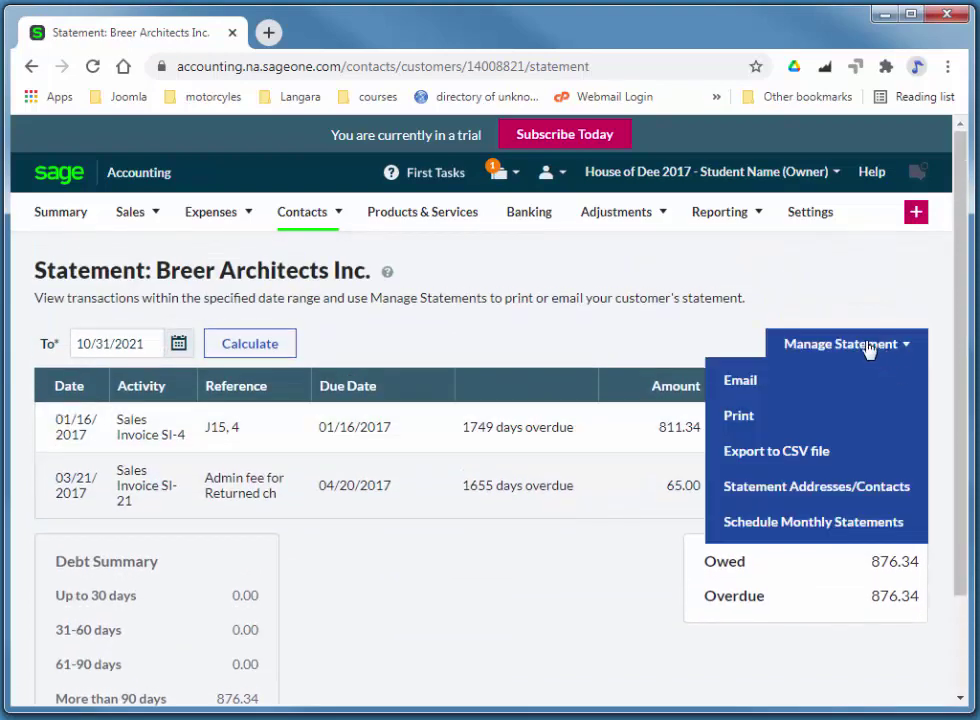
click(818, 352)
click(816, 344)
click(737, 418)
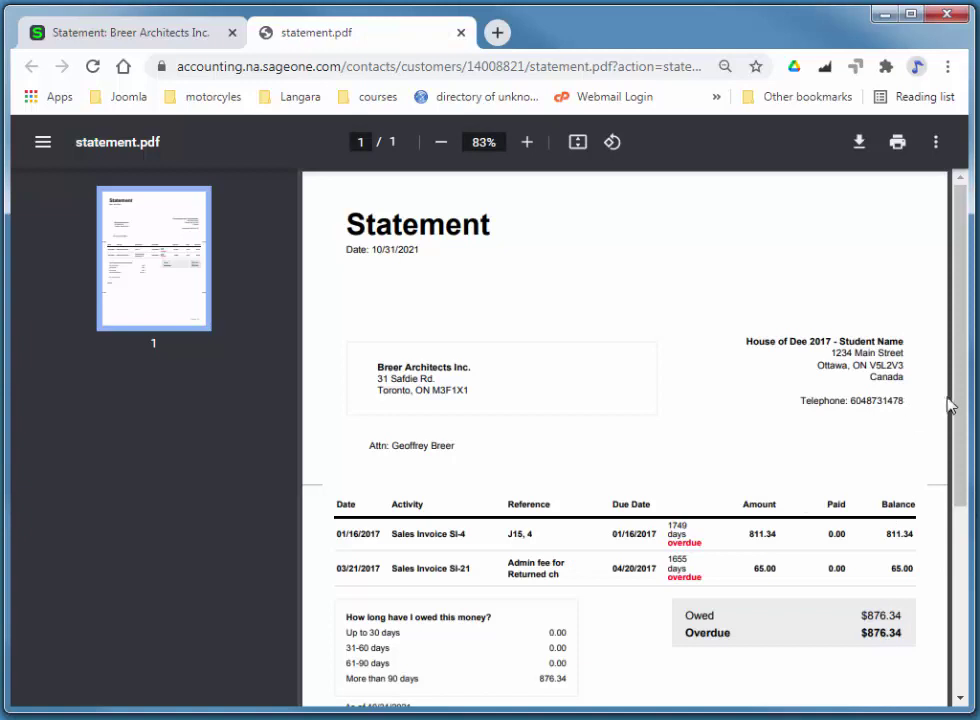
scroll(962, 410, down, 1)
scroll(900, 435, down, 1)
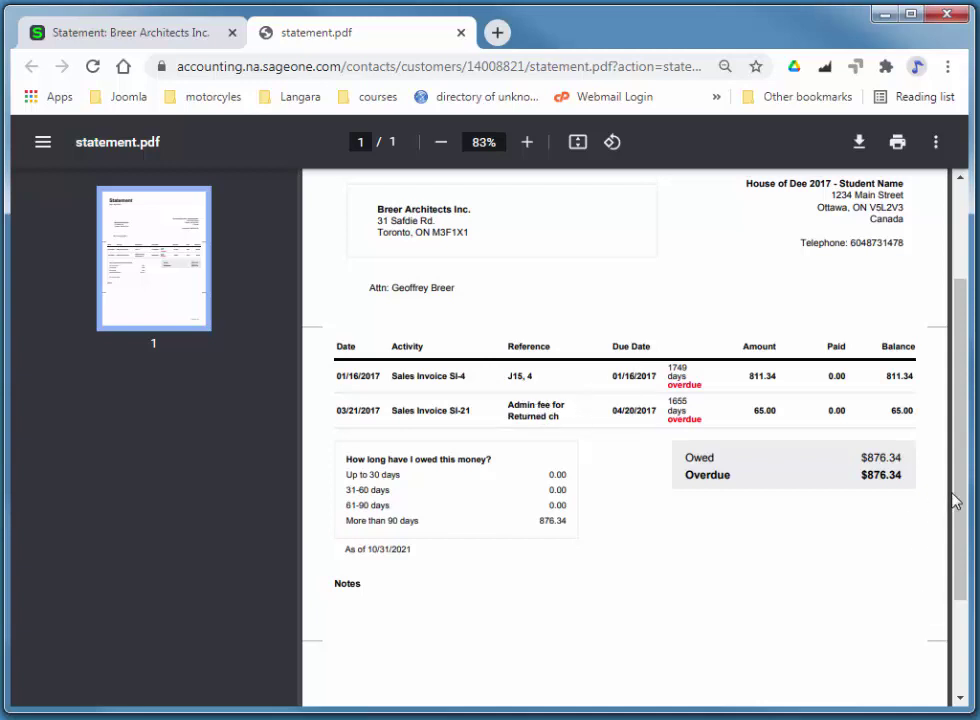
drag(962, 409, 958, 300)
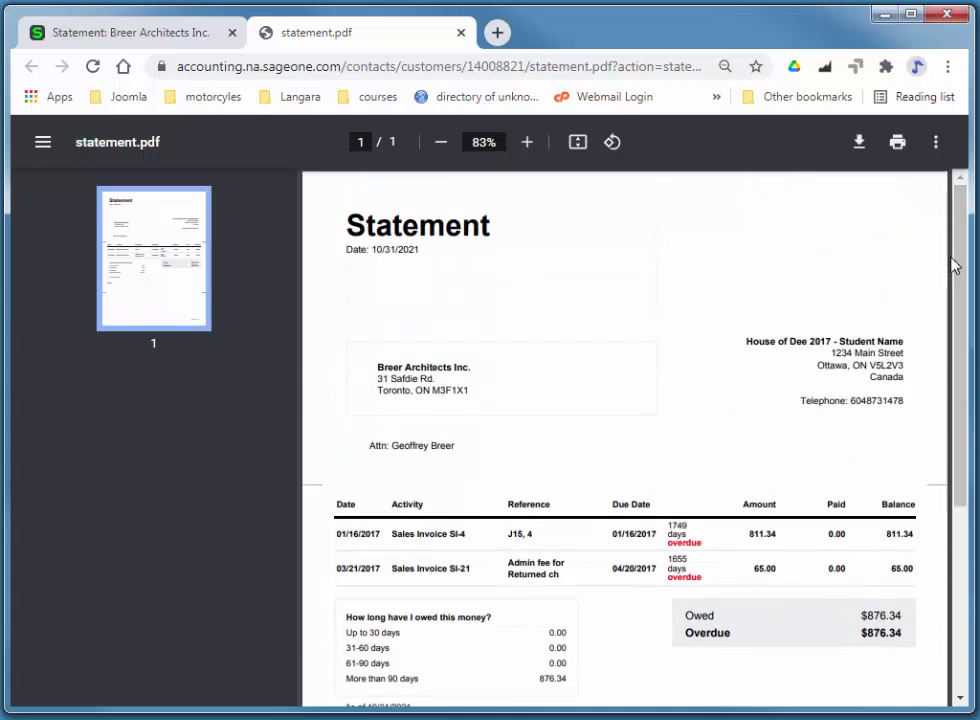
click(461, 33)
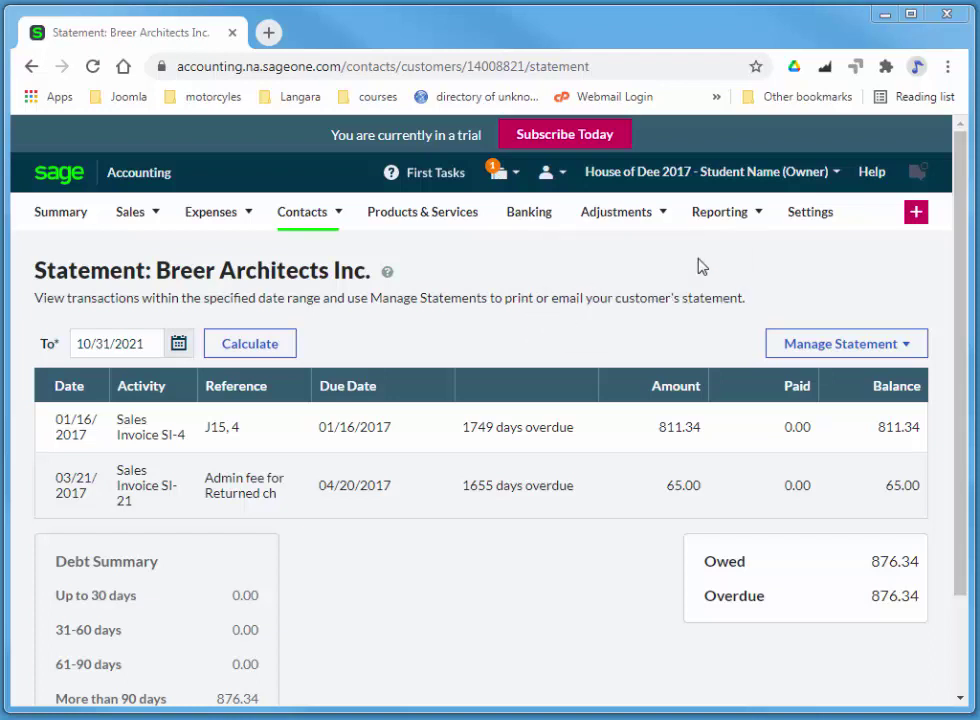
- Open the Chart of Accounts from the financial settings
click(724, 222)
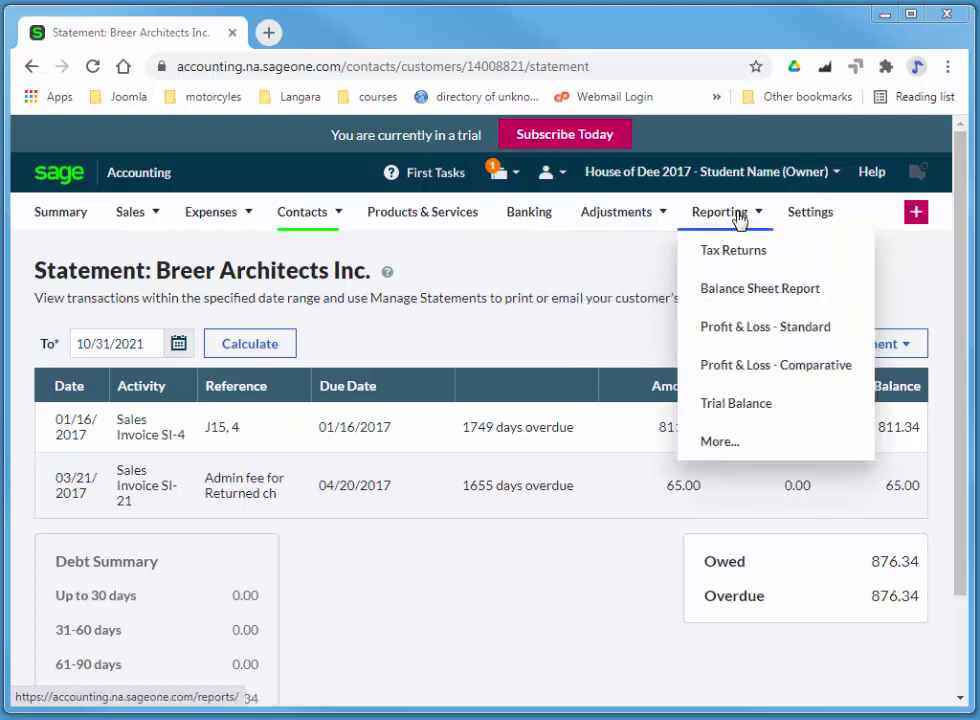
click(813, 219)
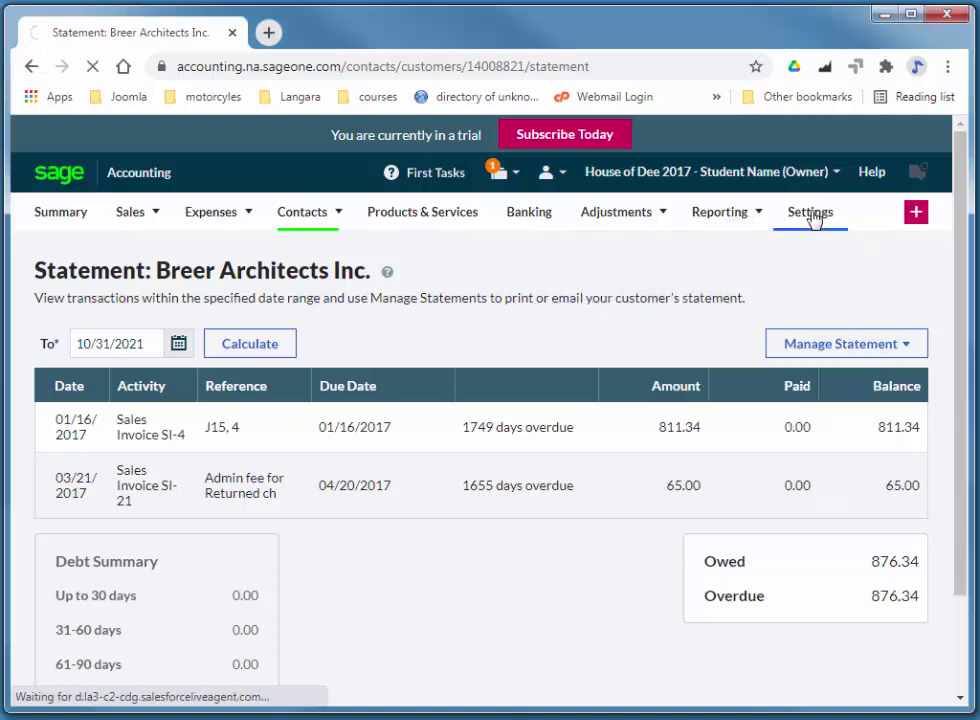
scroll(956, 343, down, 5)
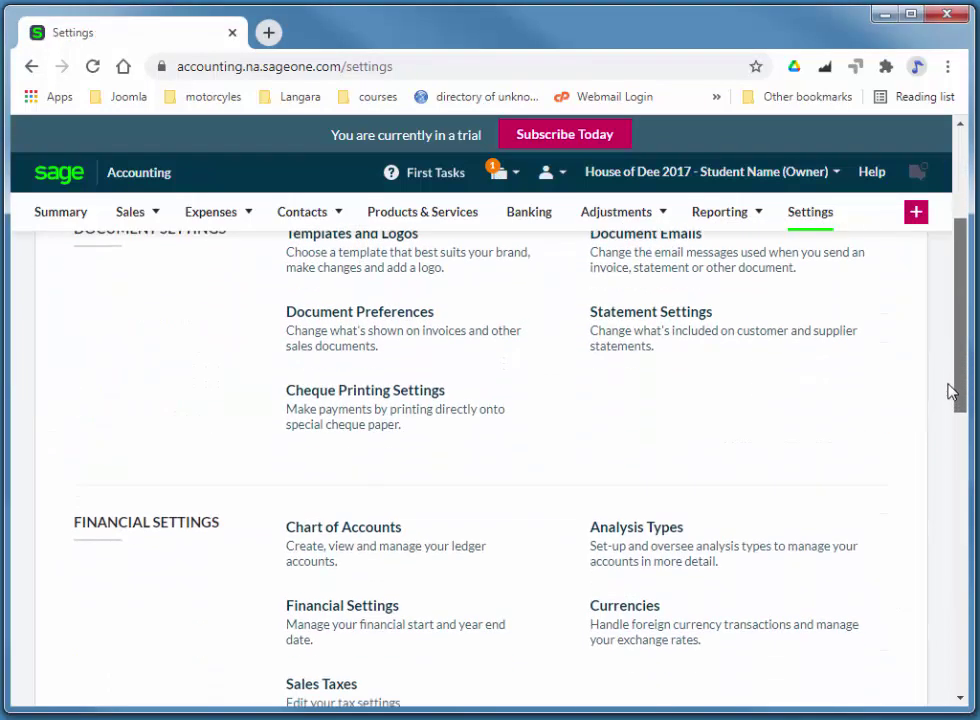
click(819, 465)
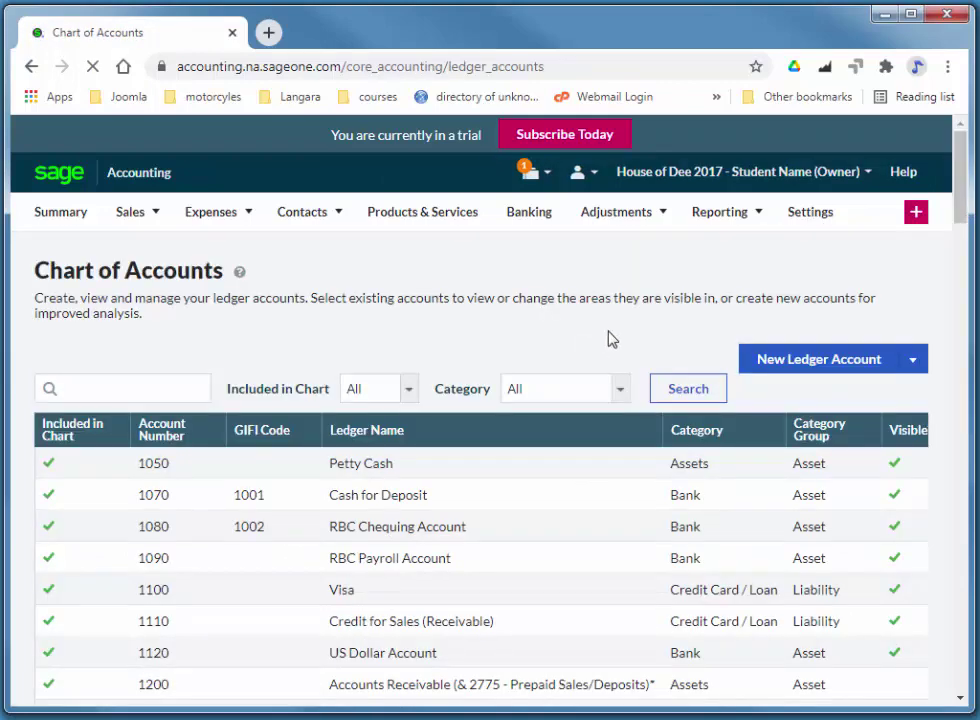
- Start a new ledger account with the ledger and display name "Bad Debts" and account number 4115
click(800, 365)
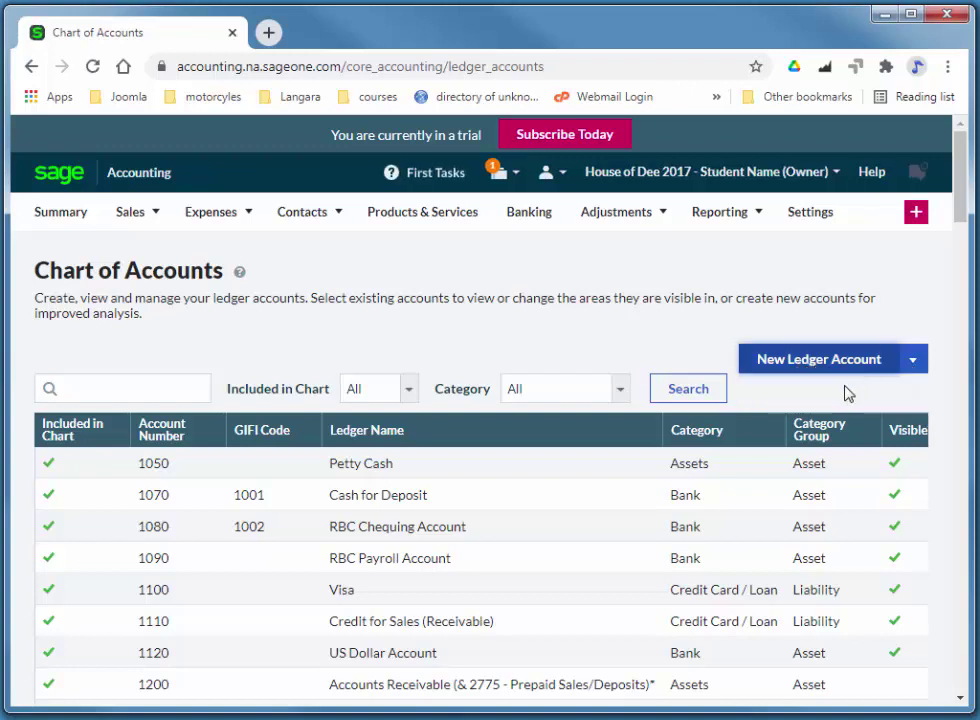
mouse_move(925, 375)
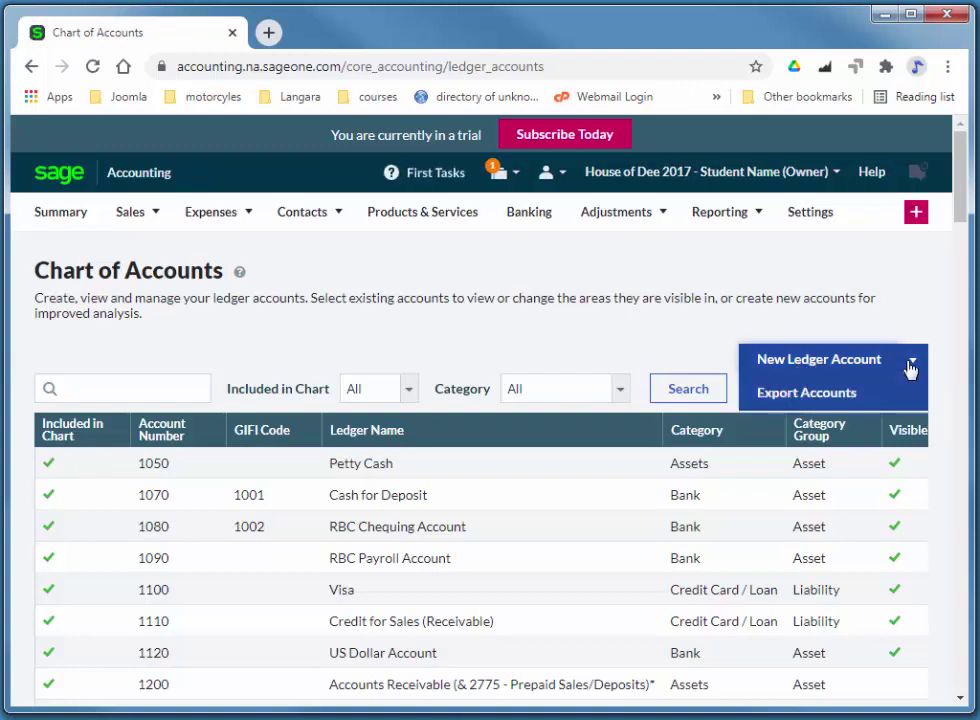
click(829, 370)
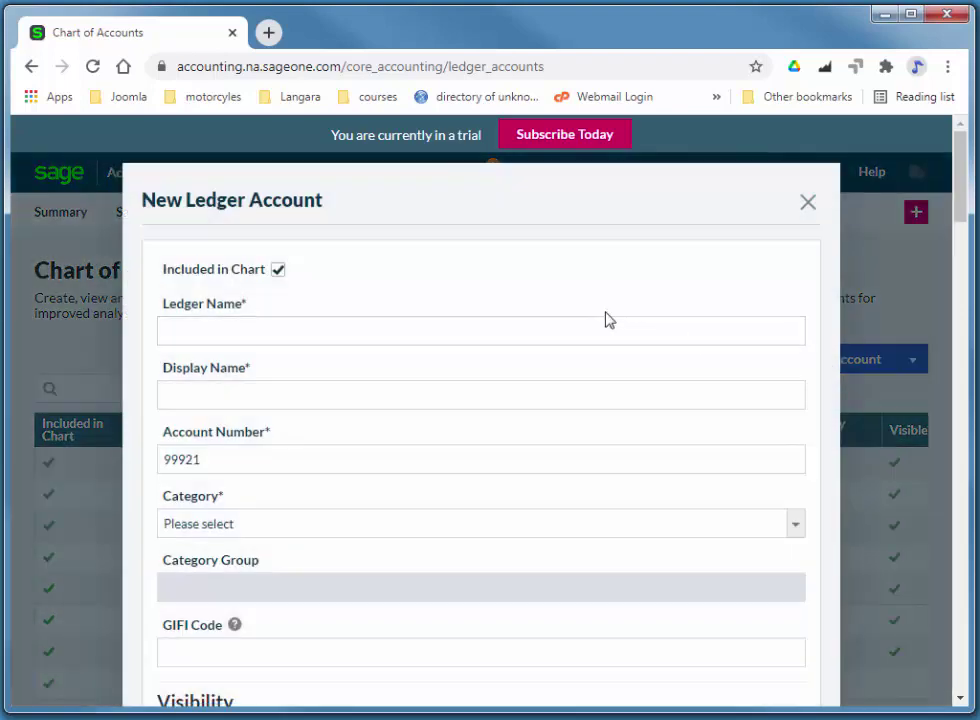
click(481, 332)
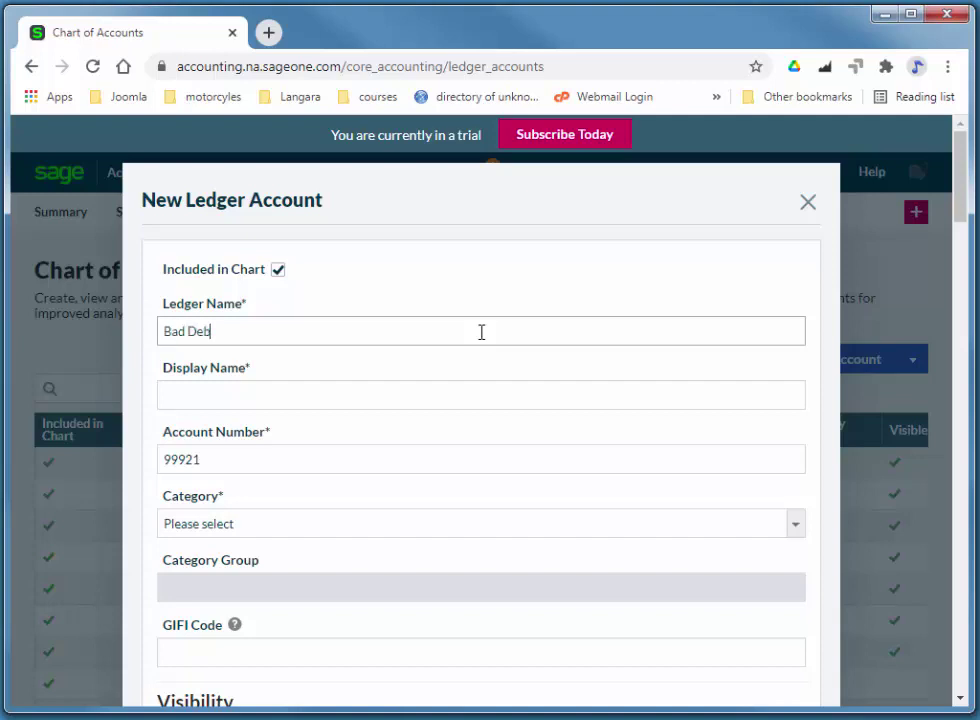
key(Tab)
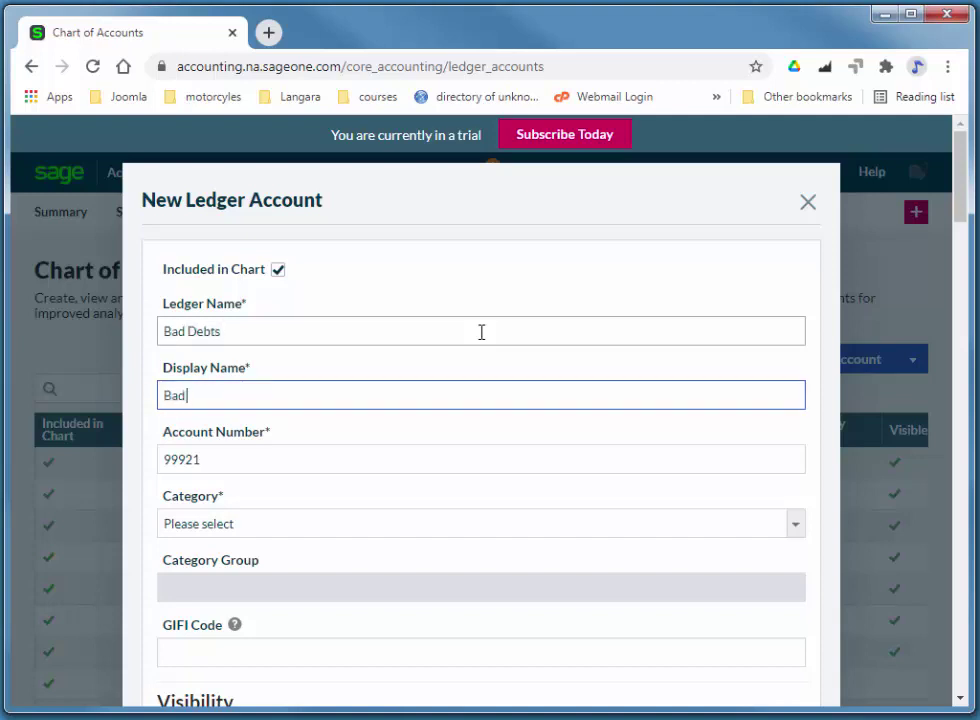
key(Tab)
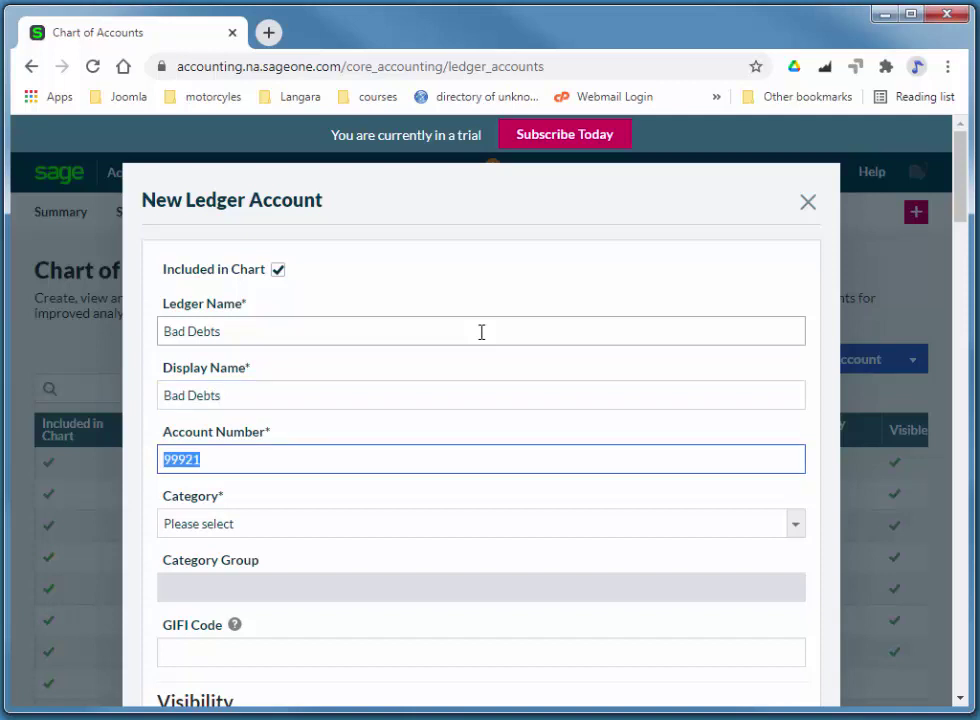
text(4115)
- Assign the new ledger account to the Revenue category, keep its default visibility options and save it
click(266, 536)
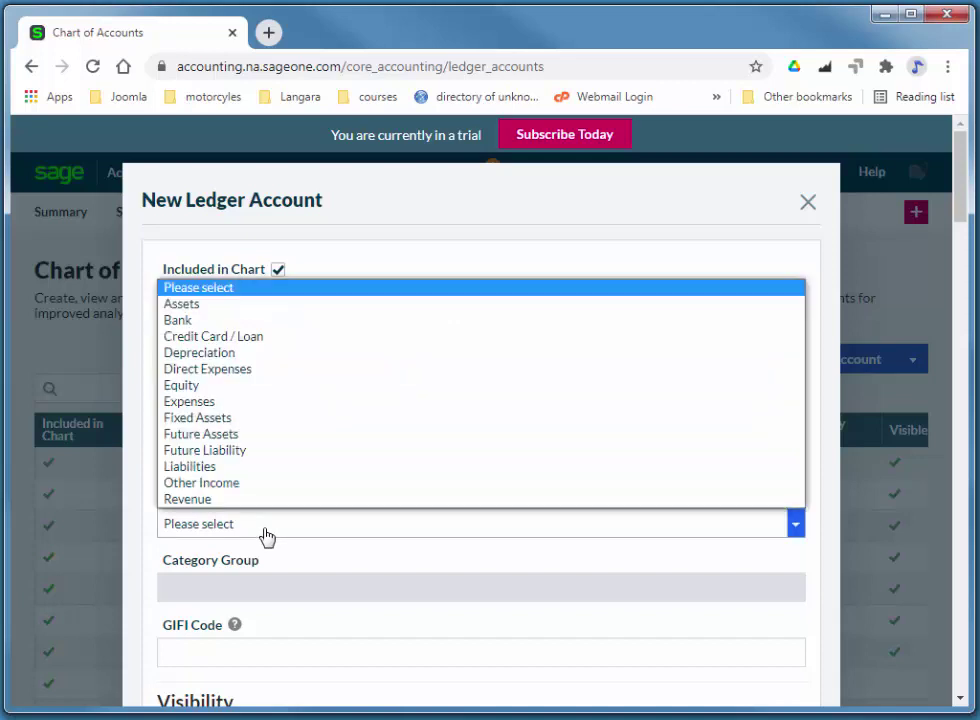
click(728, 499)
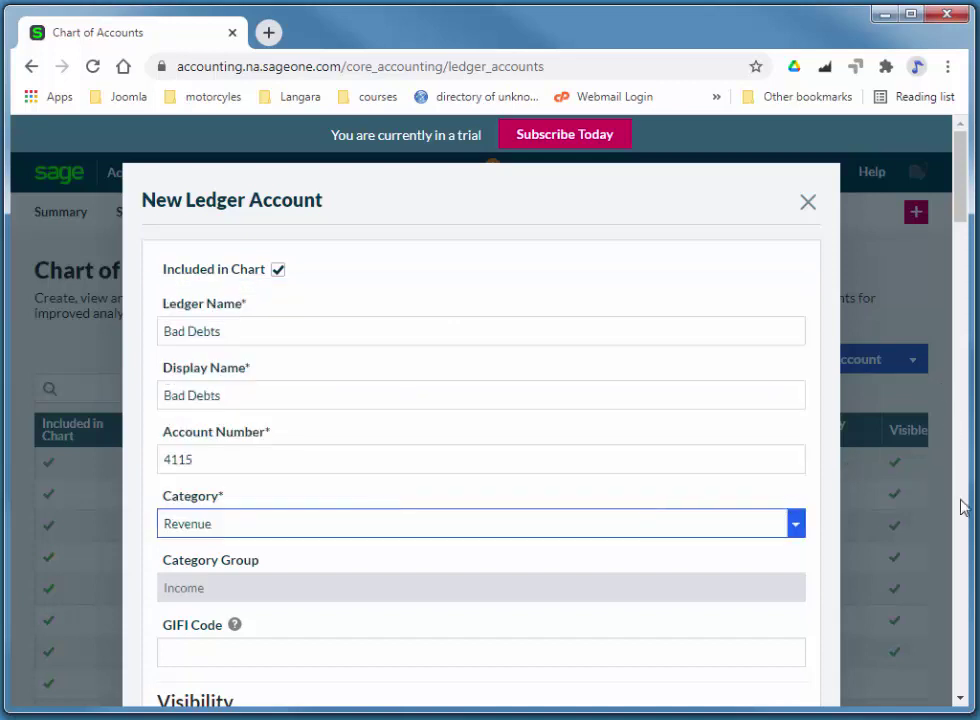
scroll(705, 400, down, 3)
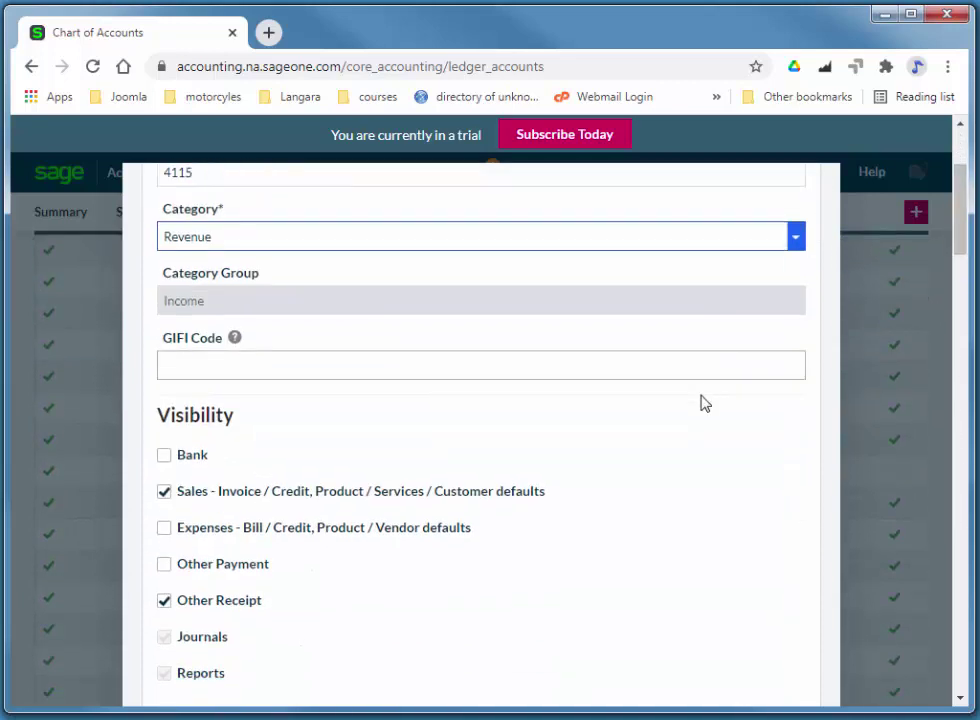
scroll(705, 402, down, 1)
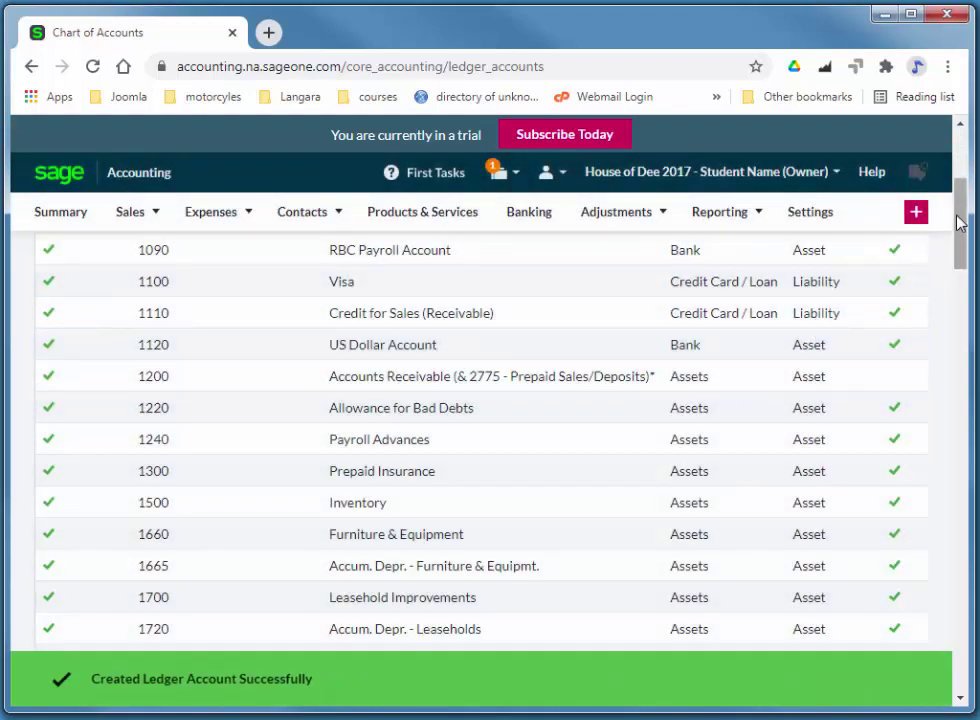
- Open sales invoice SI-4 of Breer Architects Inc. and review its item, sales tax and total
drag(957, 222, 956, 188)
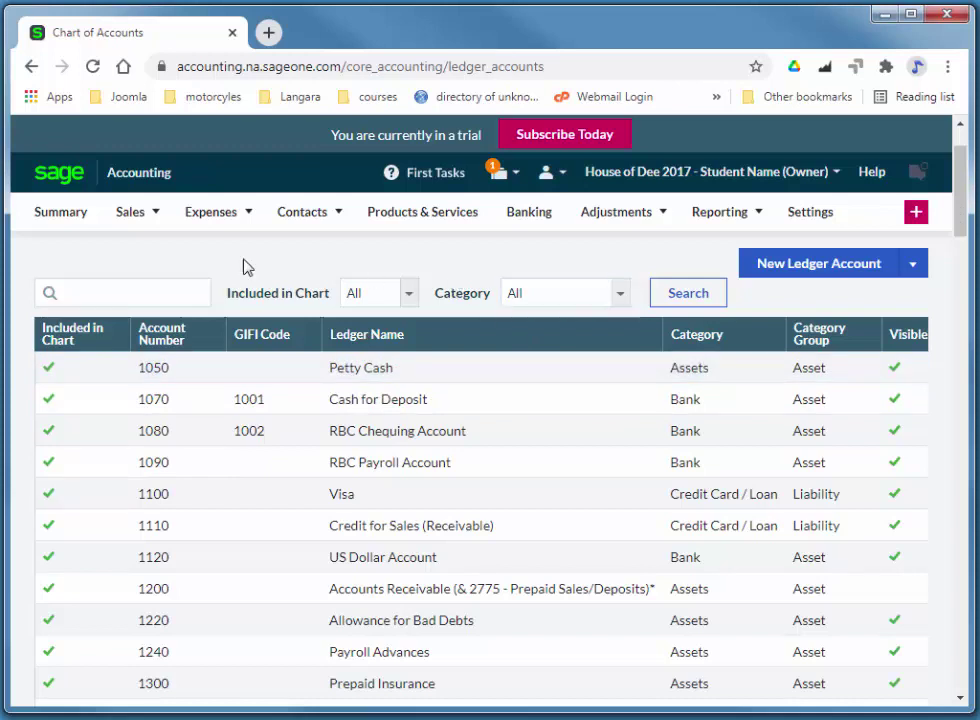
mouse_move(287, 224)
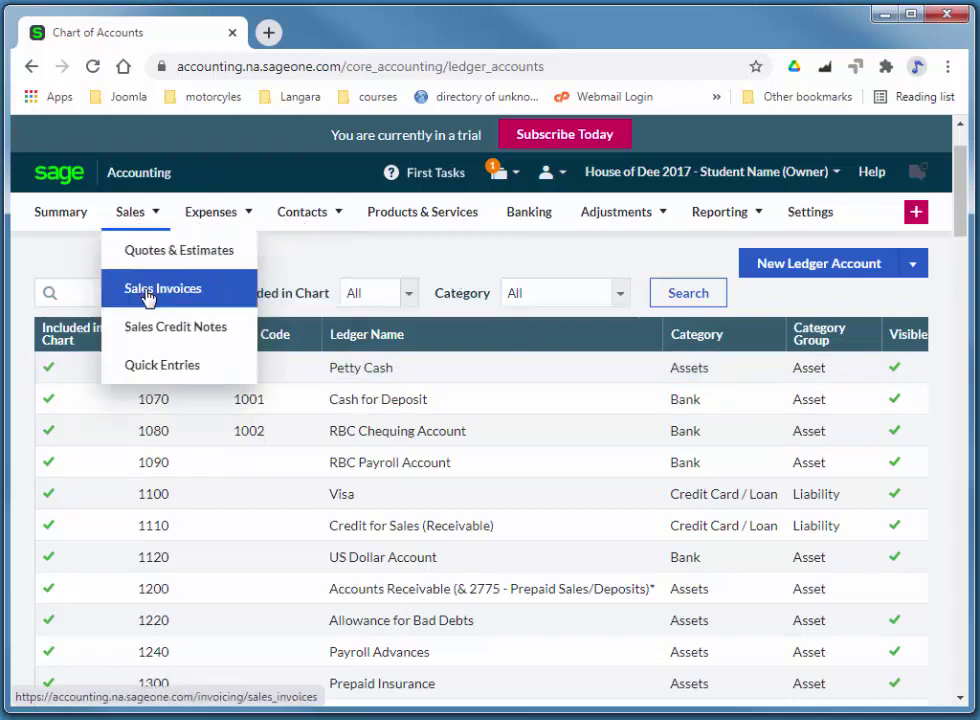
click(147, 290)
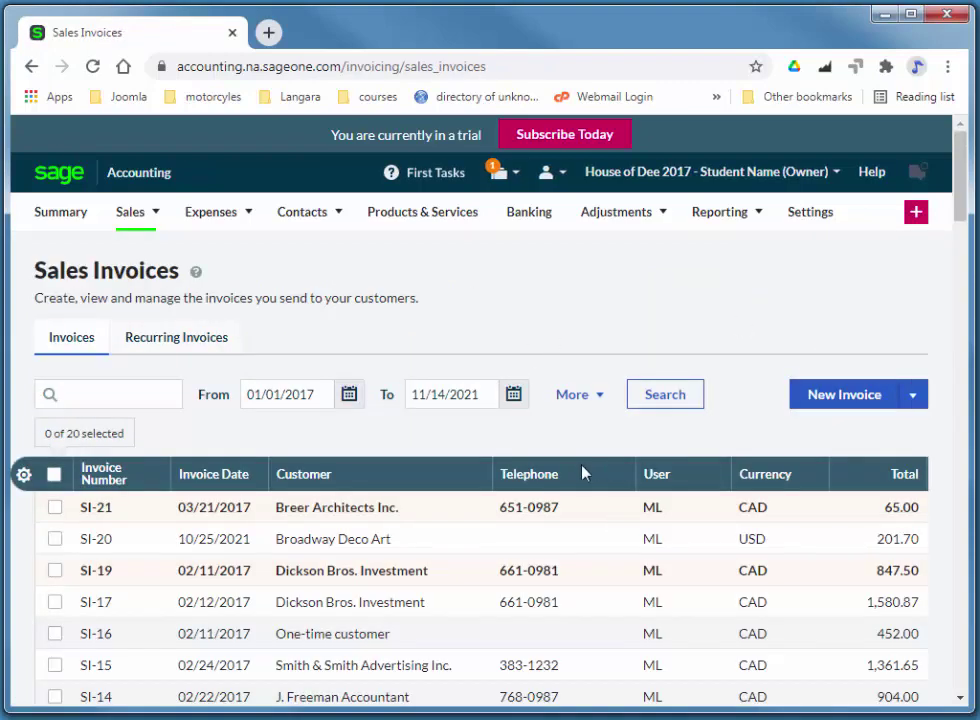
scroll(405, 470, down, 1)
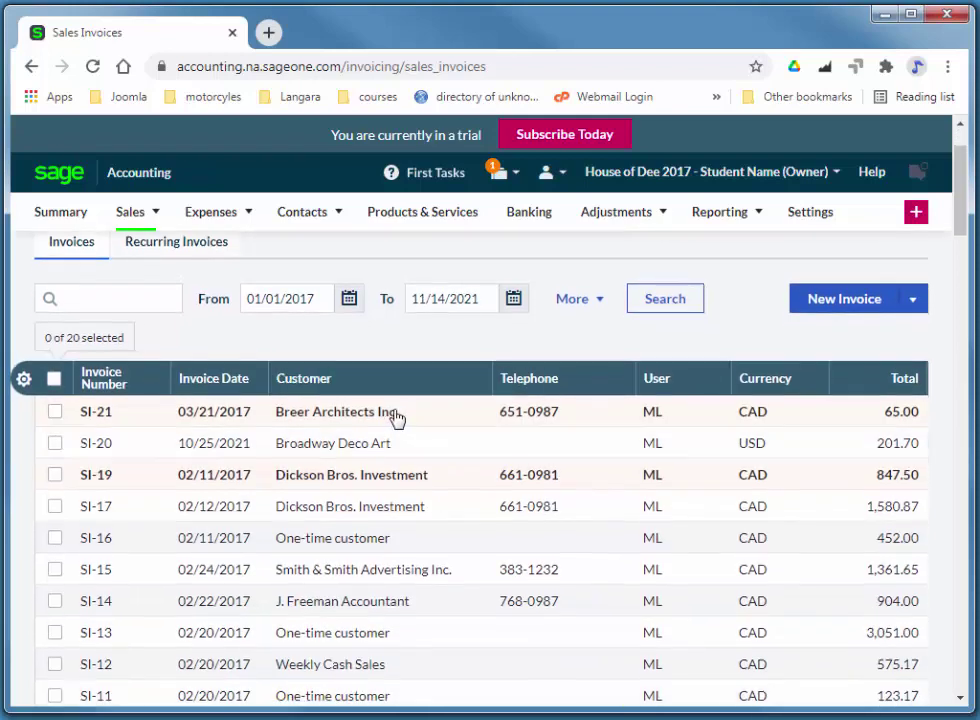
scroll(396, 418, down, 4)
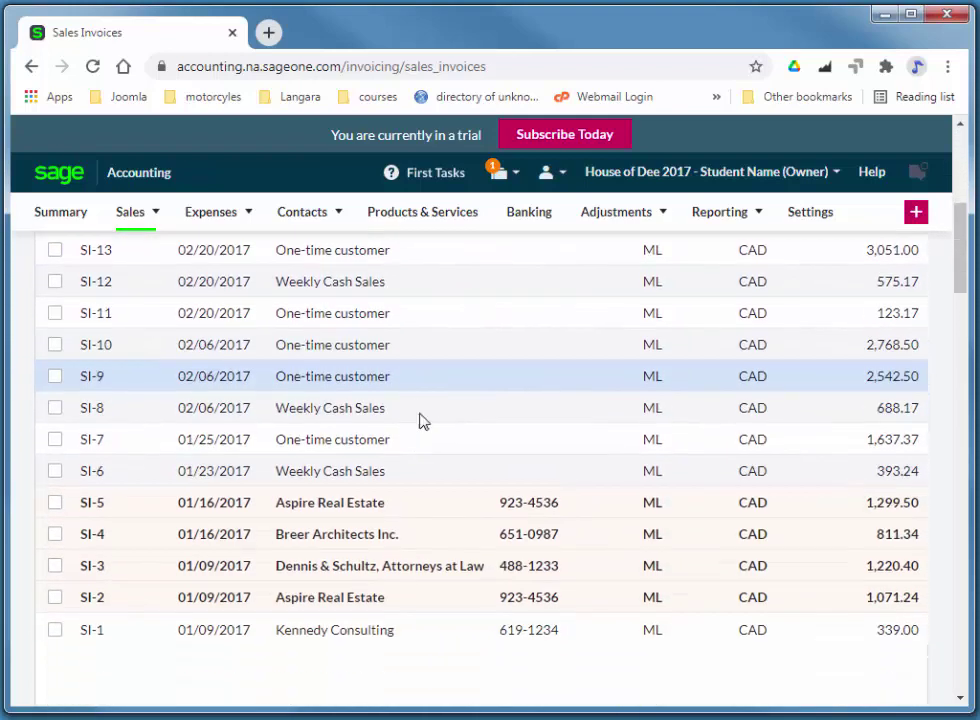
click(316, 543)
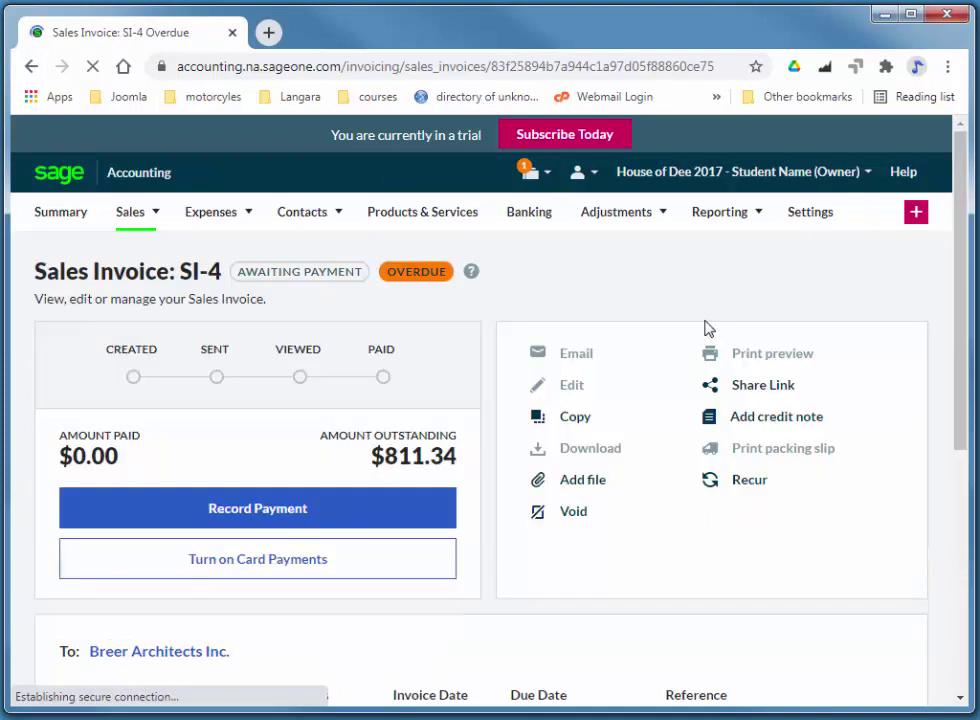
scroll(752, 505, down, 3)
scroll(827, 501, down, 1)
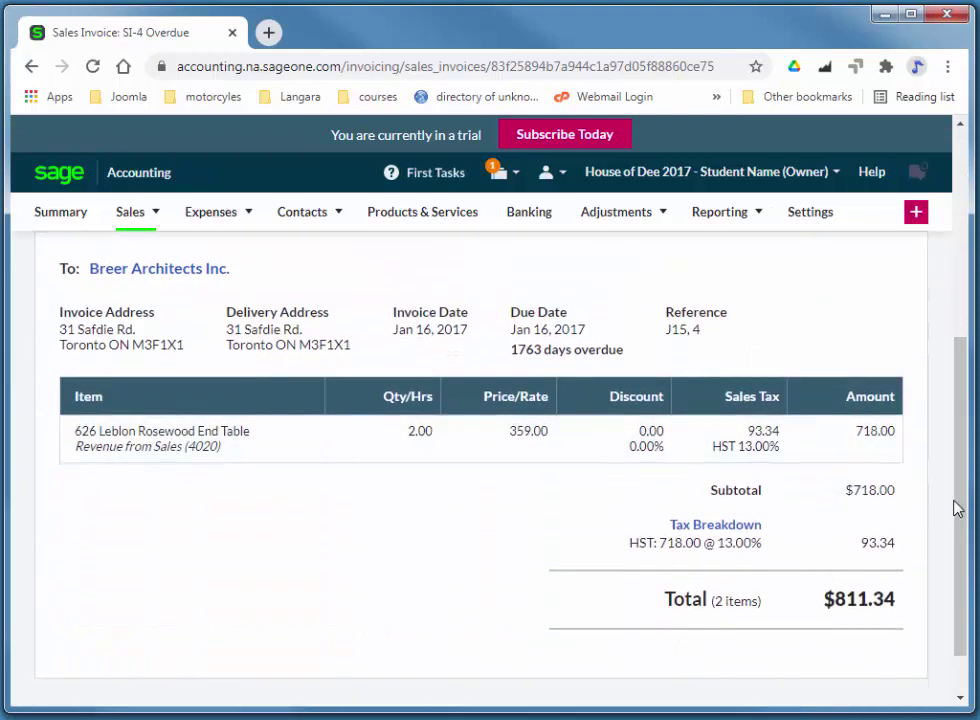
drag(956, 507, 948, 283)
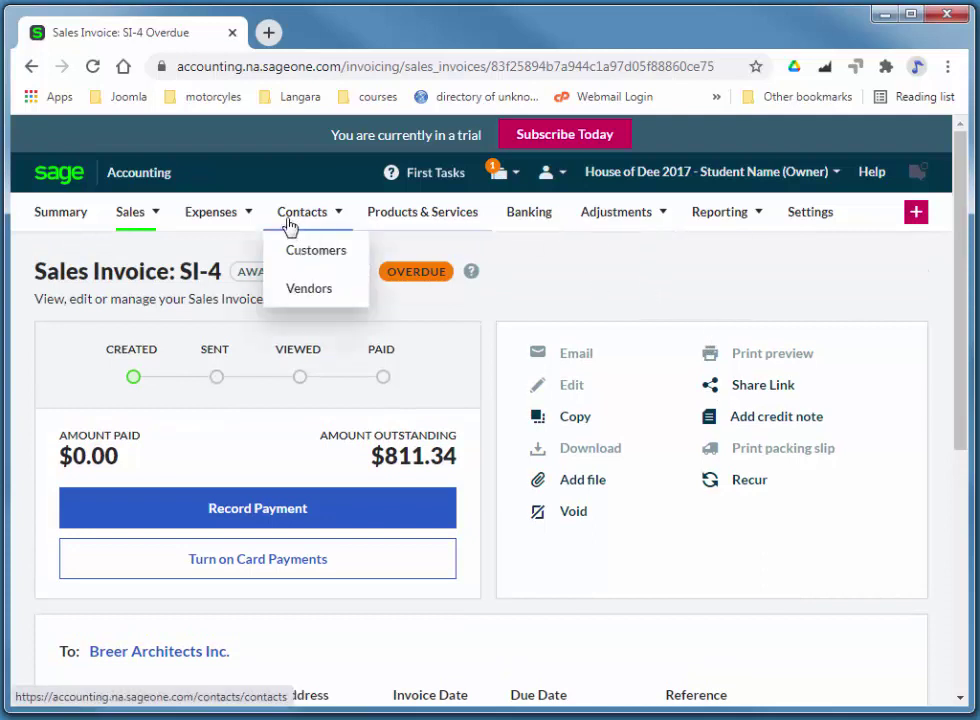
- Start a new sales credit note and select Breer Architects Inc. as its customer
mouse_move(158, 218)
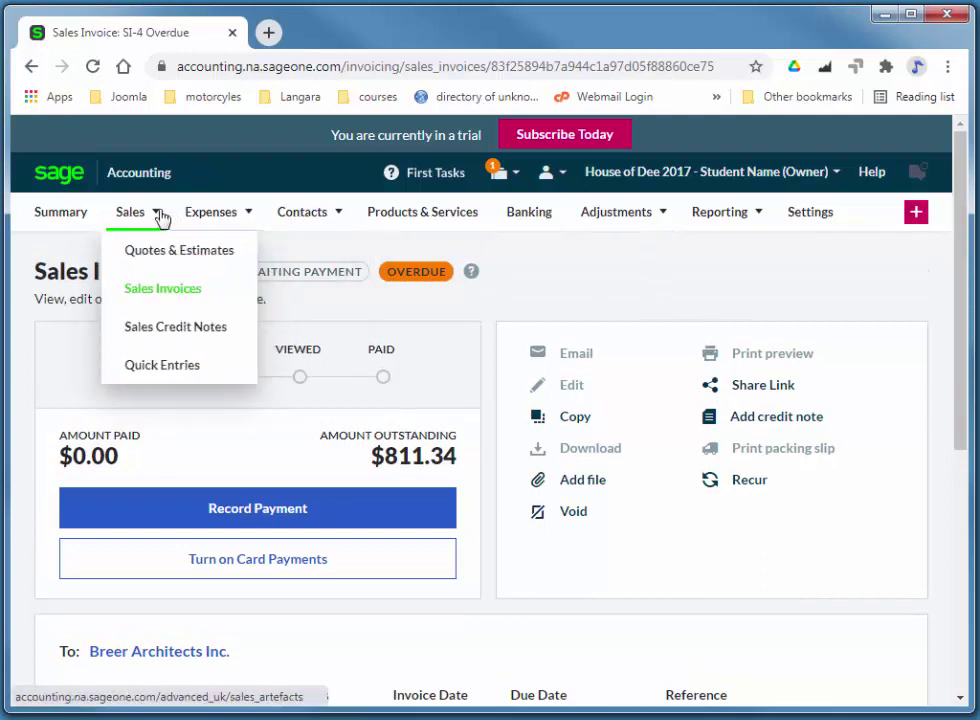
click(152, 327)
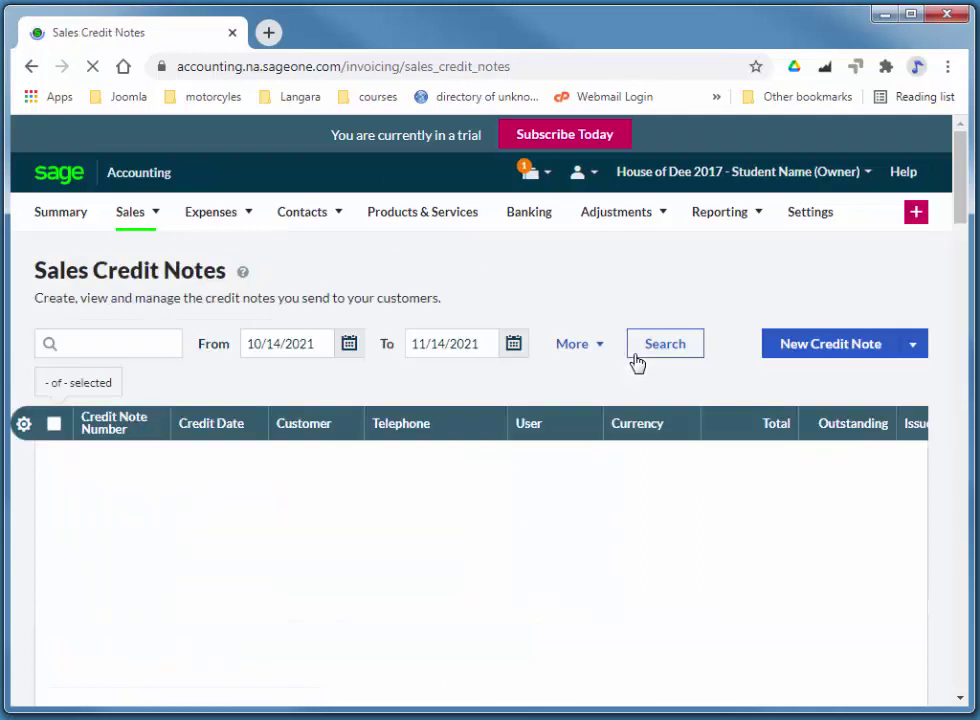
click(912, 344)
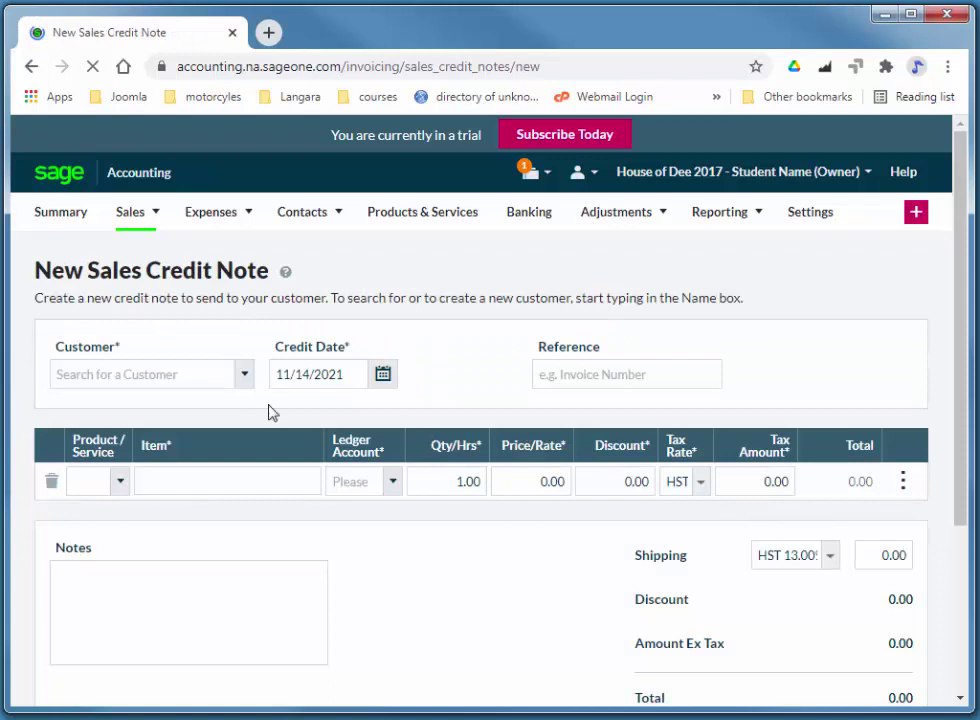
click(177, 379)
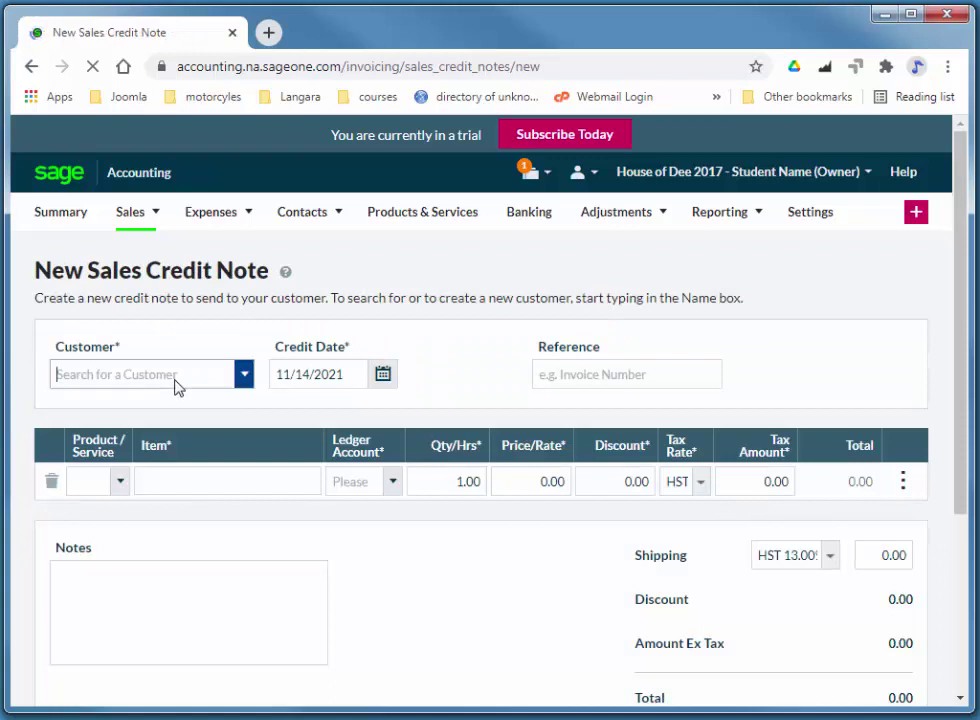
click(247, 377)
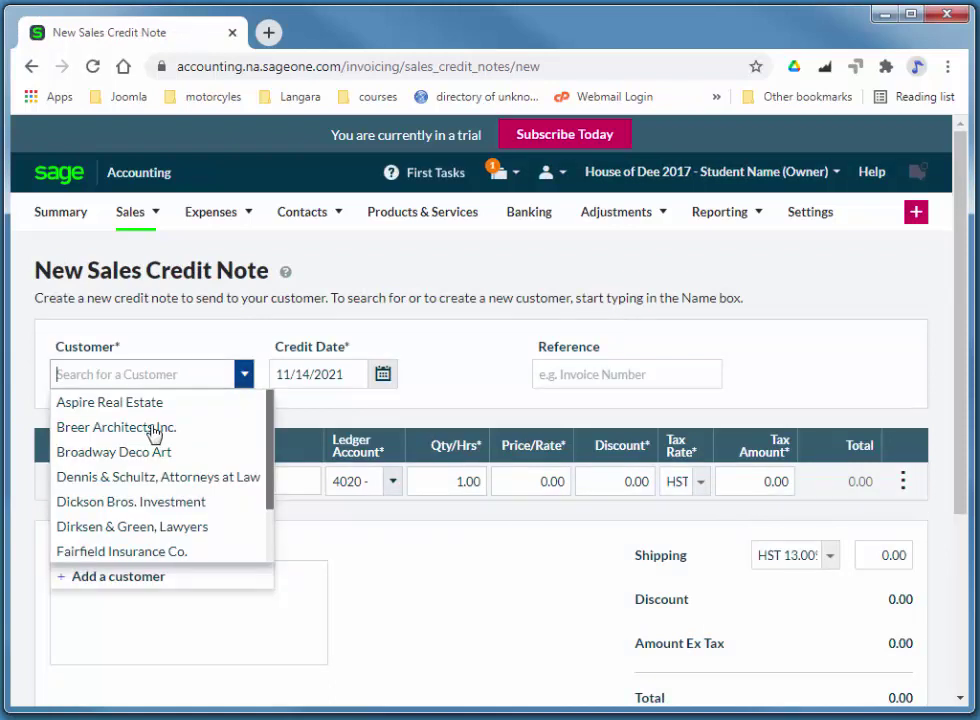
click(413, 443)
click(168, 374)
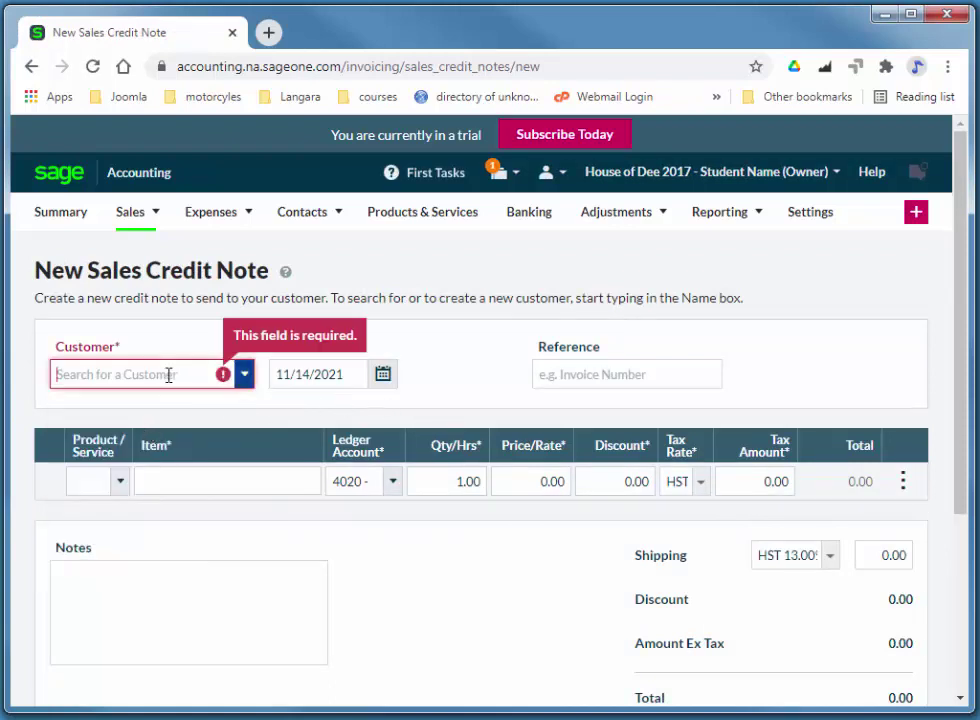
click(122, 428)
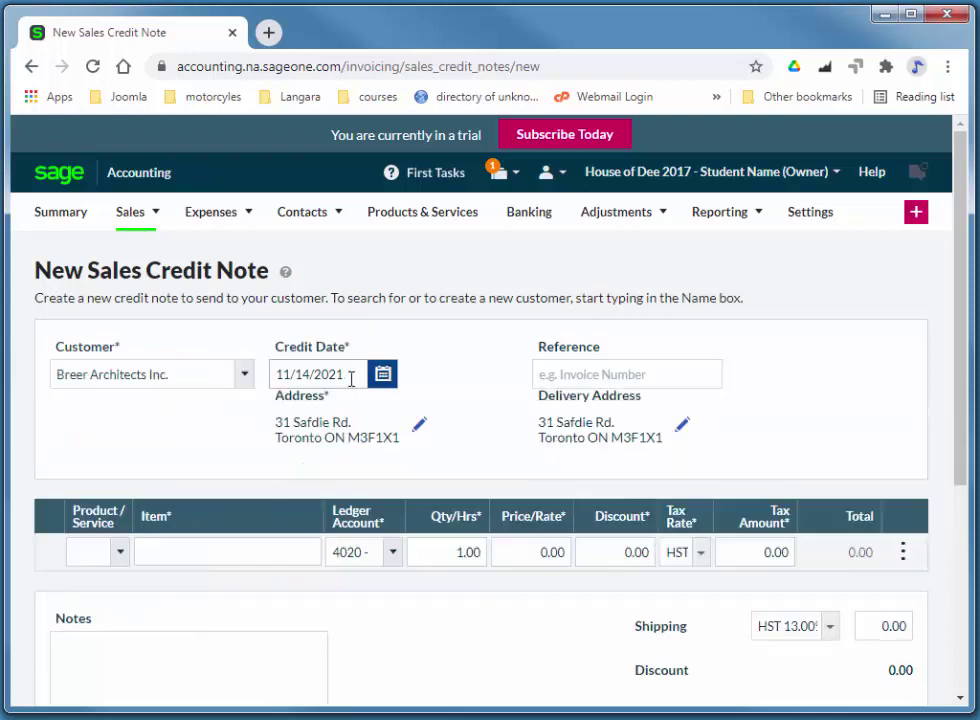
- Set the credit note's credit date to 03/24/2017 and enter "Bad Debt" as its reference
click(354, 375)
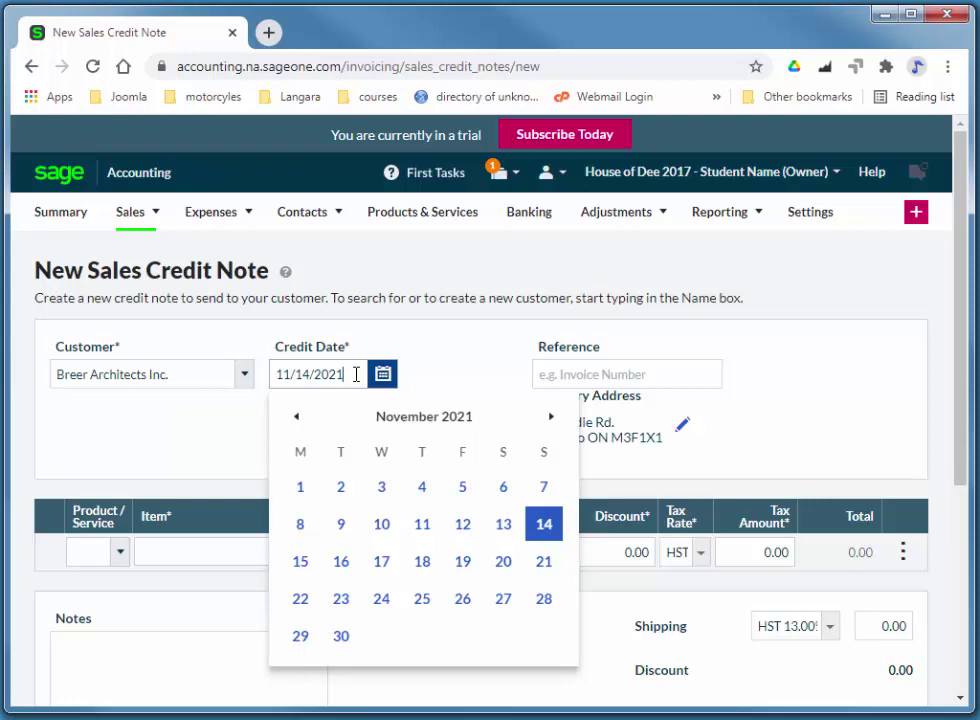
drag(355, 374, 282, 377)
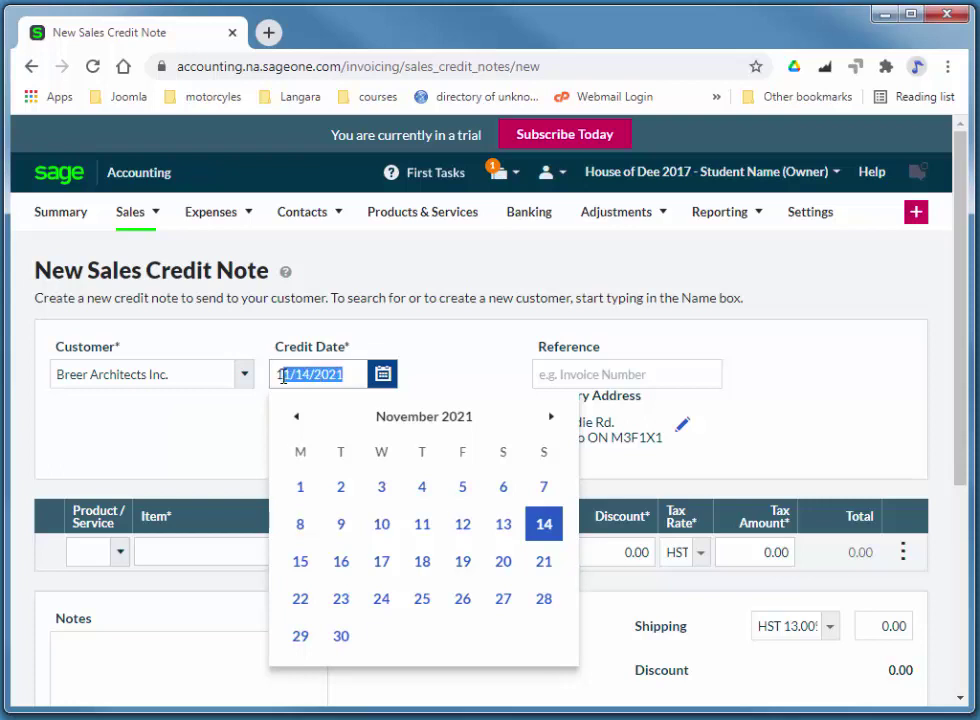
text(1/2)
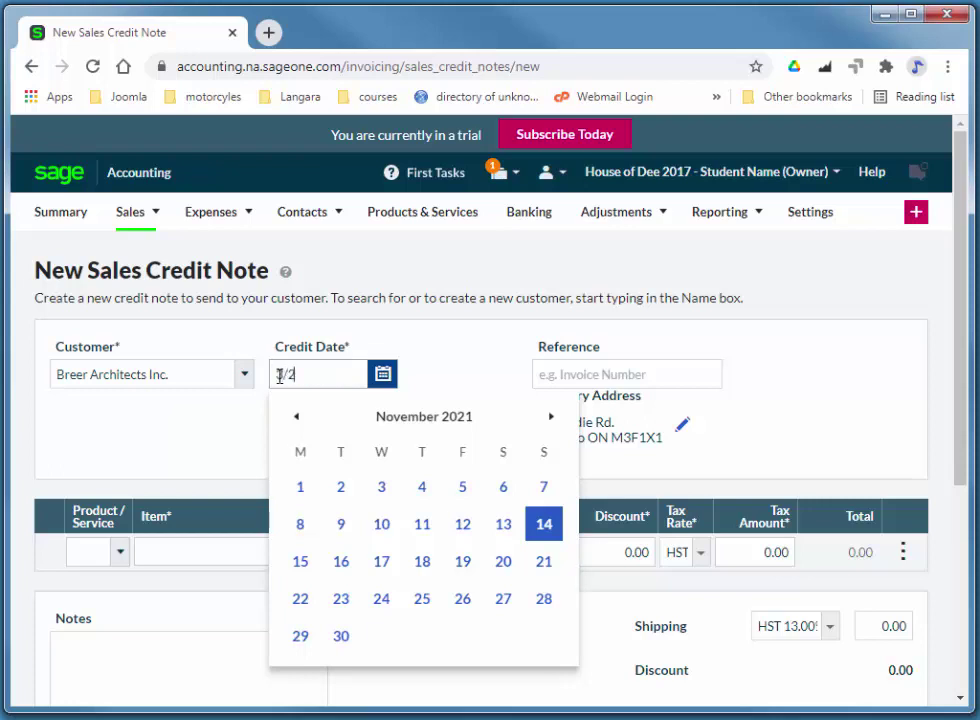
text(4/2017)
key(Tab)
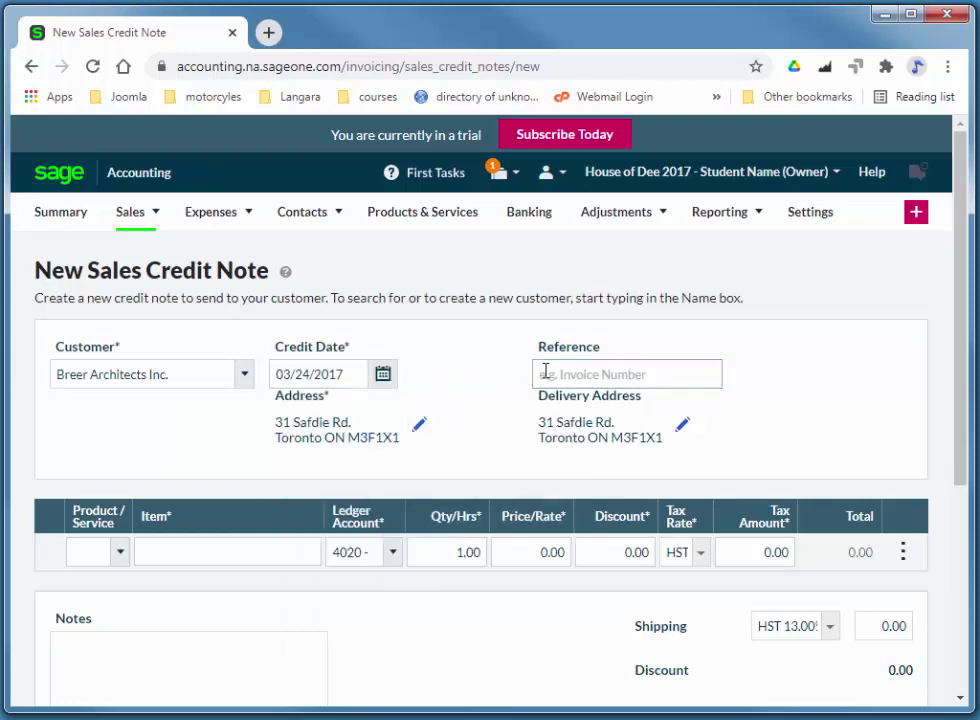
text(Bad Debt)
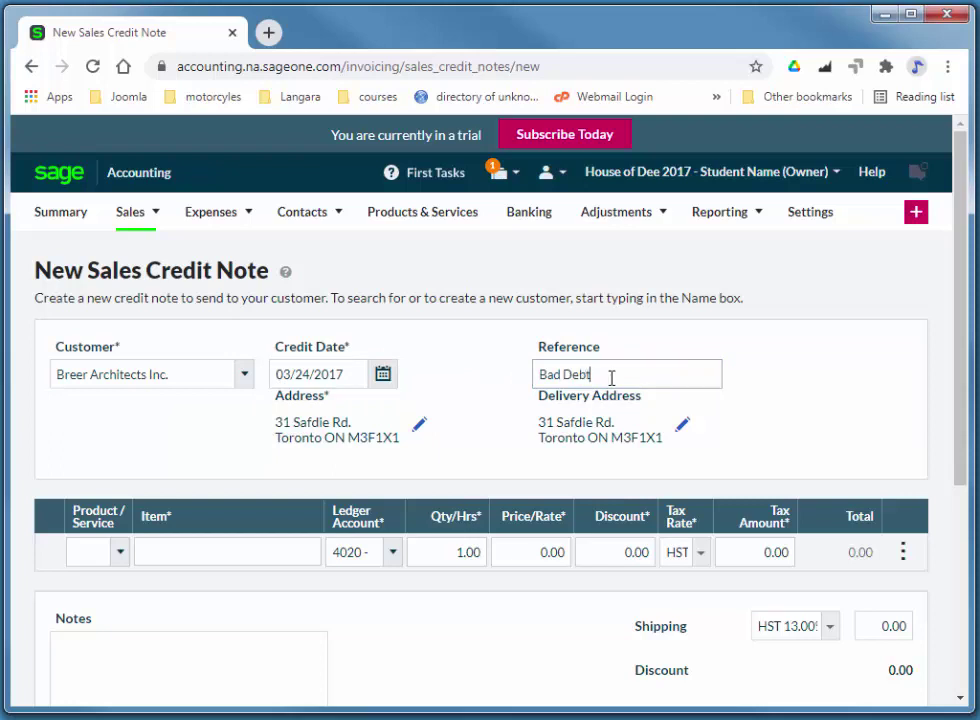
- Fill the first credit note line with item "Bad Debt", ledger account 4115 - Bad Debts and a price of 718.00
click(230, 541)
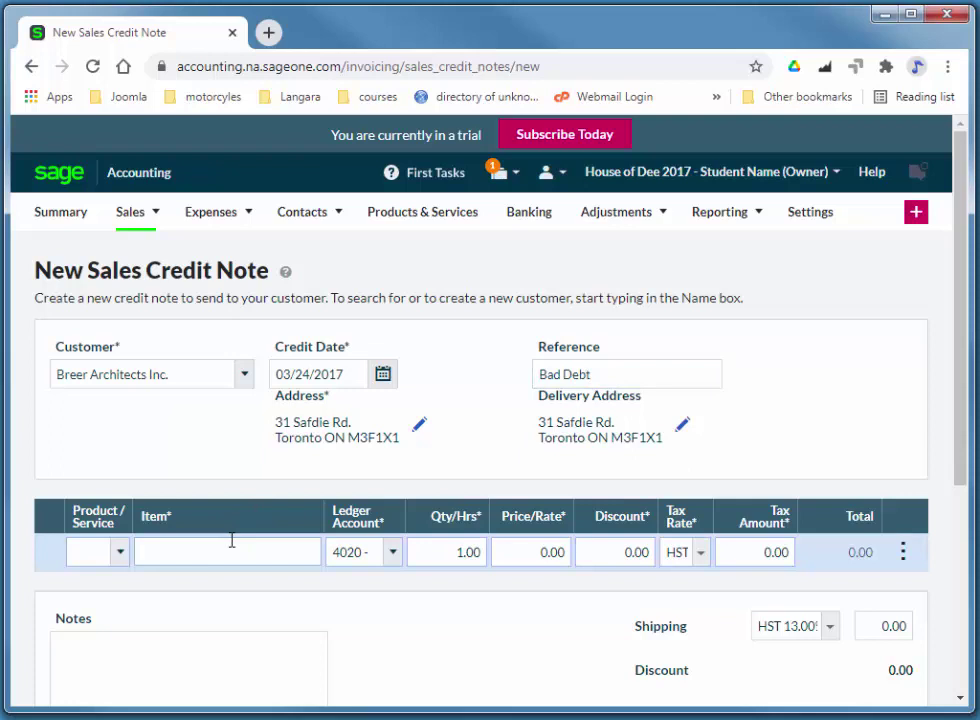
text(Bad Debt)
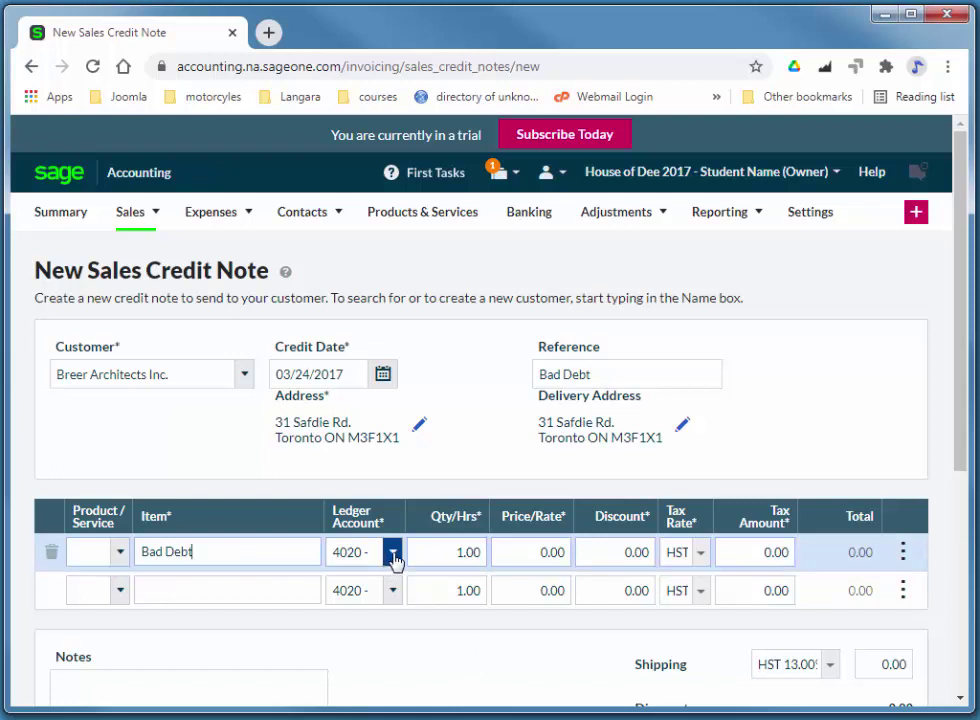
click(394, 561)
scroll(402, 590, down, 10)
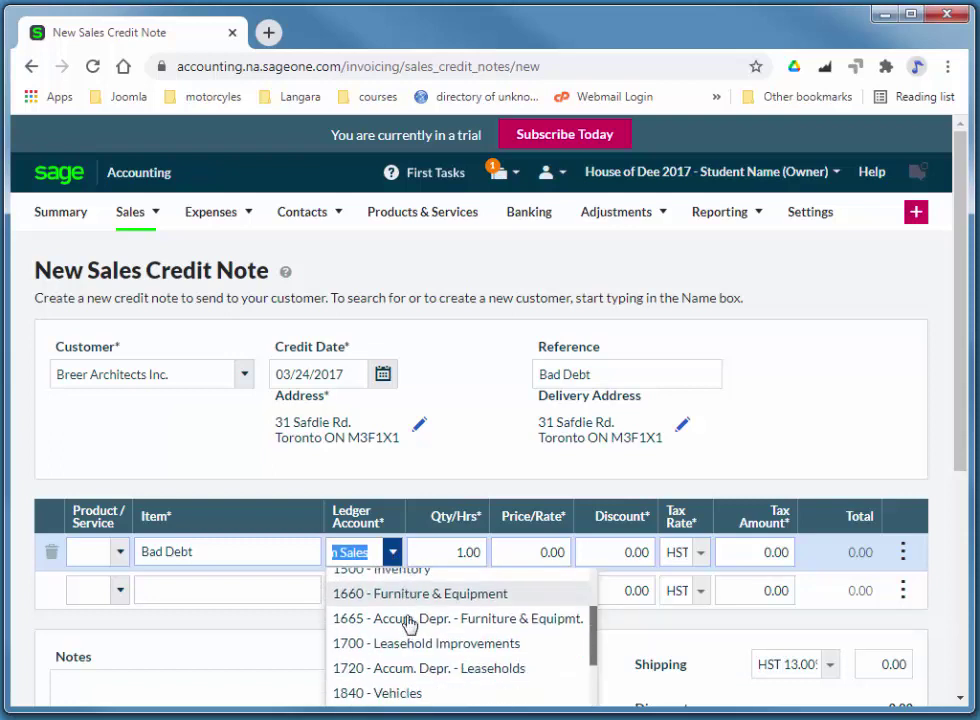
click(407, 680)
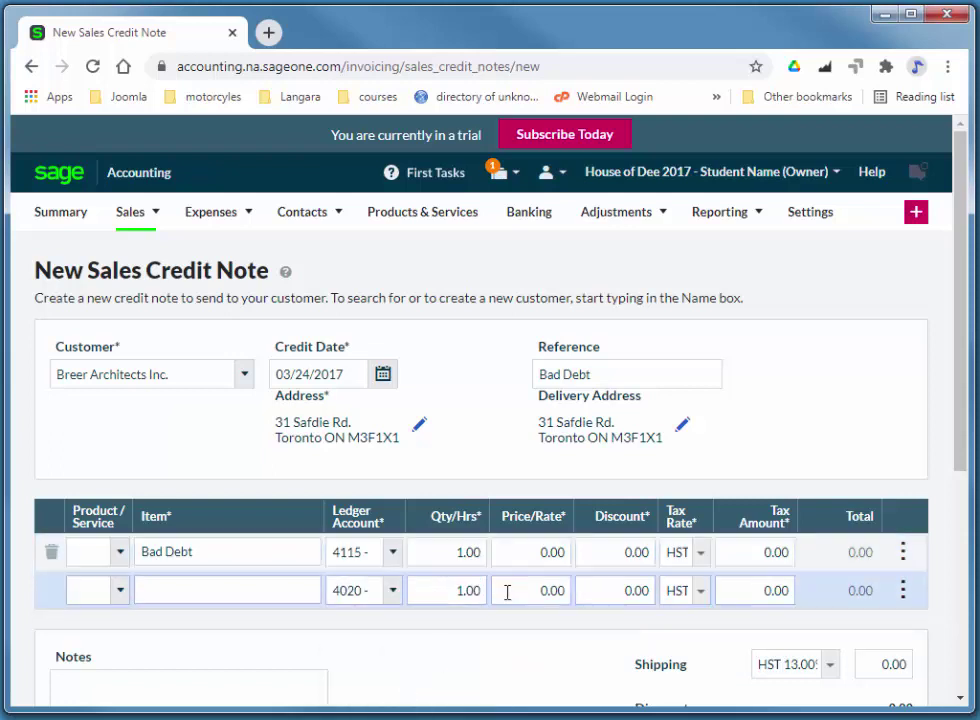
click(527, 551)
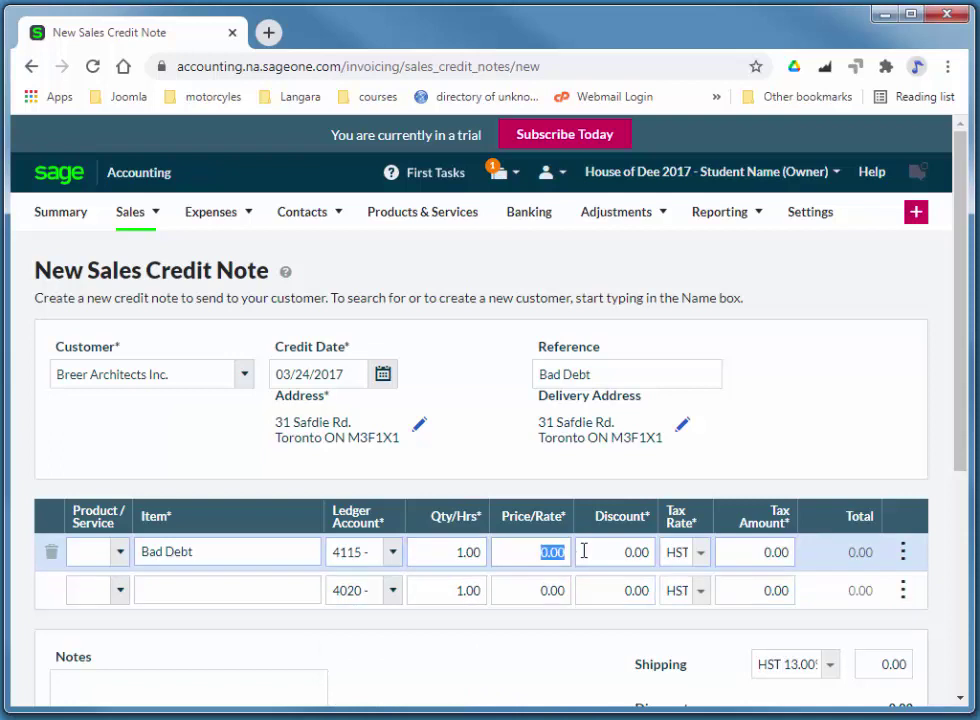
text(718)
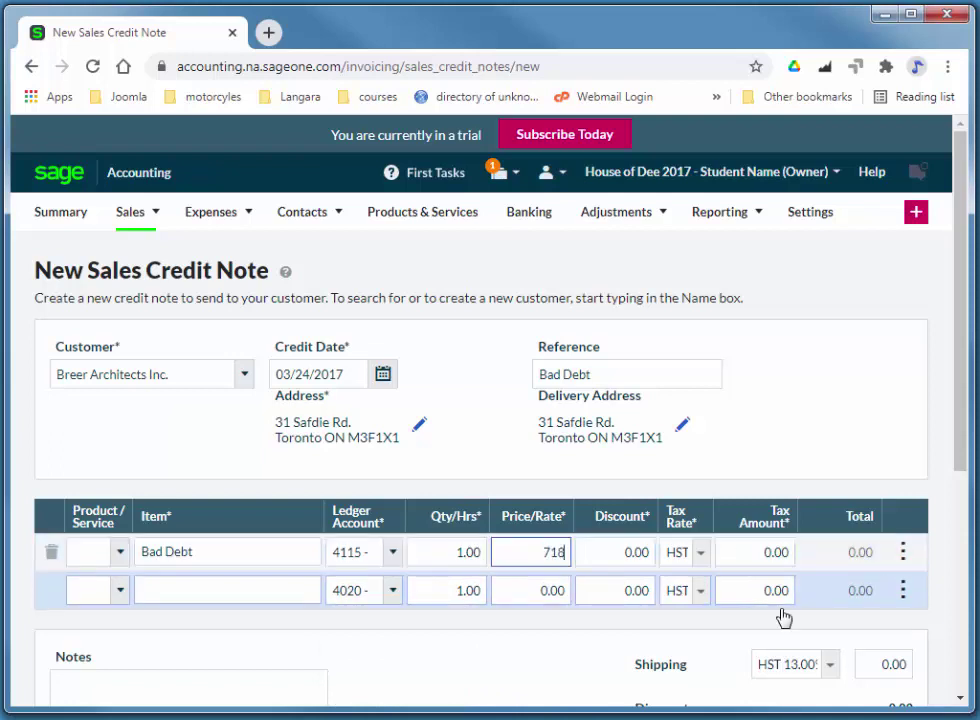
key(Tab)
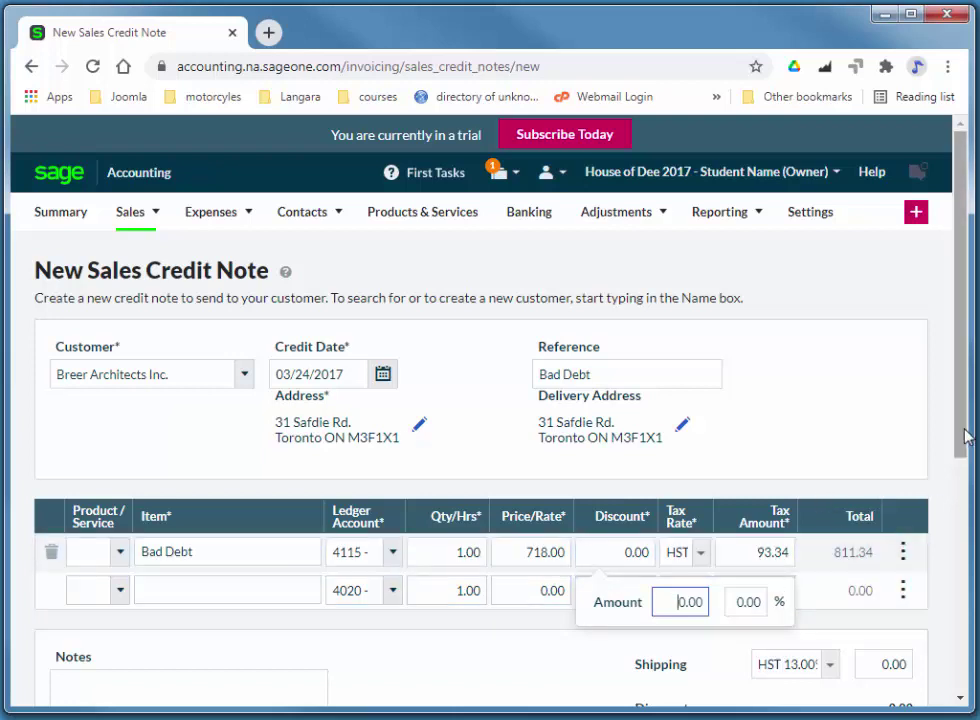
- Describe the second credit note line as "Bad Debt for Admin fees" and choose ledger account 4115 - Bad Debts for it
scroll(965, 431, down, 1)
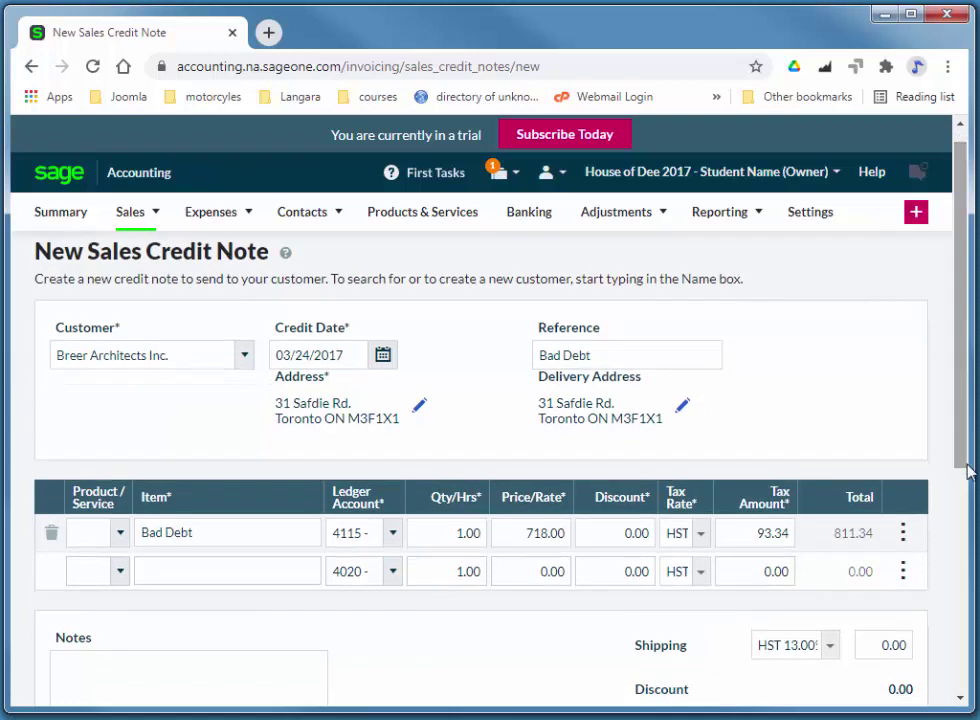
click(245, 570)
text(AB)
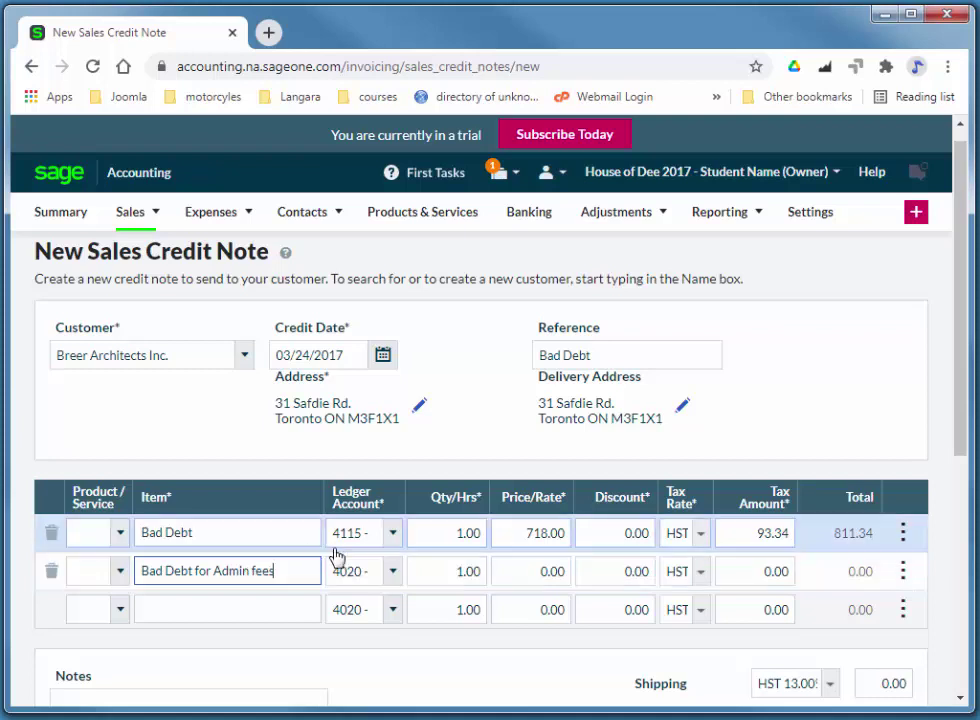
click(394, 573)
scroll(389, 634, down, 10)
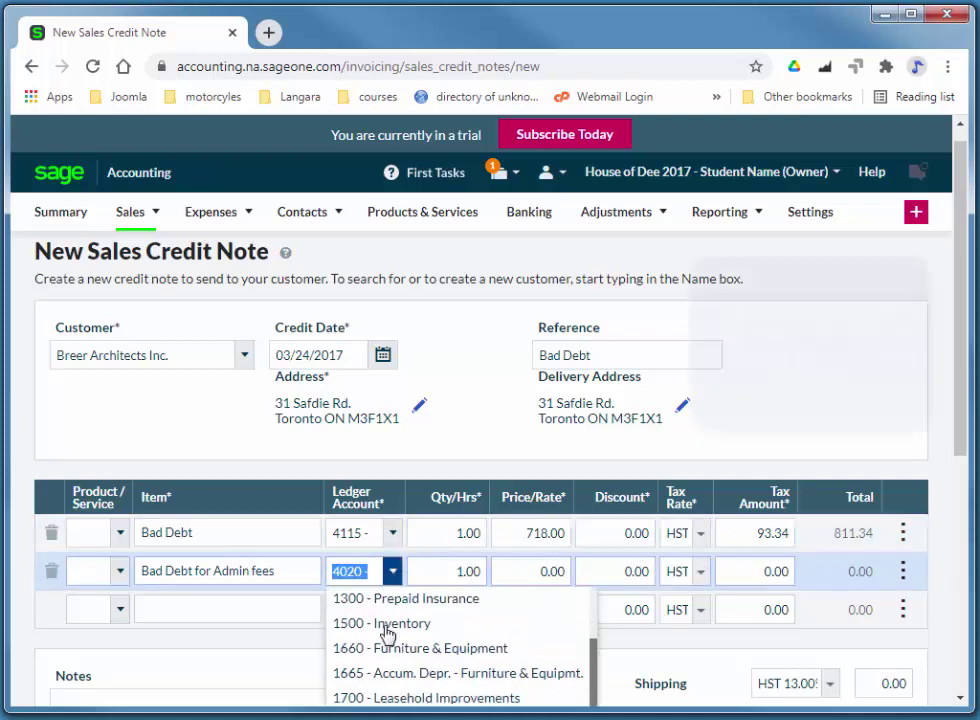
scroll(389, 652, down, 1)
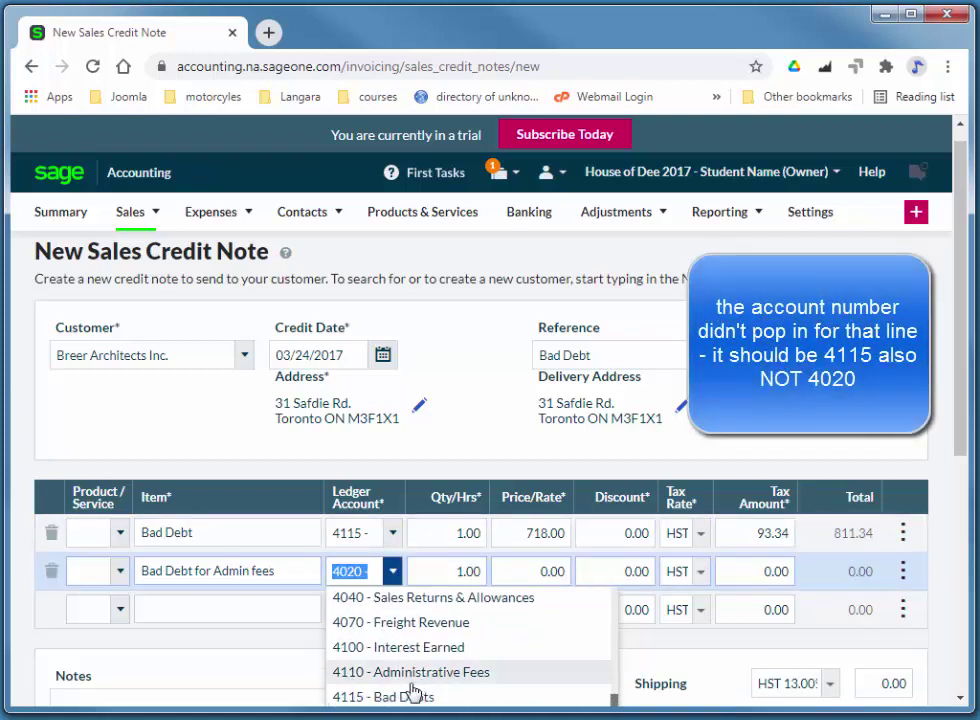
click(387, 696)
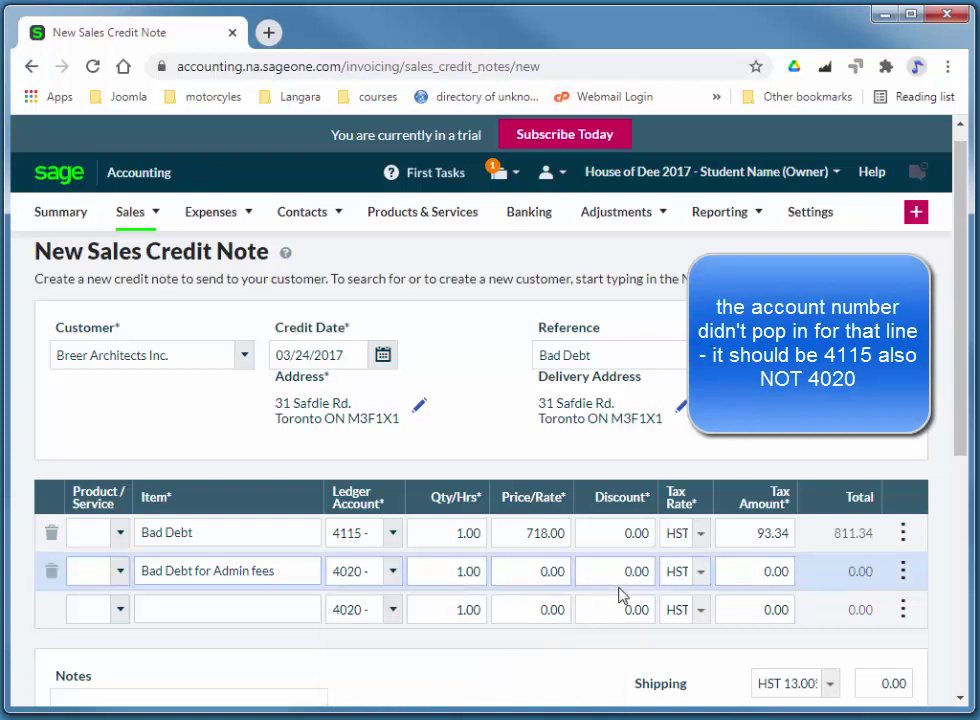
- Price the "Bad Debt for Admin fees" line at 65.00 and set its tax rate to No Tax
click(563, 572)
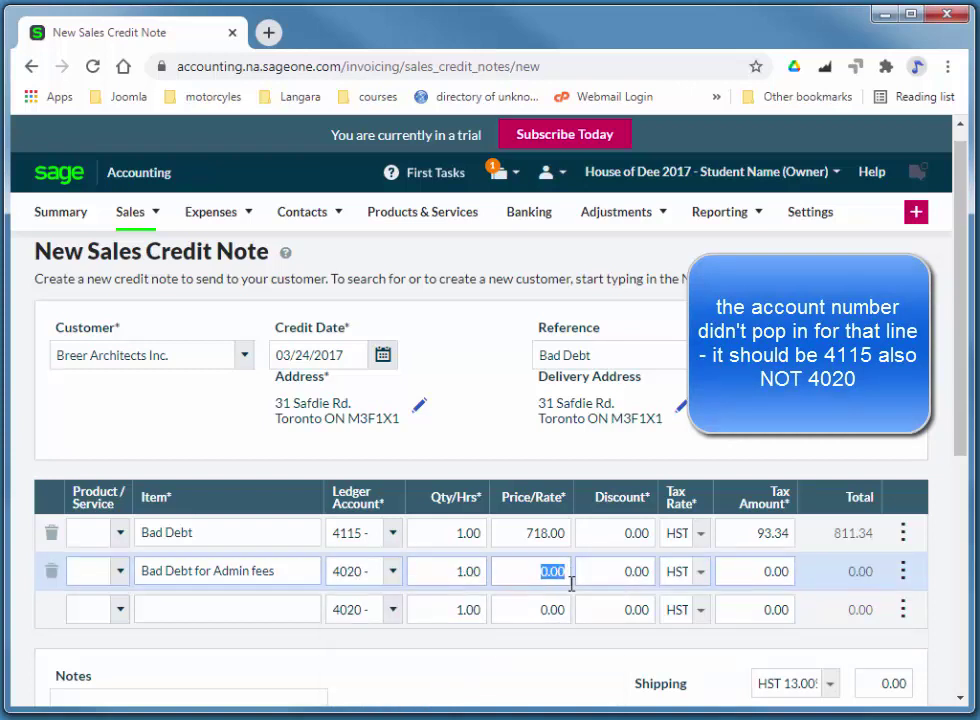
text(65)
key(Tab)
click(701, 574)
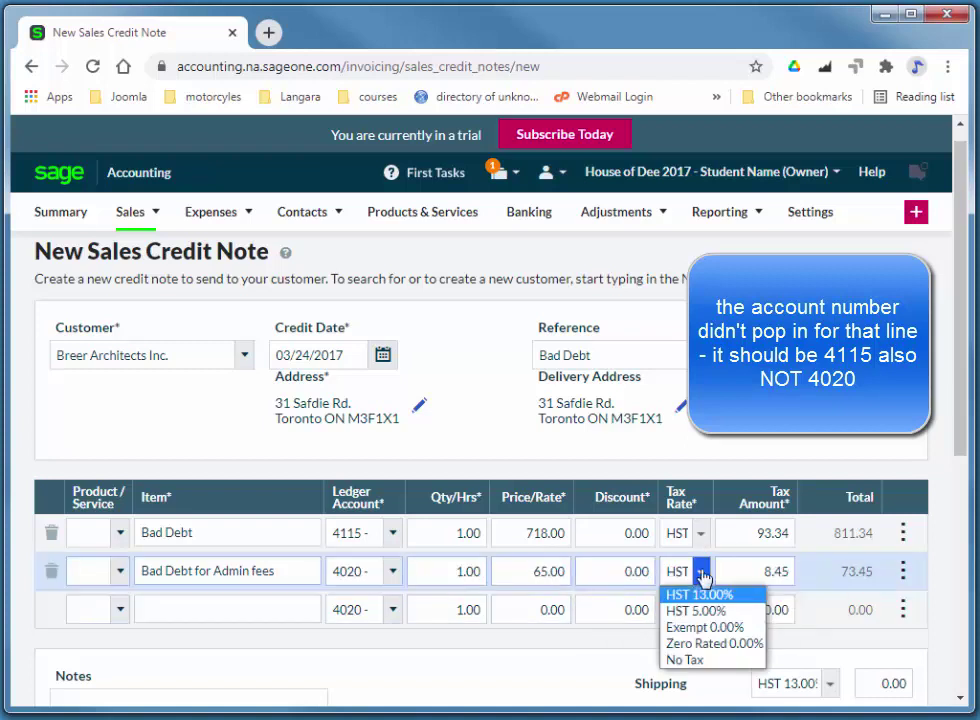
click(700, 659)
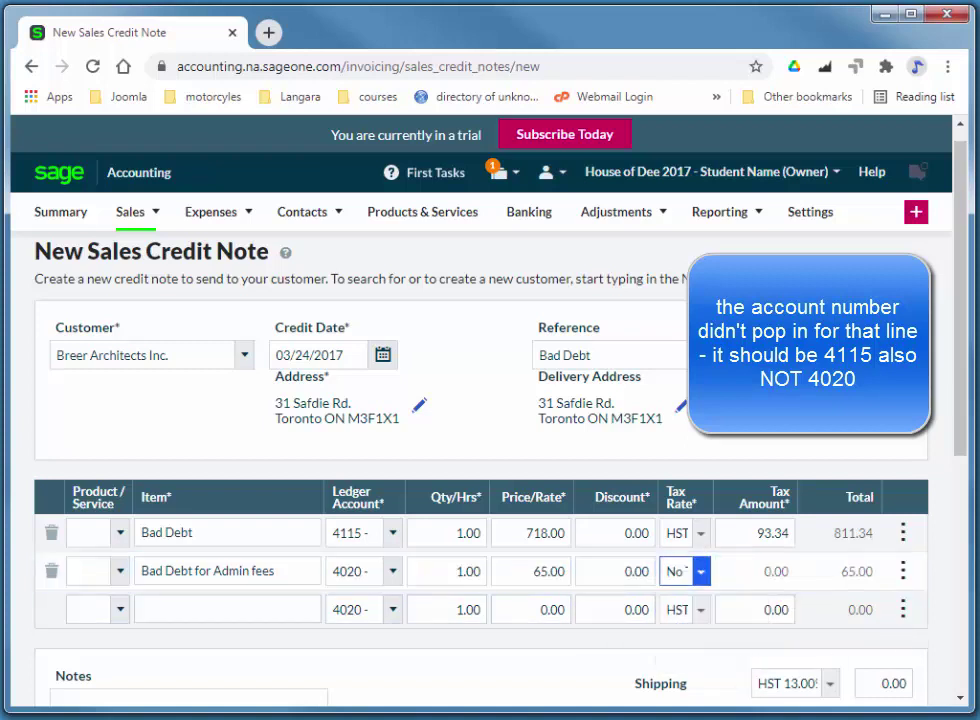
- Check the credit note's totals and save it without emailing
drag(965, 425, 965, 562)
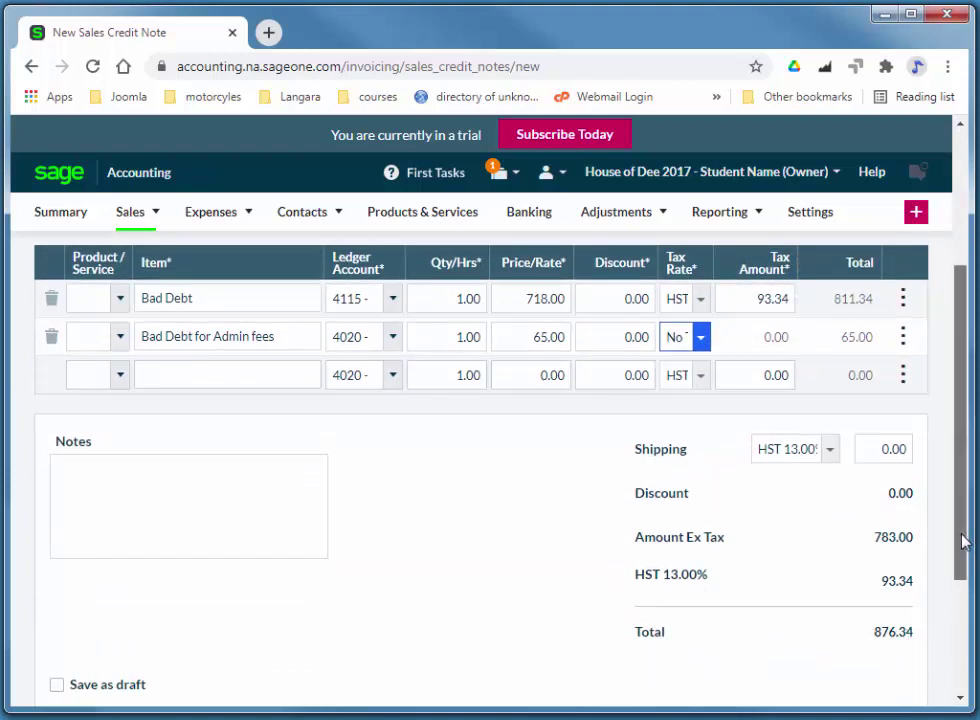
drag(969, 536, 969, 637)
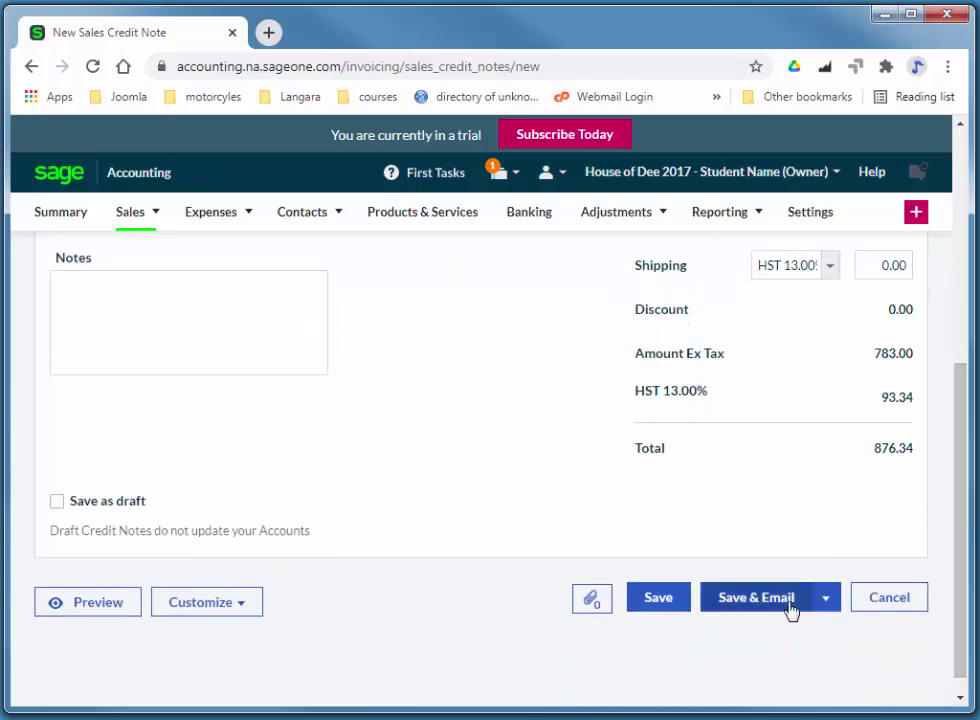
click(668, 603)
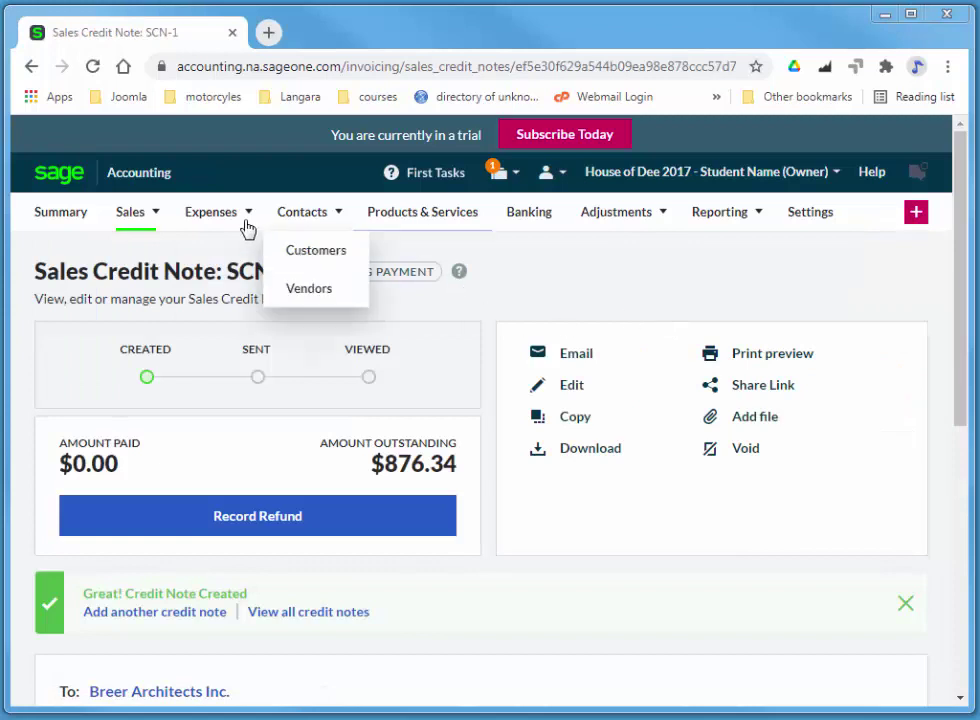
- Check the balance due of Breer Architects Inc. in the customer list
mouse_move(315, 212)
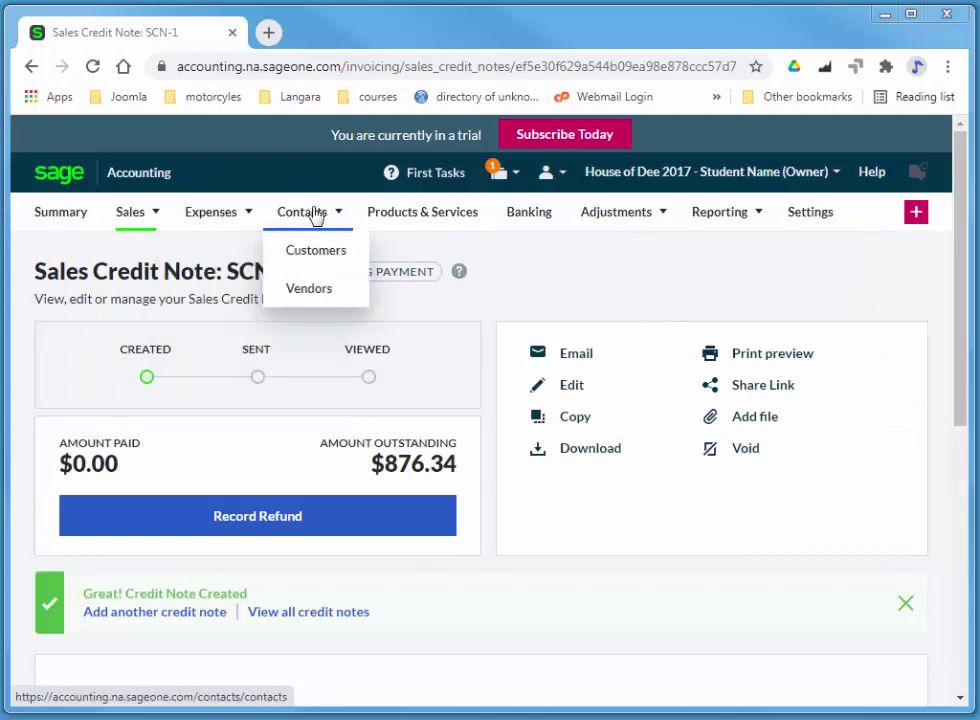
click(315, 260)
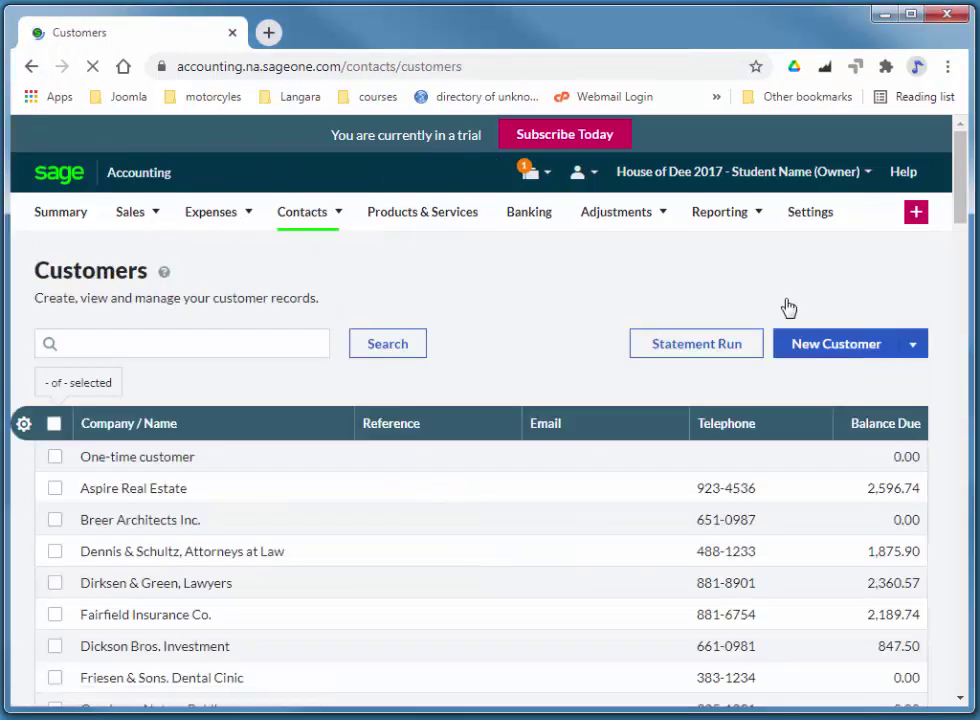
mouse_move(305, 212)
click(319, 258)
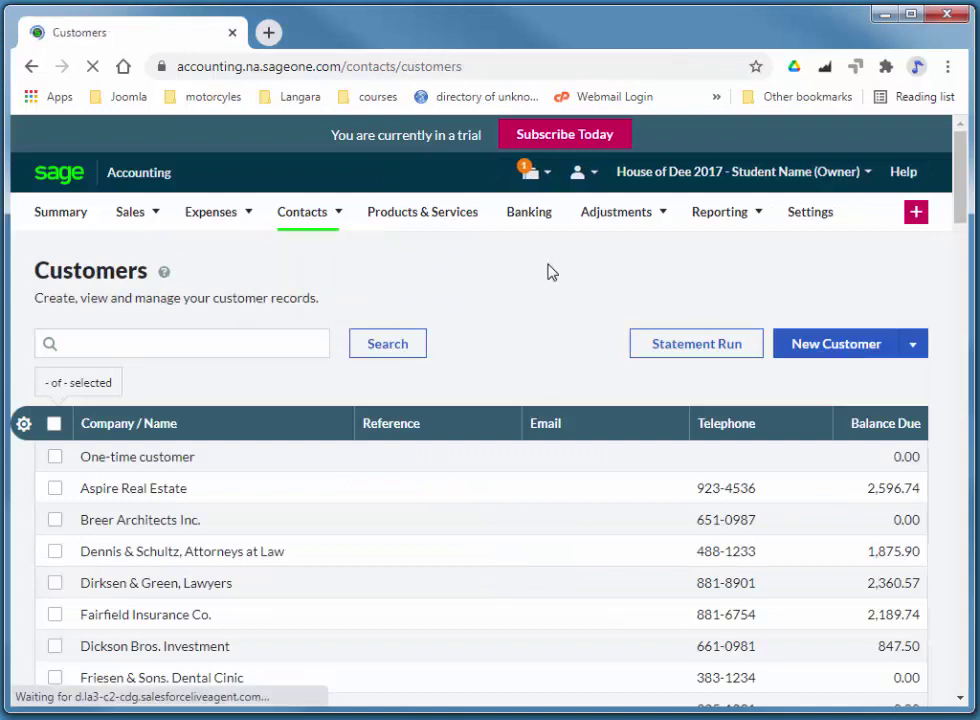
scroll(520, 356, down, 1)
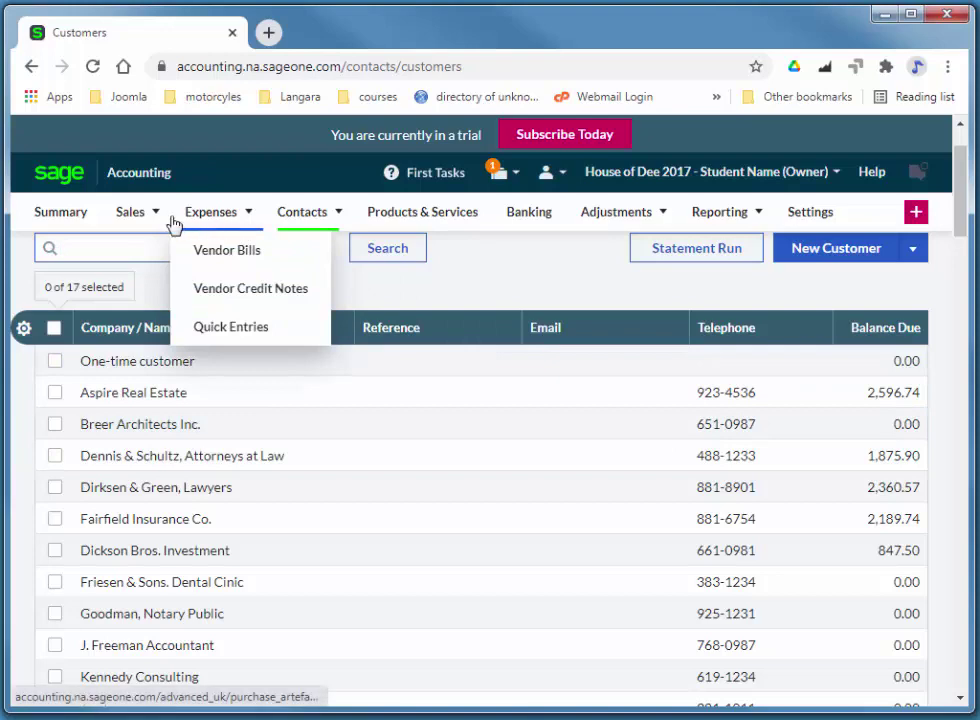
- Review the sales invoices list for the Breer Architects Inc. invoices SI-21 and SI-4
mouse_move(140, 222)
click(157, 292)
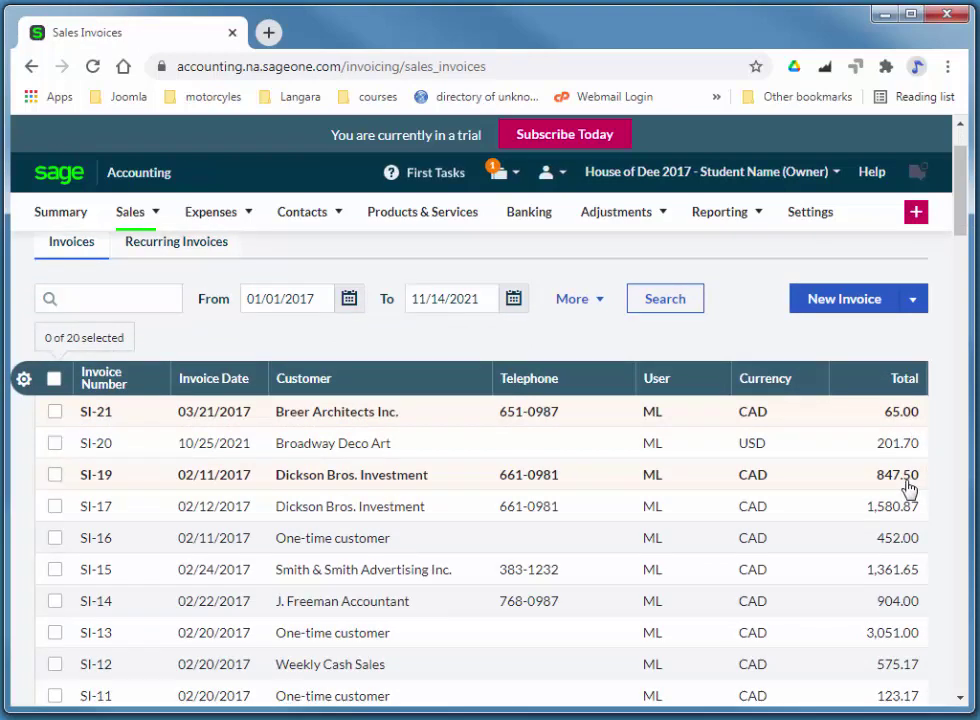
scroll(530, 478, down, 1)
scroll(433, 416, down, 4)
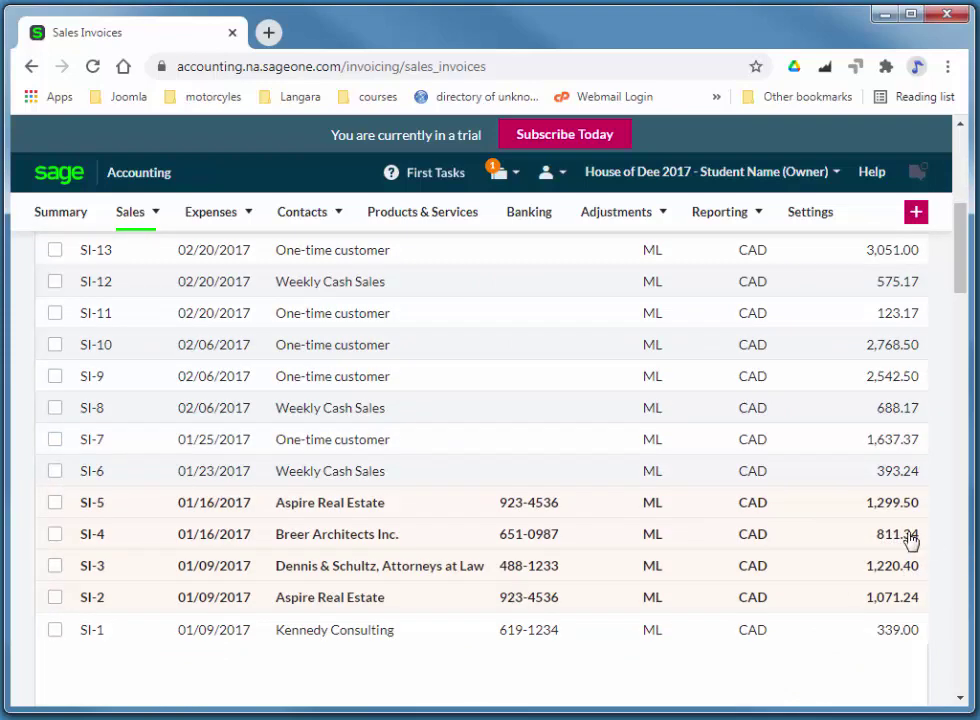
drag(954, 251, 955, 167)
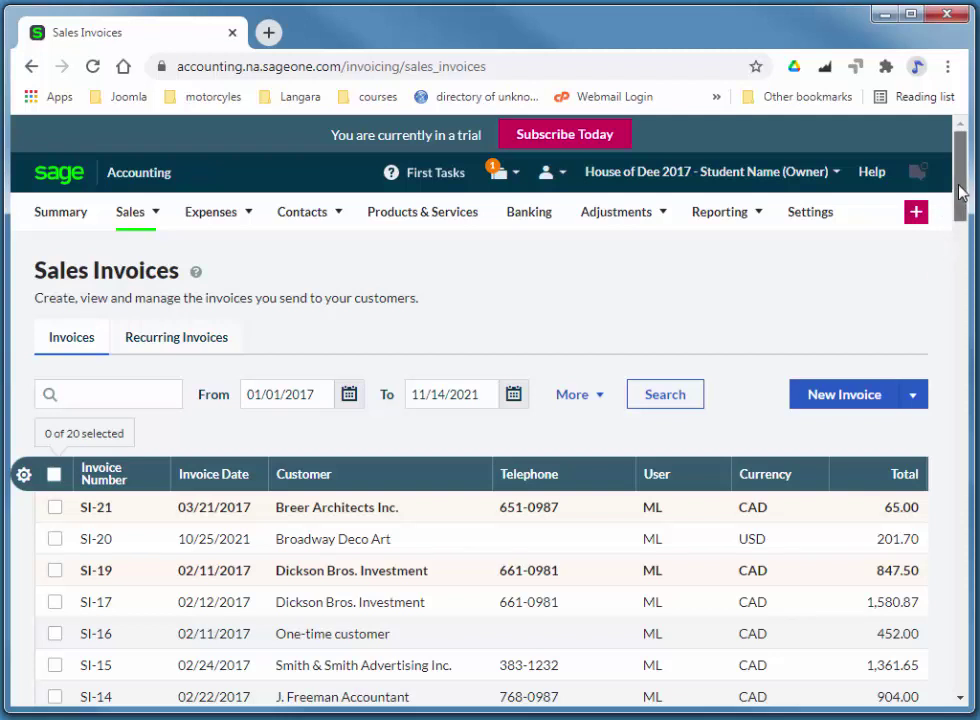
- Open the customer record of Breer Architects Inc. and review its balances and activity
click(323, 213)
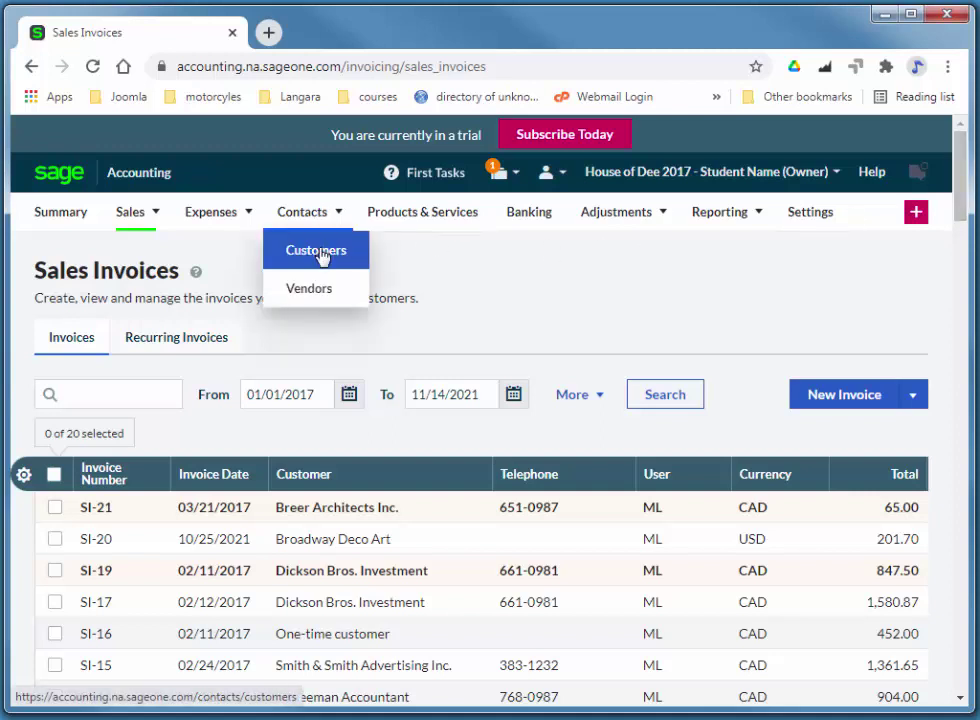
click(322, 252)
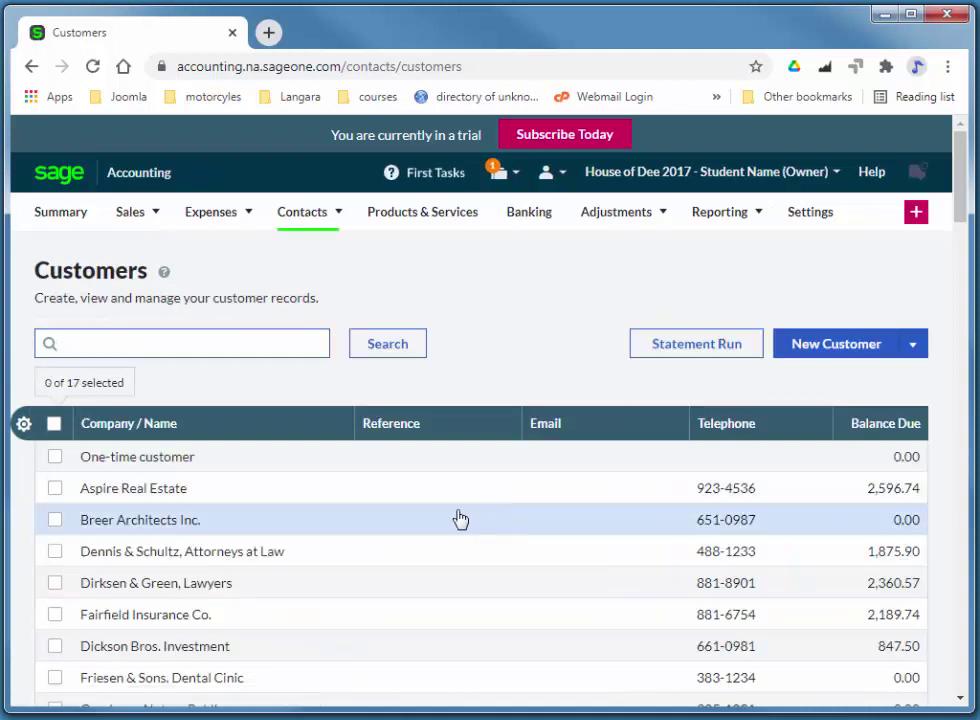
click(188, 521)
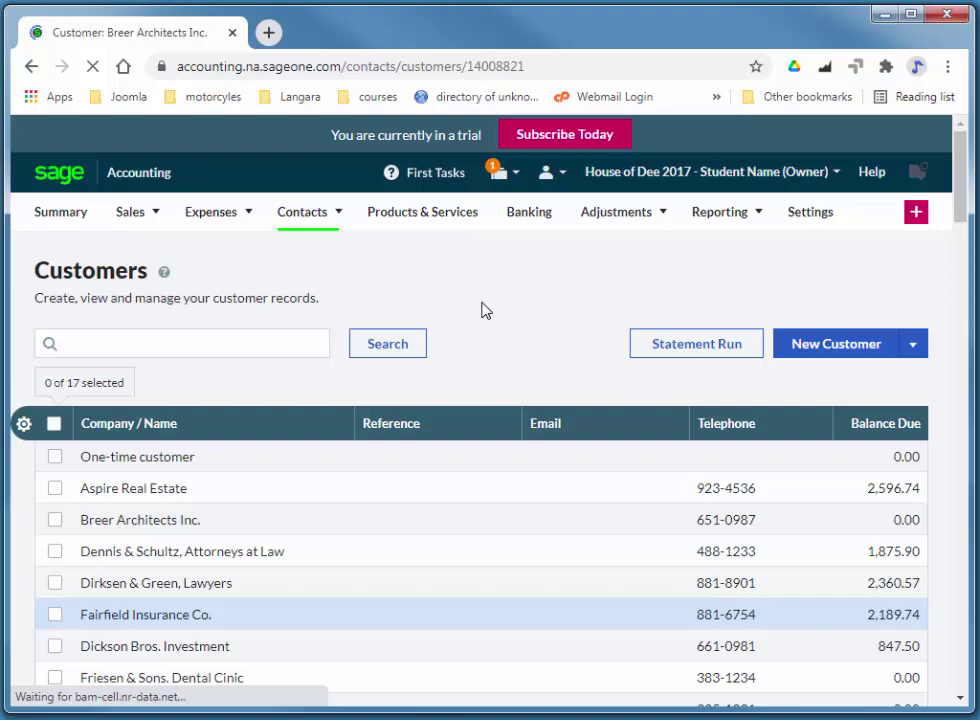
scroll(728, 378, down, 2)
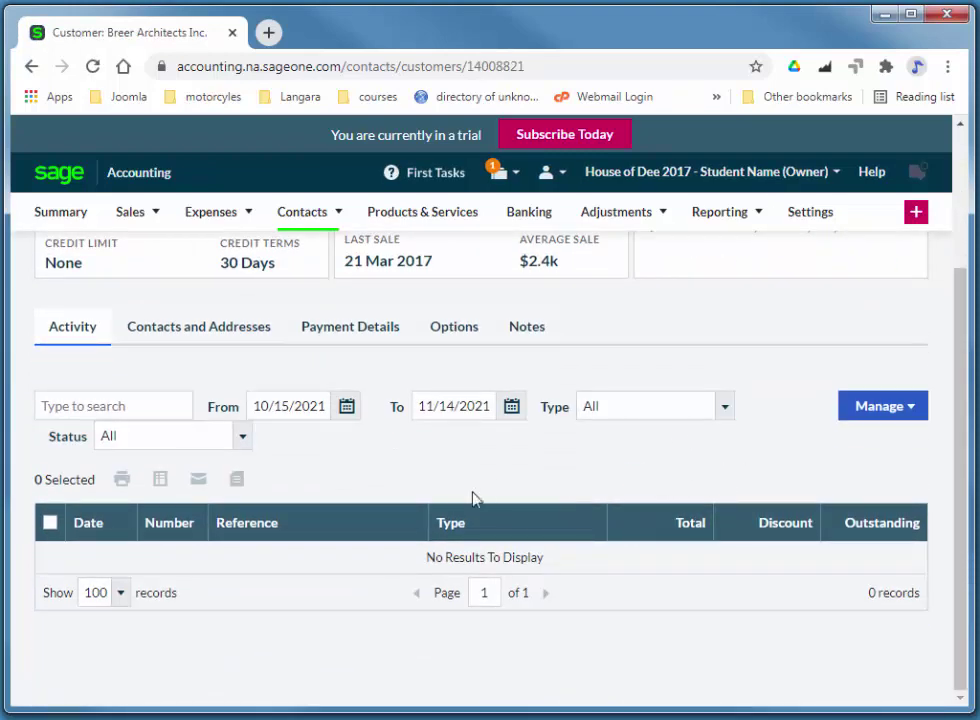
scroll(445, 480, up, 2)
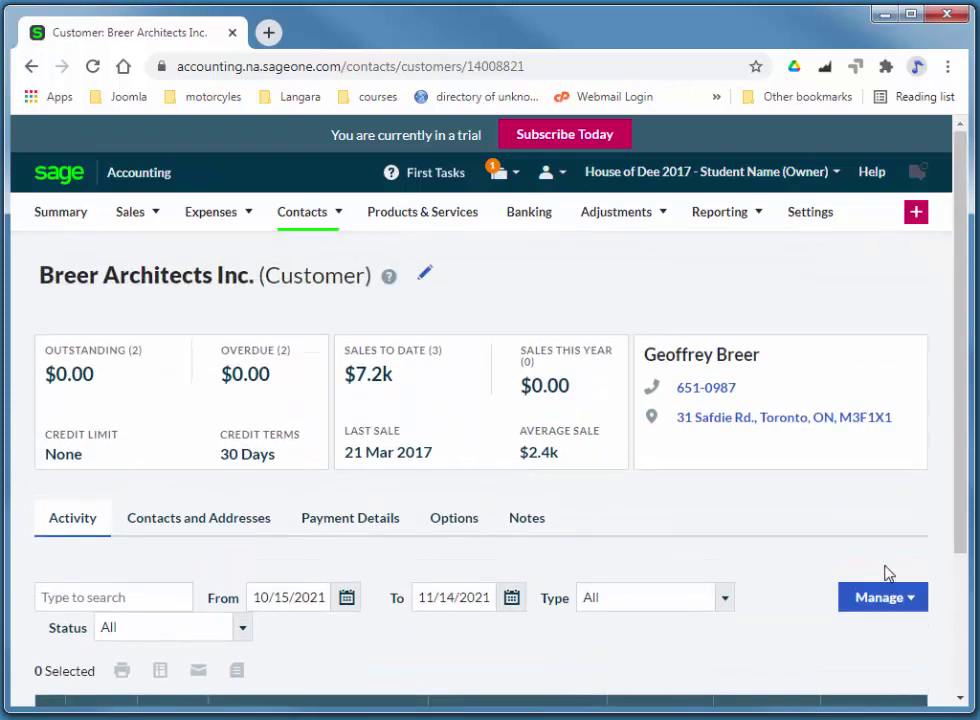
- Allocate credit note SCN-1 against invoices SI-4 and SI-21 in the Breer Architects Inc. account allocation and save it
click(910, 600)
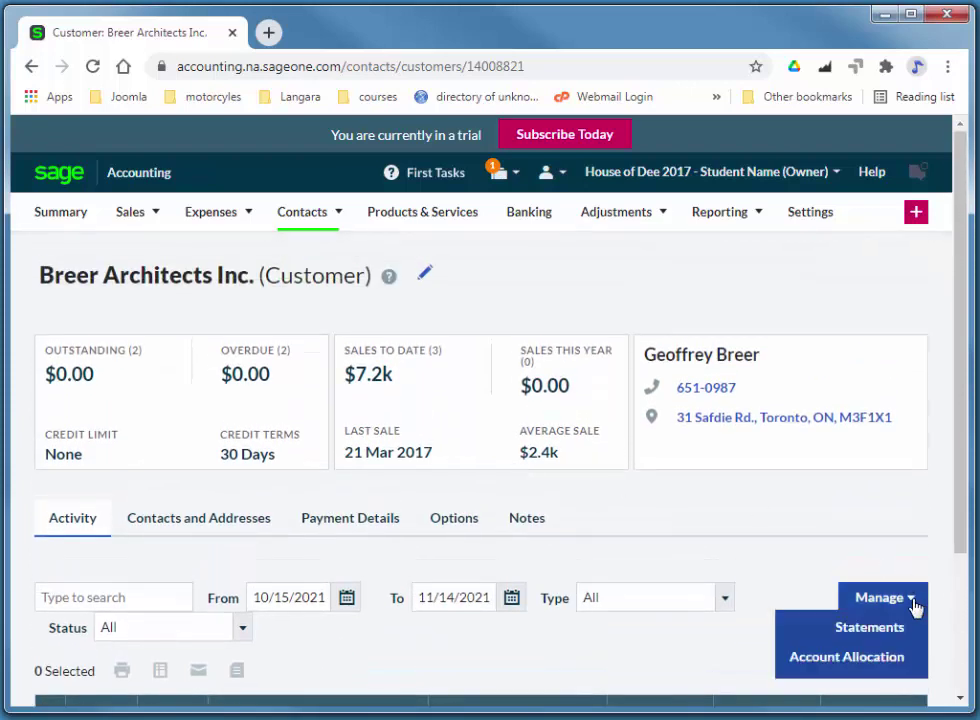
click(868, 658)
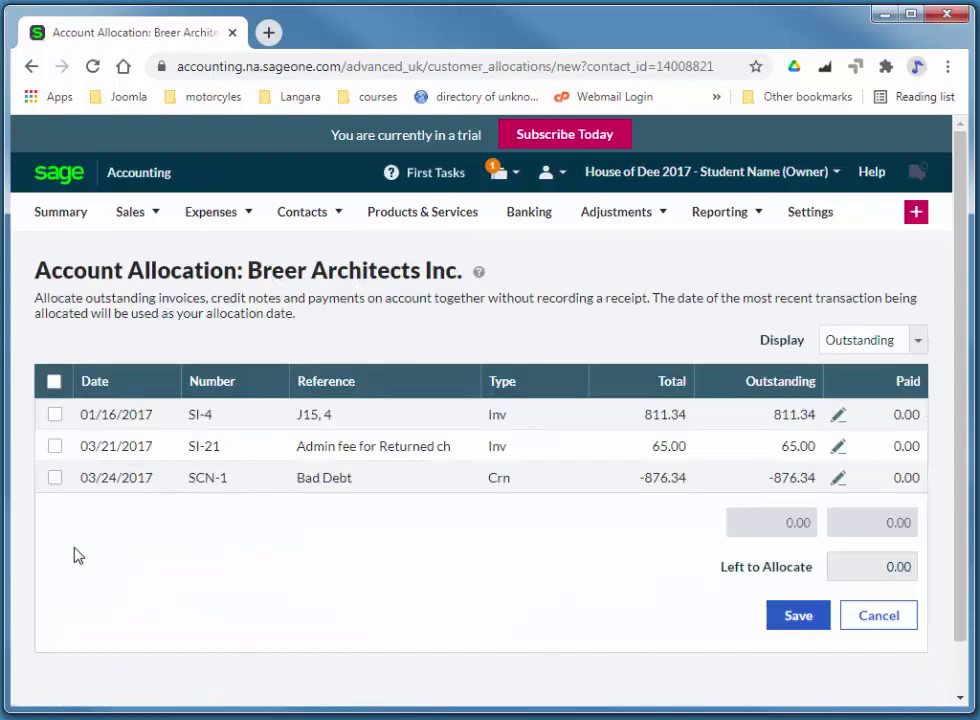
click(54, 381)
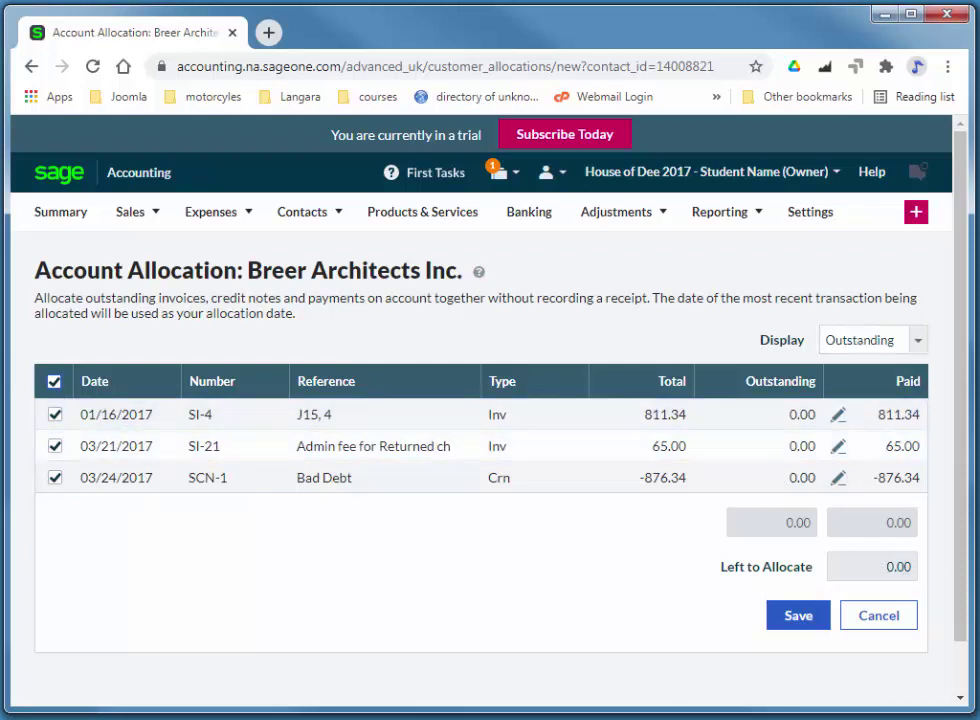
click(800, 616)
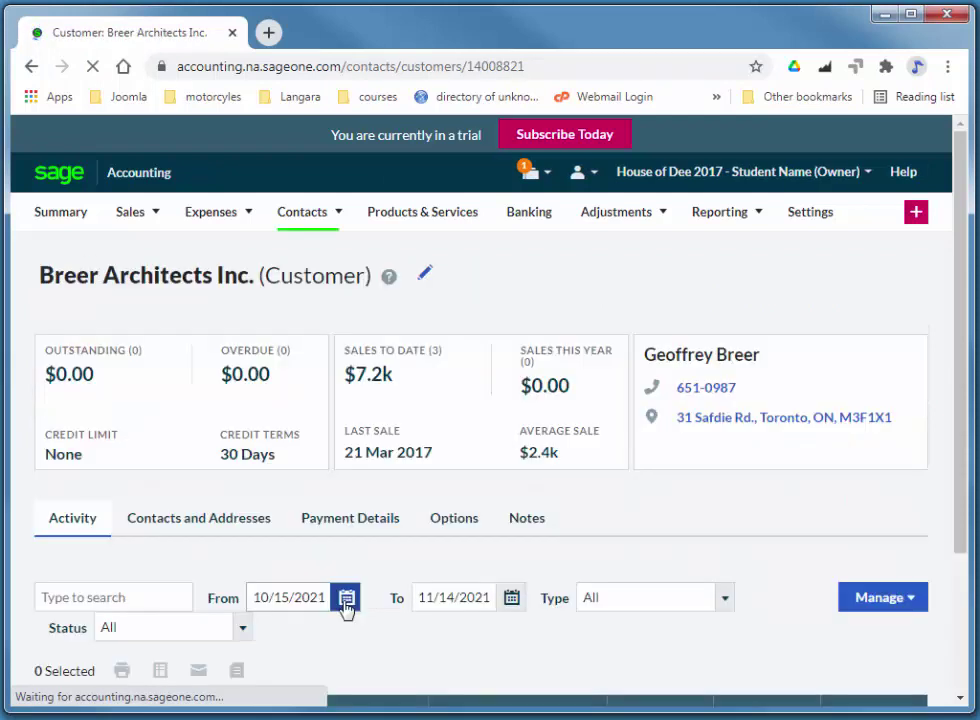
- Check the Breer Architects Inc. invoices SI-21 and SI-4 in the sales invoices list
mouse_move(196, 234)
mouse_move(144, 232)
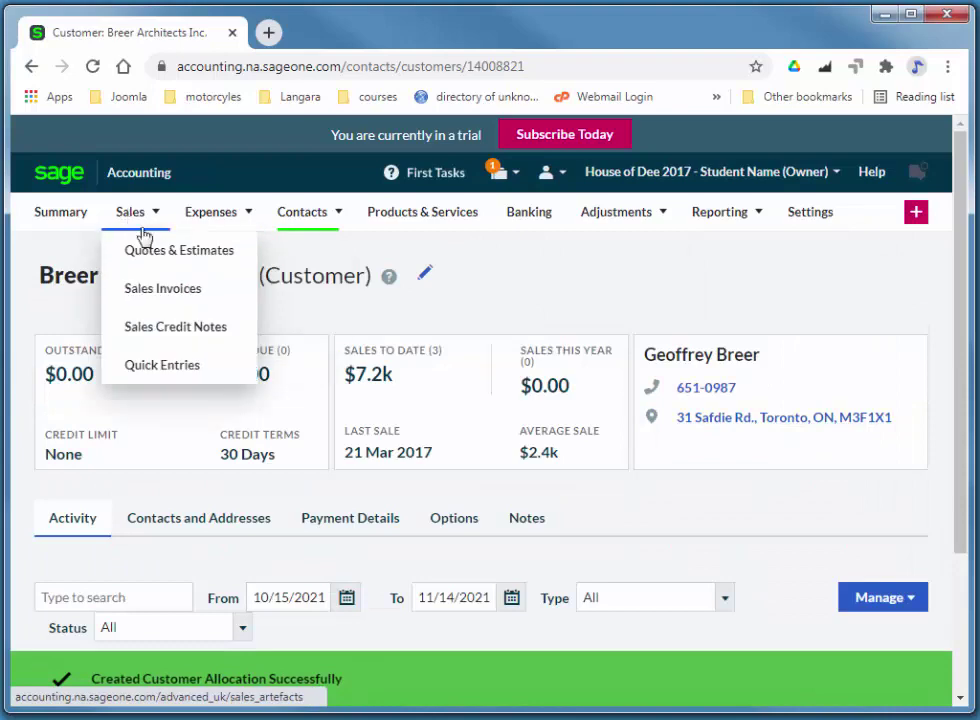
click(201, 291)
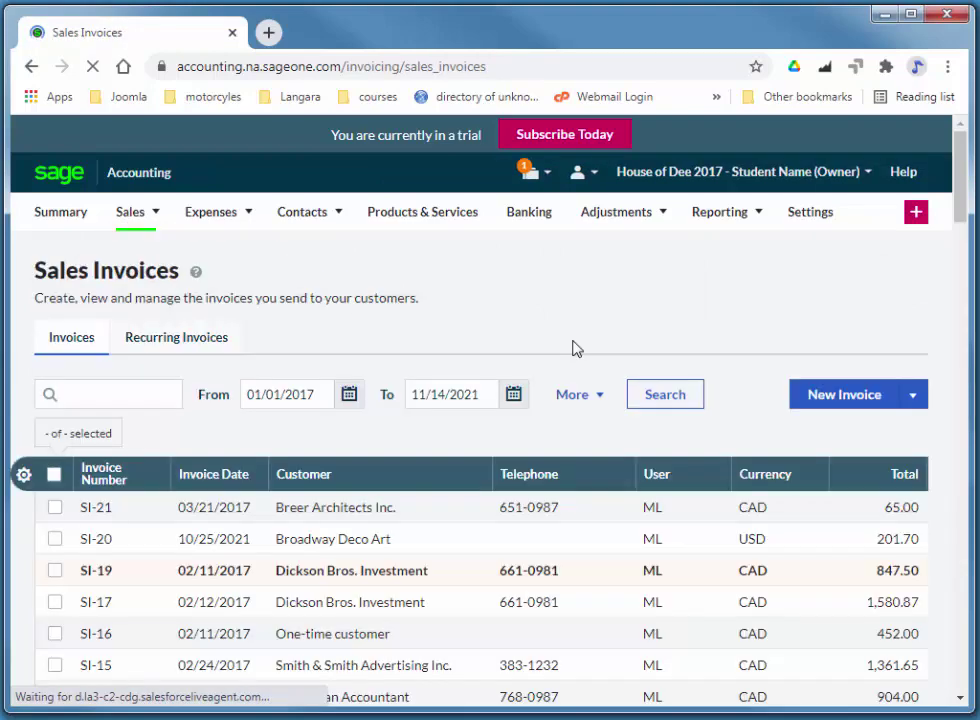
scroll(560, 380, down, 1)
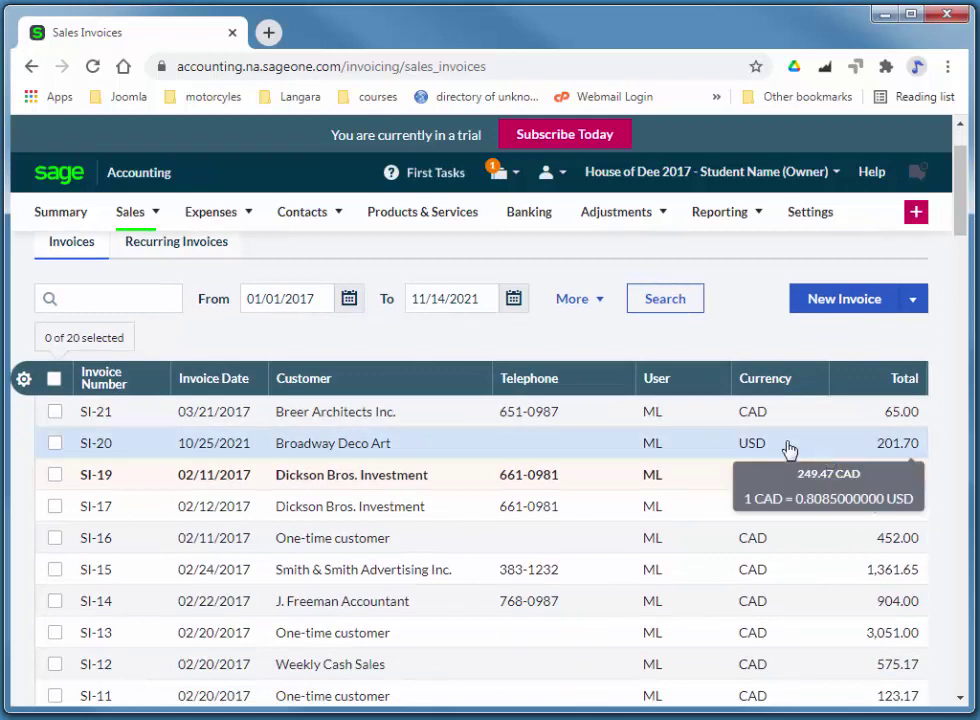
scroll(298, 422, down, 1)
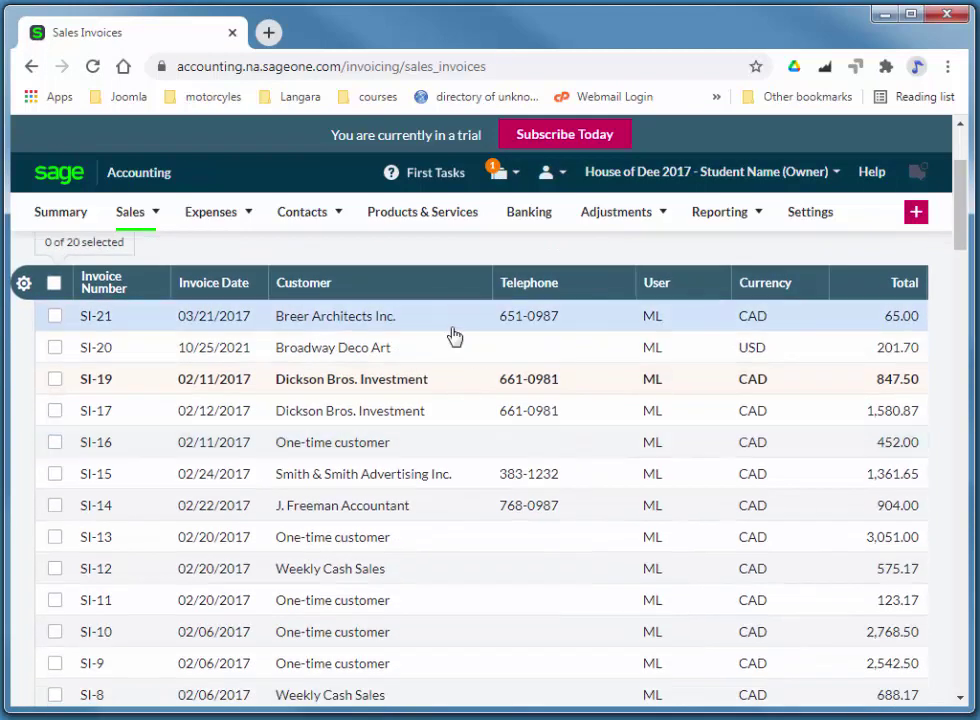
scroll(503, 352, down, 4)
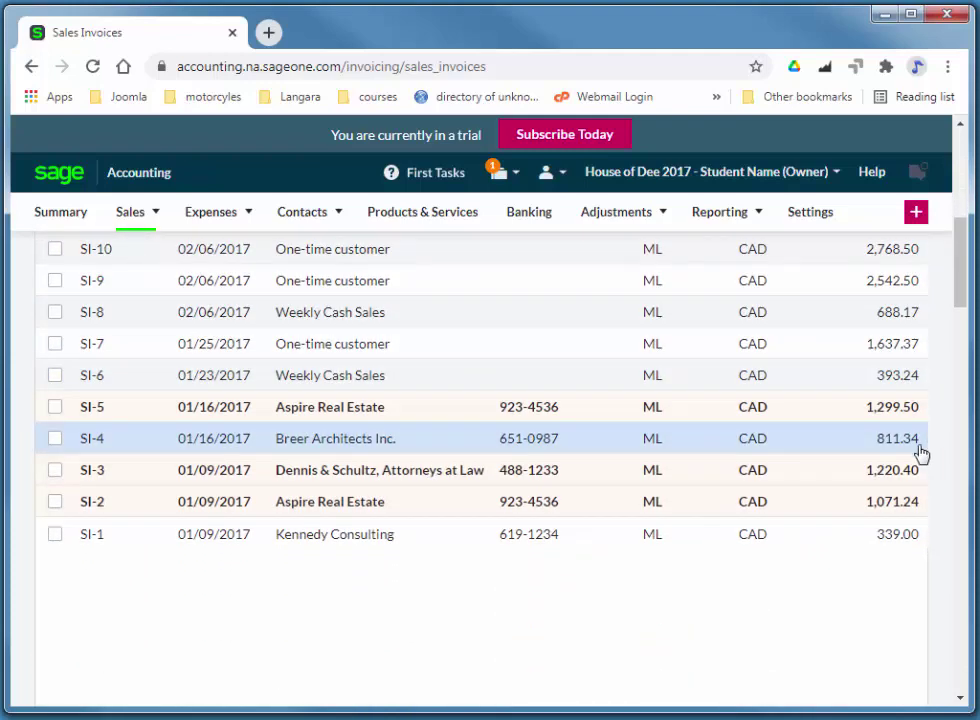
- Open sales invoice SI-4 of Breer Architects Inc. and review its payment status, outstanding amount and line details
click(307, 446)
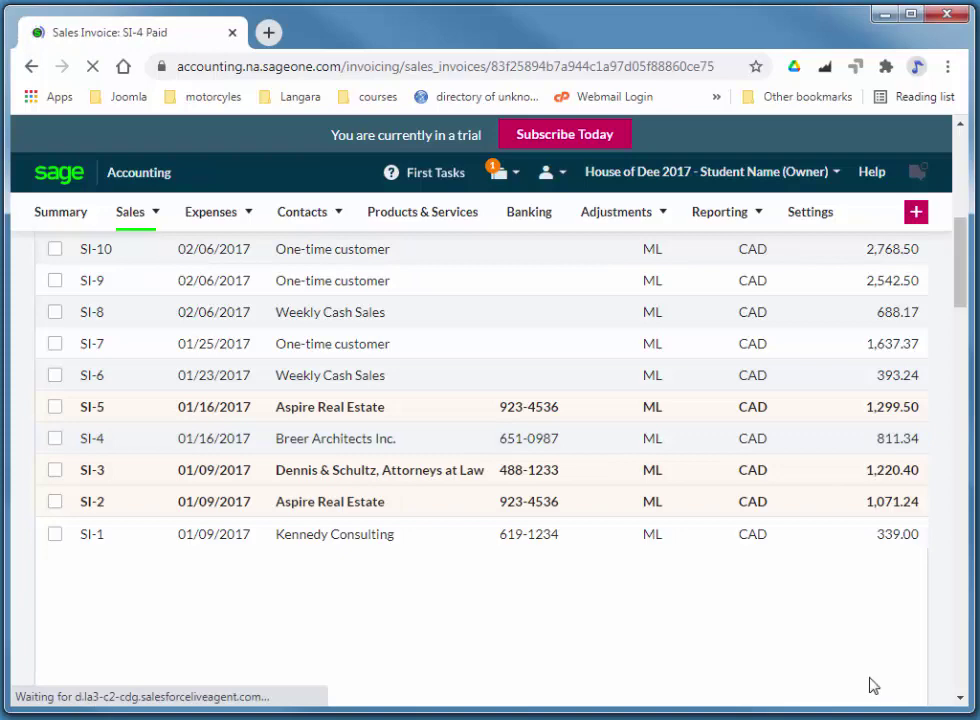
scroll(810, 456, down, 1)
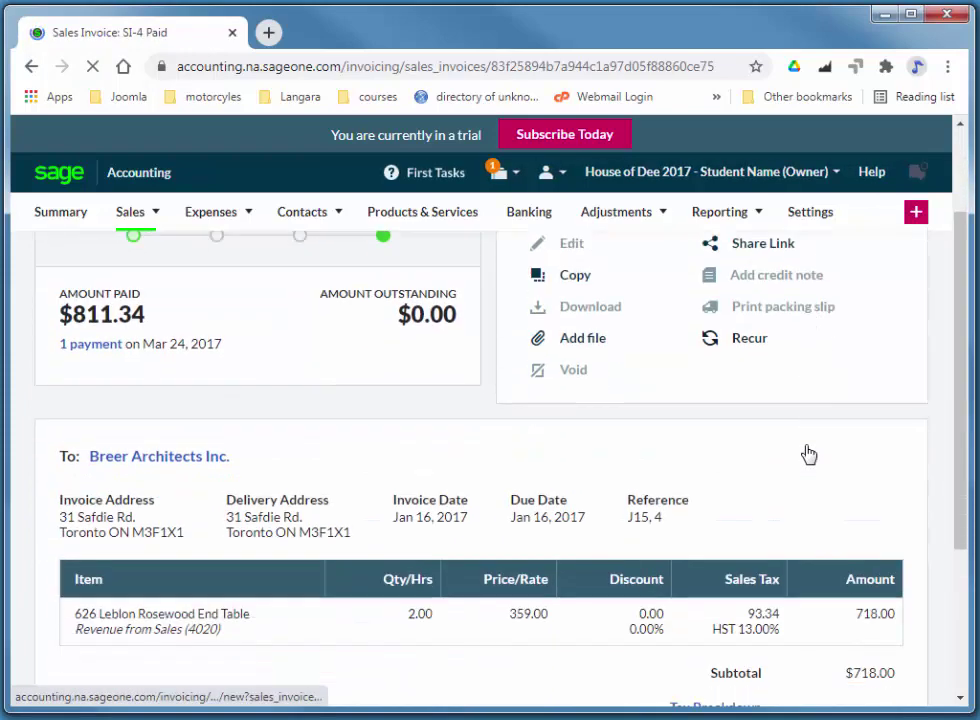
scroll(400, 291, down, 1)
scroll(525, 335, up, 2)
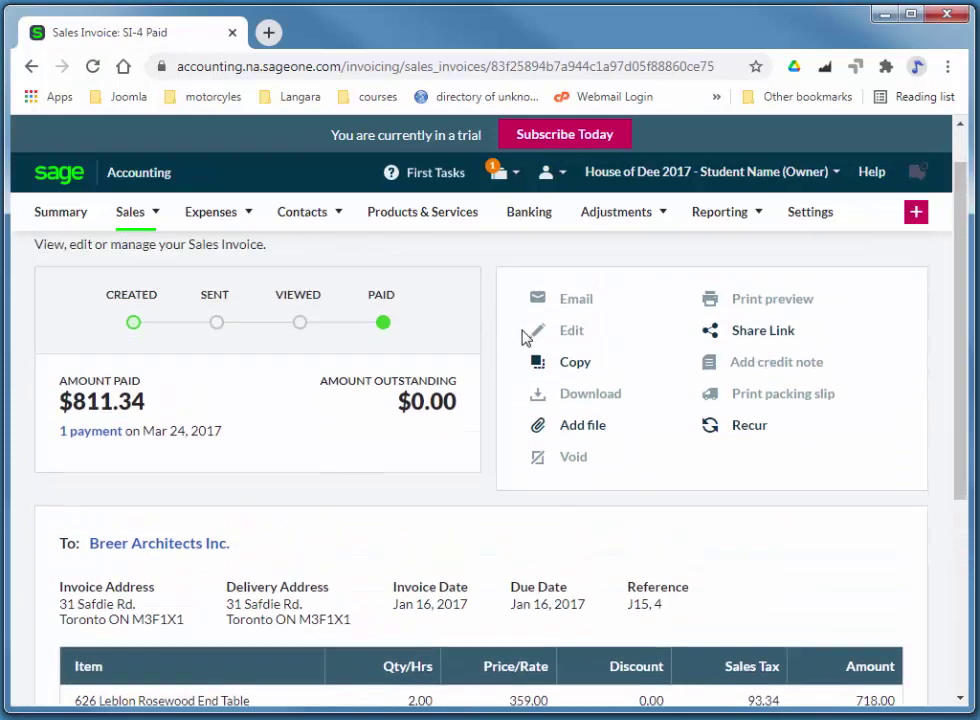
scroll(525, 335, up, 1)
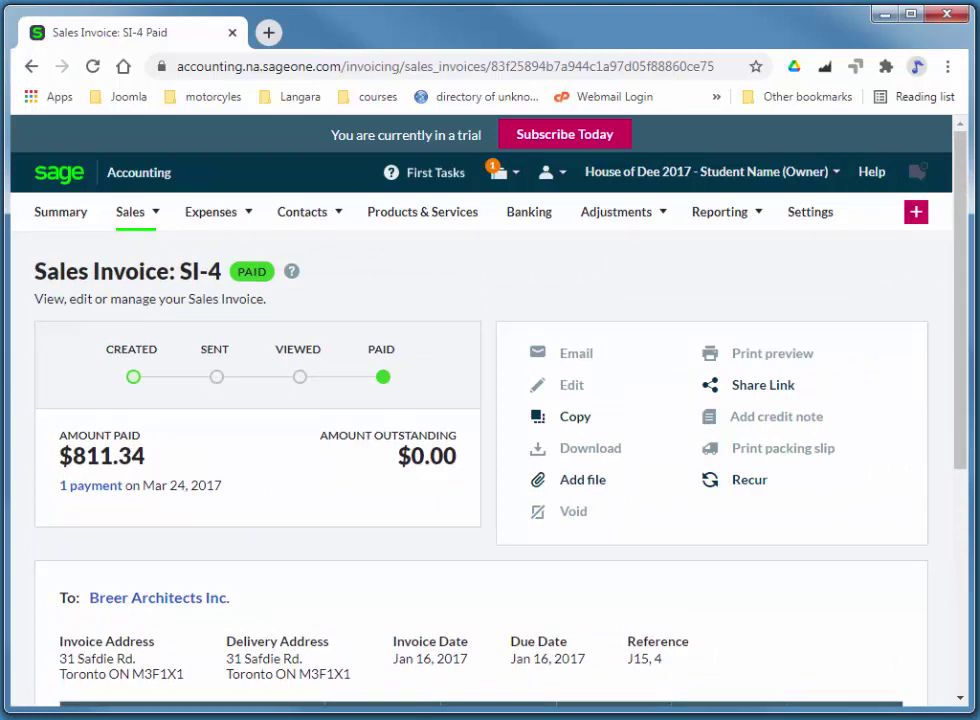
scroll(958, 345, down, 3)
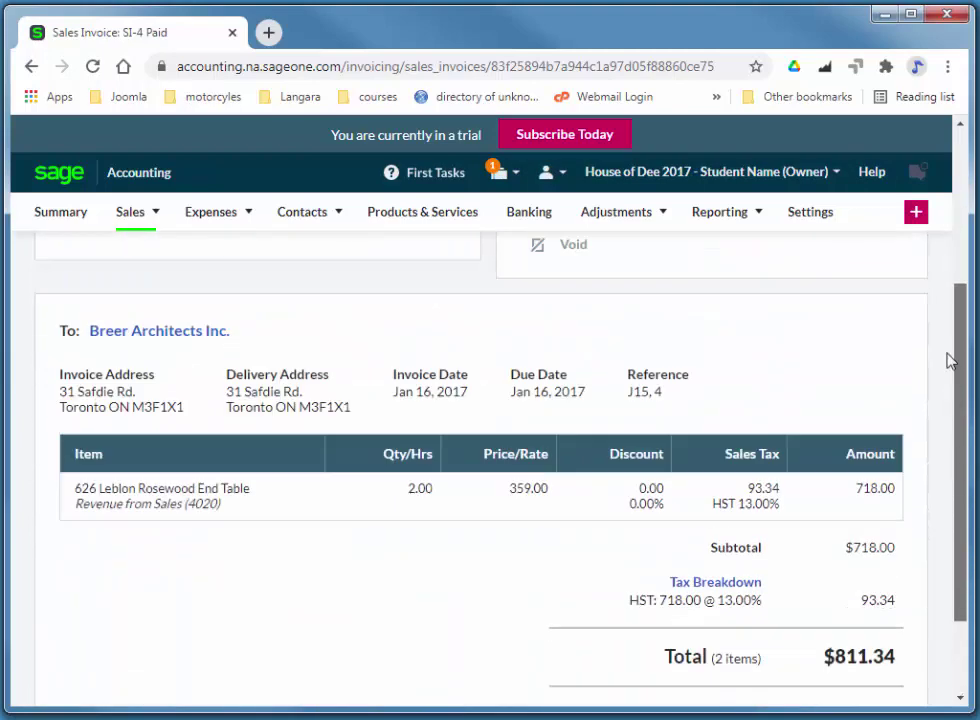
scroll(935, 320, up, 3)
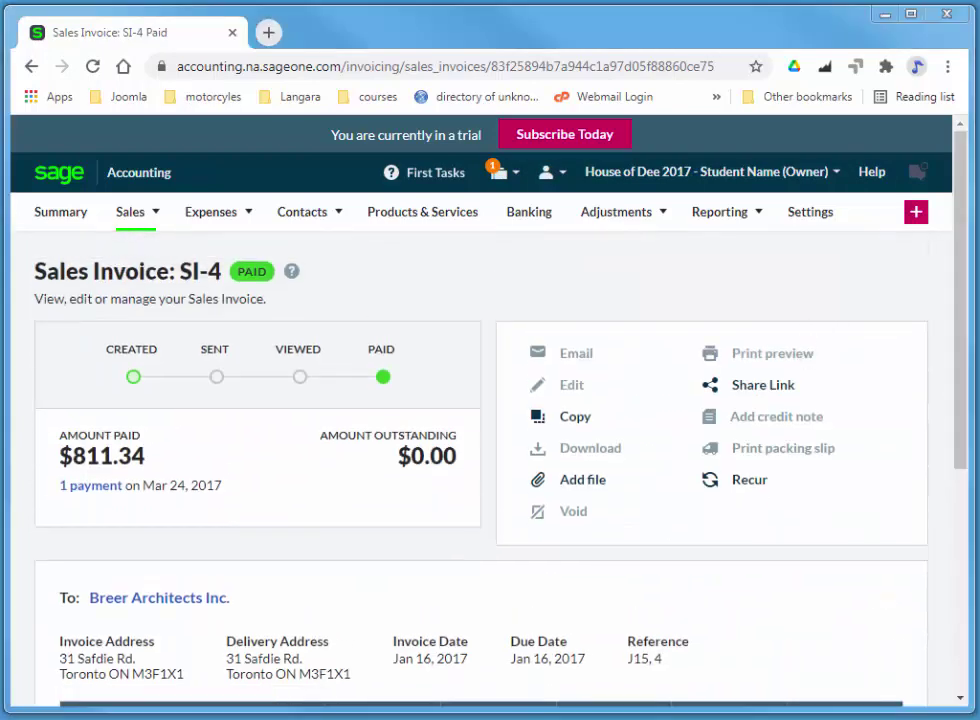